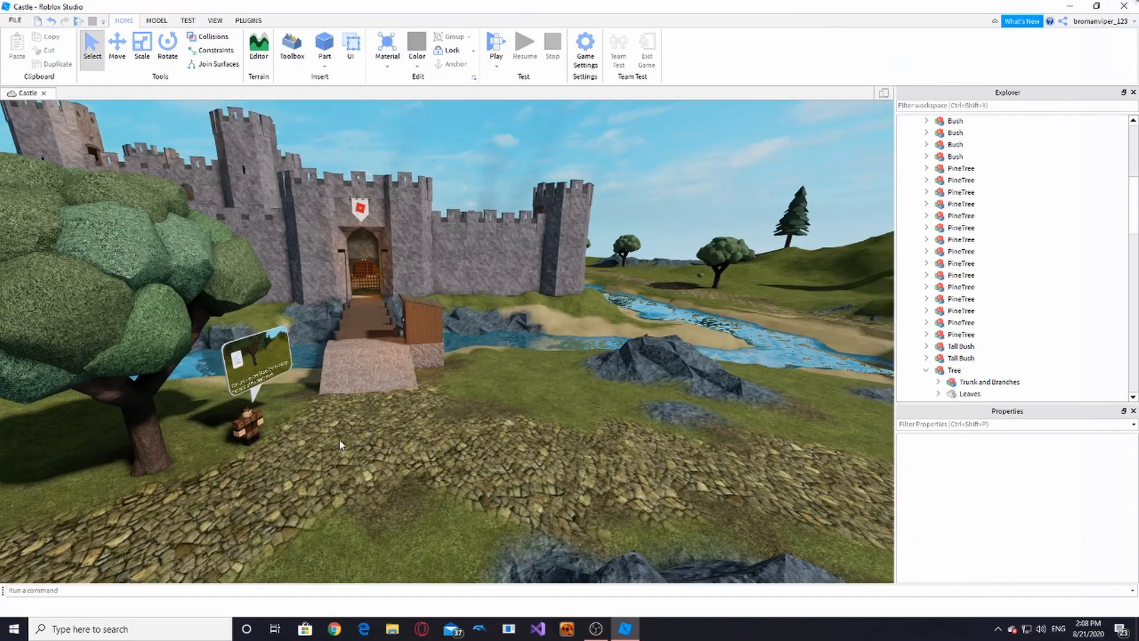
Step: Look over the castle and its surrounding terrain from several distances and angles
right_drag(337, 439, 340, 442)
key(w)
key(w)
key(w)
click(468, 496)
click(554, 527)
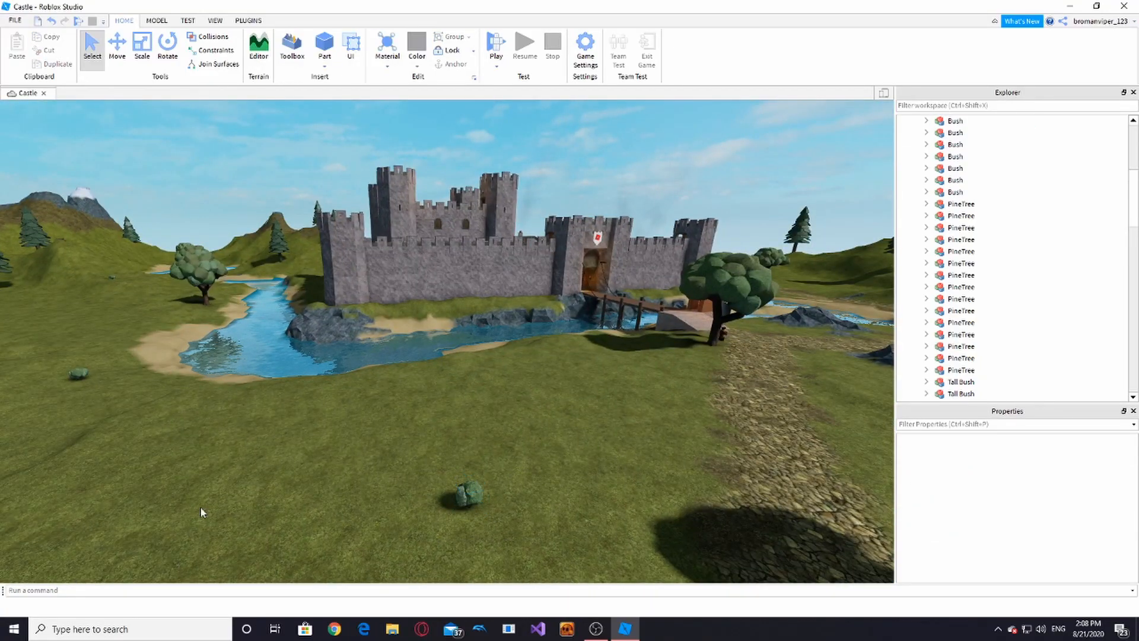
right_drag(488, 249, 486, 250)
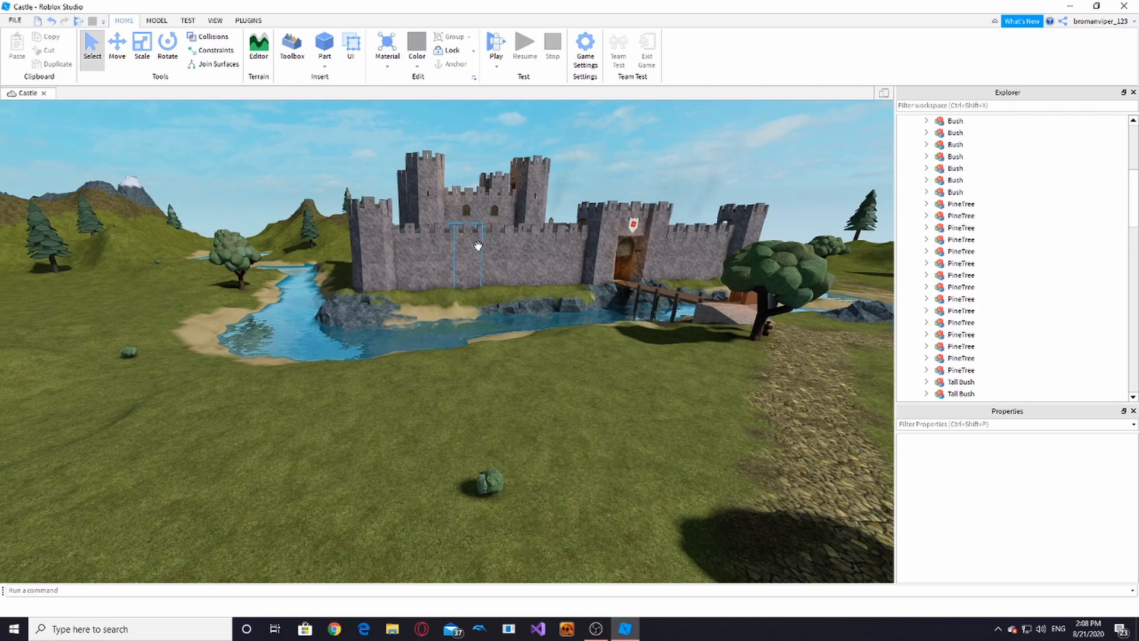
mouse_move(504, 243)
right_down()
mouse_move(481, 233)
mouse_move(489, 228)
right_up()
key(w)
key(w)
key(d)
key(s)
key(s)
key(w)
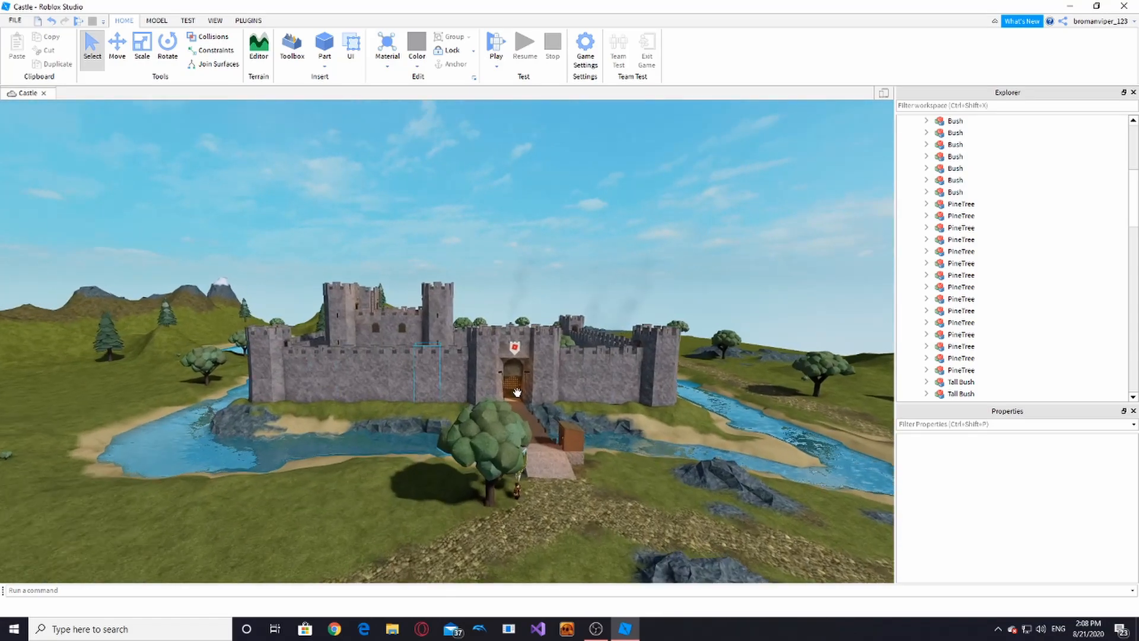
Step: Set the Terrain's WaterTransparency to 1
right_drag(611, 384, 609, 415)
key(w)
key(w)
right_drag(352, 402, 407, 402)
key(s)
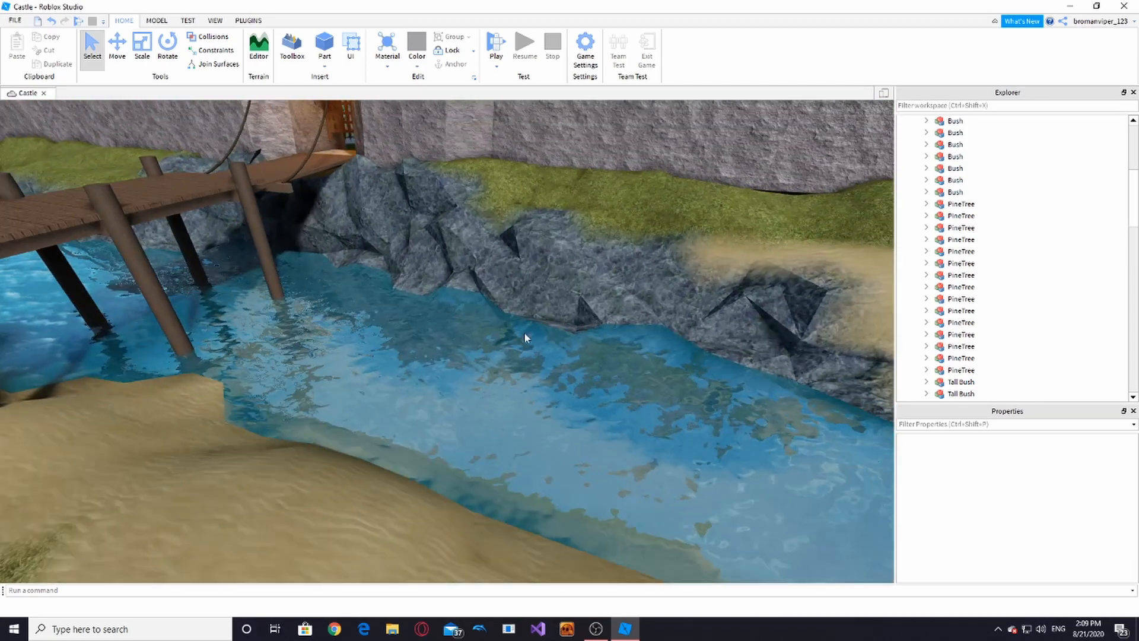
scroll(988, 198, up, 3)
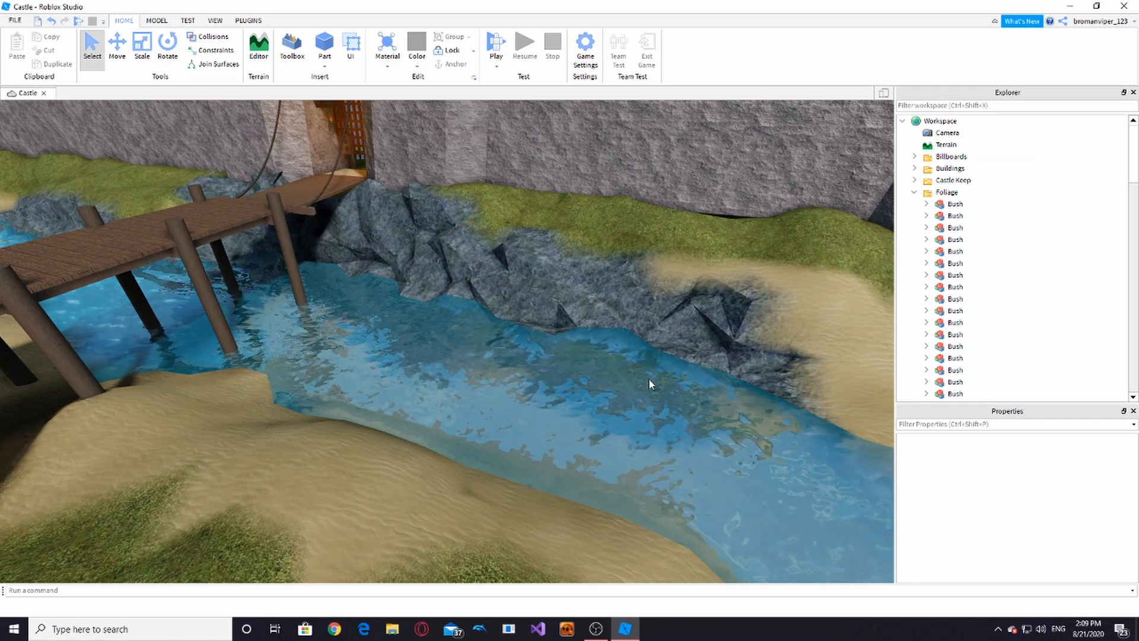
click(946, 145)
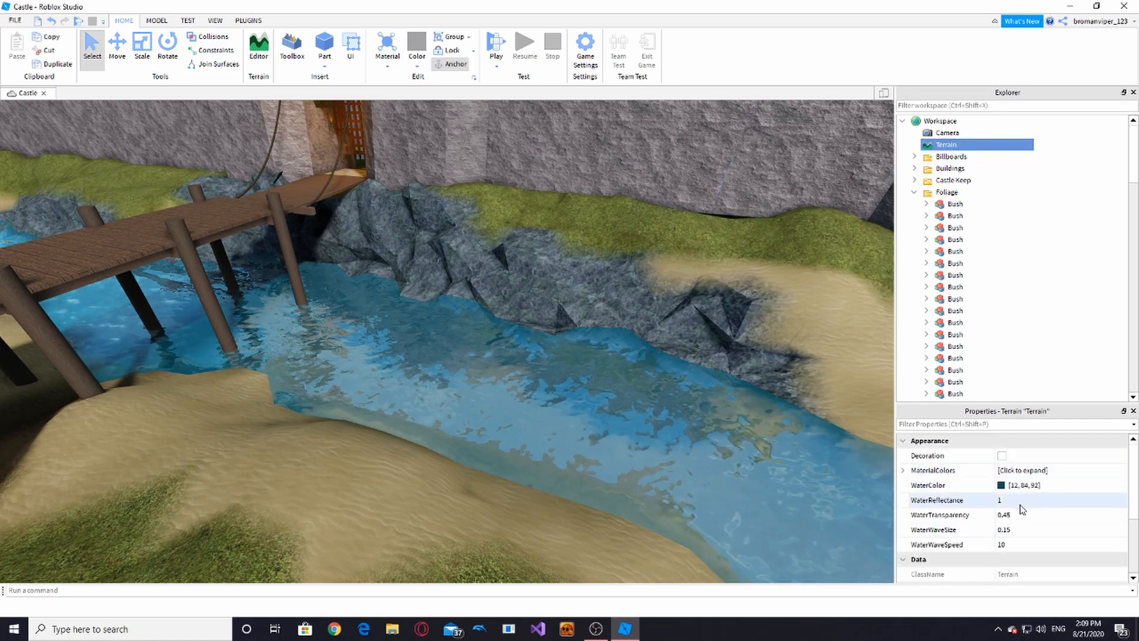
click(1021, 515)
drag(1076, 515, 1136, 516)
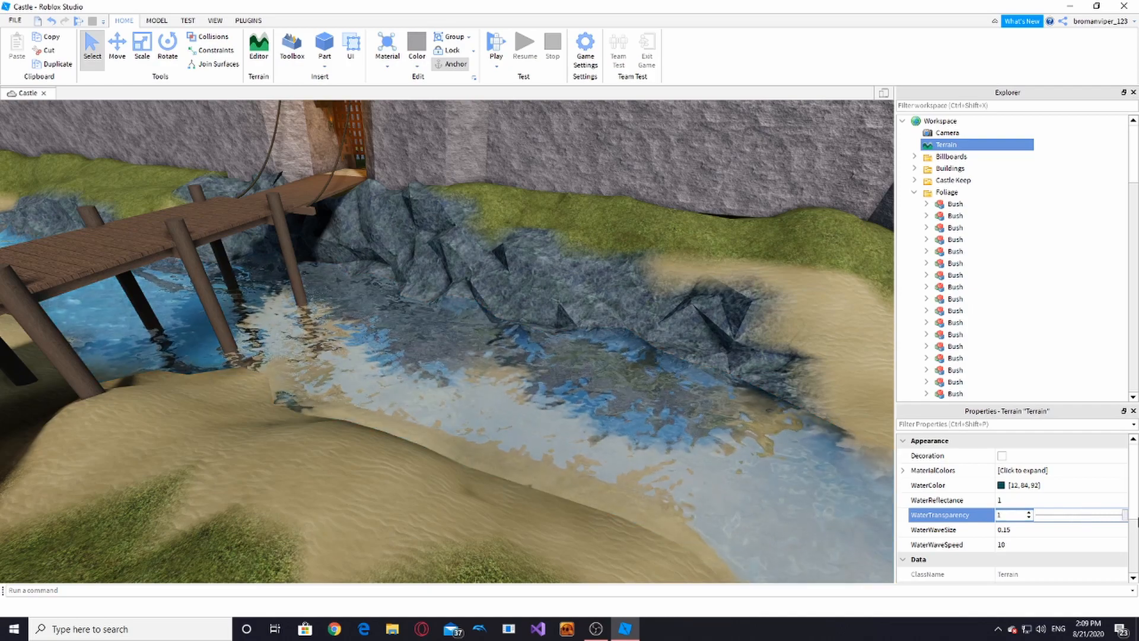
Step: Examine the river's clarity near the wooden bridge from above and below the water surface
scroll(632, 457, up, 3)
right_drag(633, 453, 633, 454)
key(w)
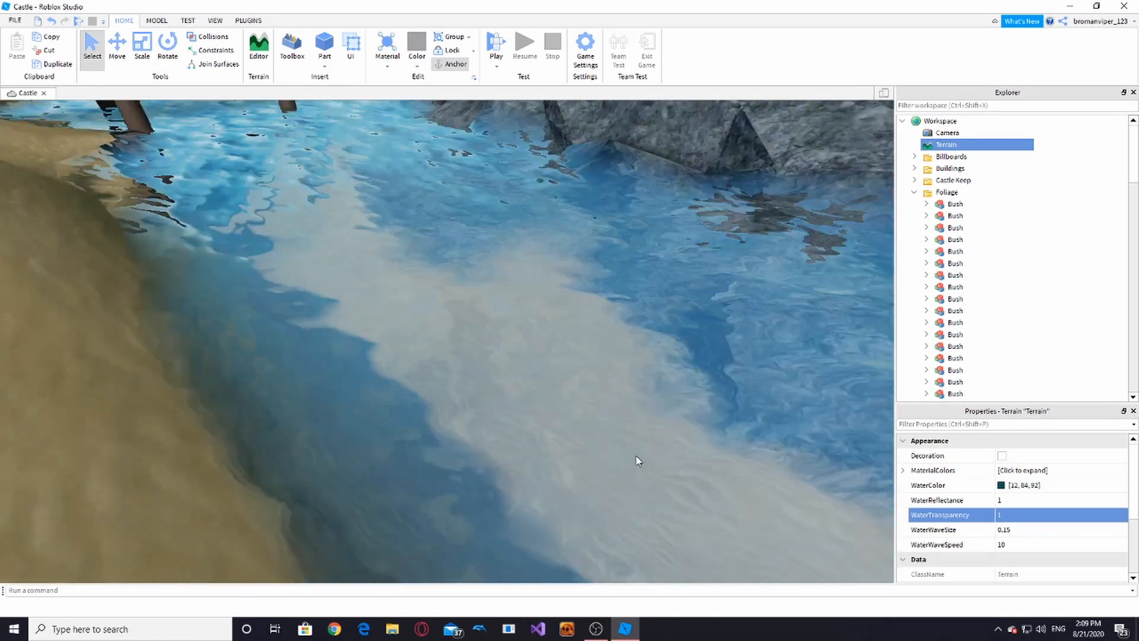
scroll(583, 410, down, 4)
scroll(382, 407, up, 3)
scroll(479, 410, up, 4)
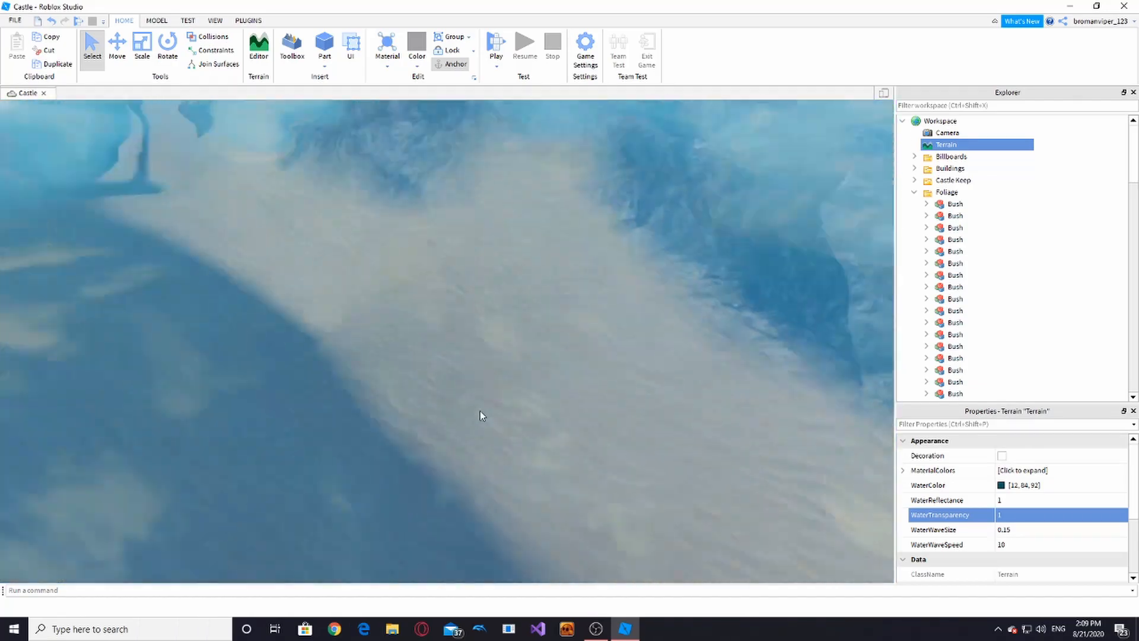
right_drag(479, 411, 480, 411)
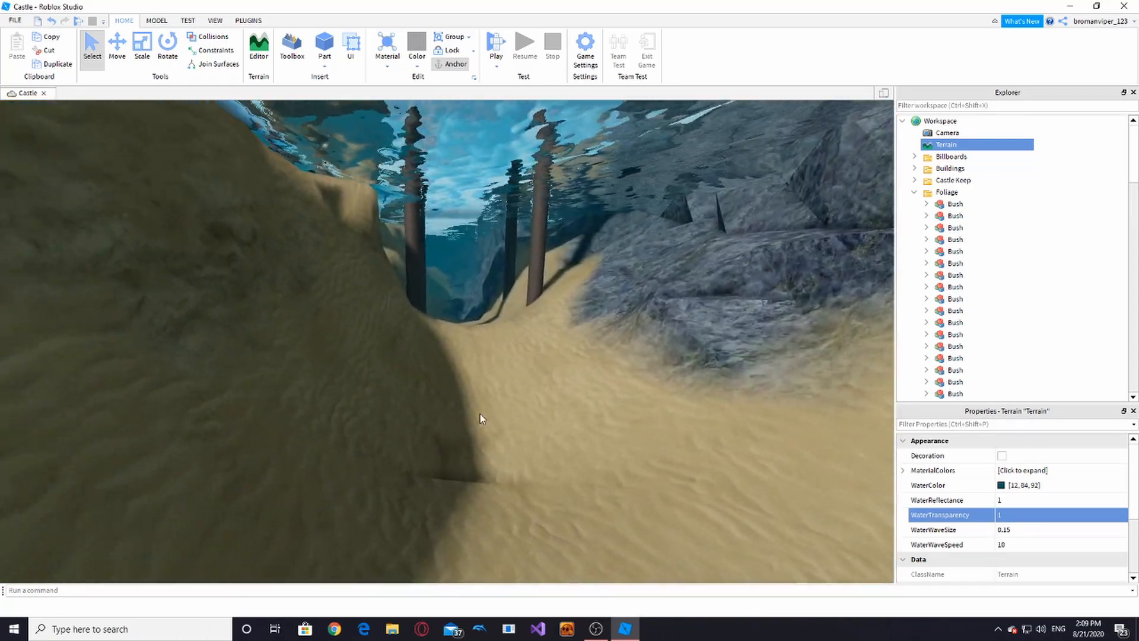
scroll(479, 413, down, 8)
Step: Lower the Terrain's WaterTransparency to 0.9 and clear the selection
click(1048, 516)
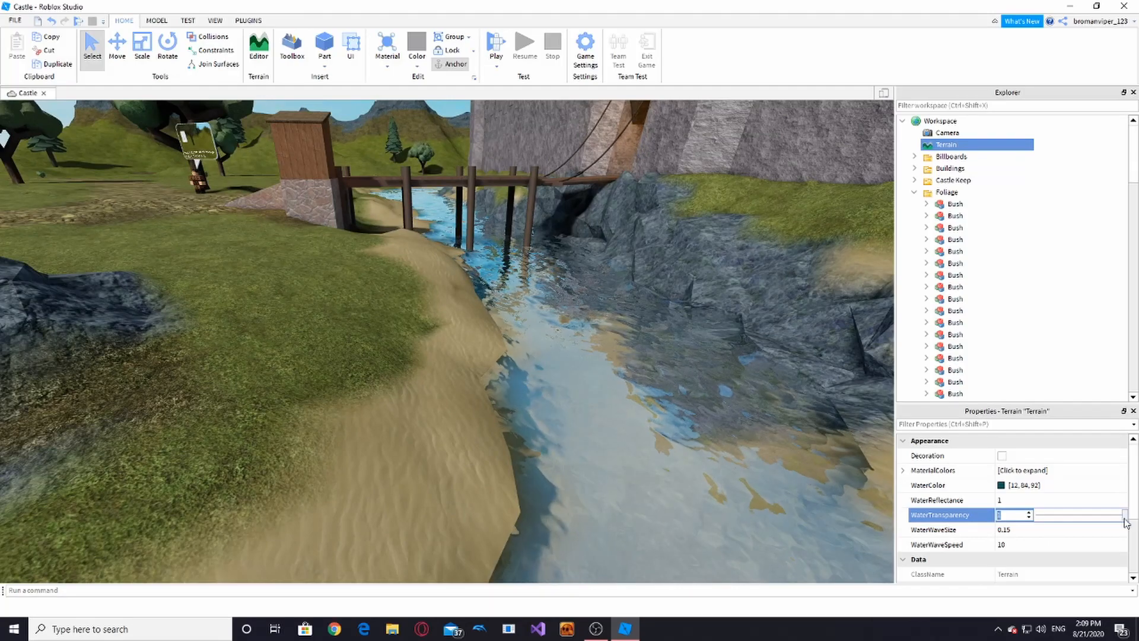
drag(1124, 515, 1115, 525)
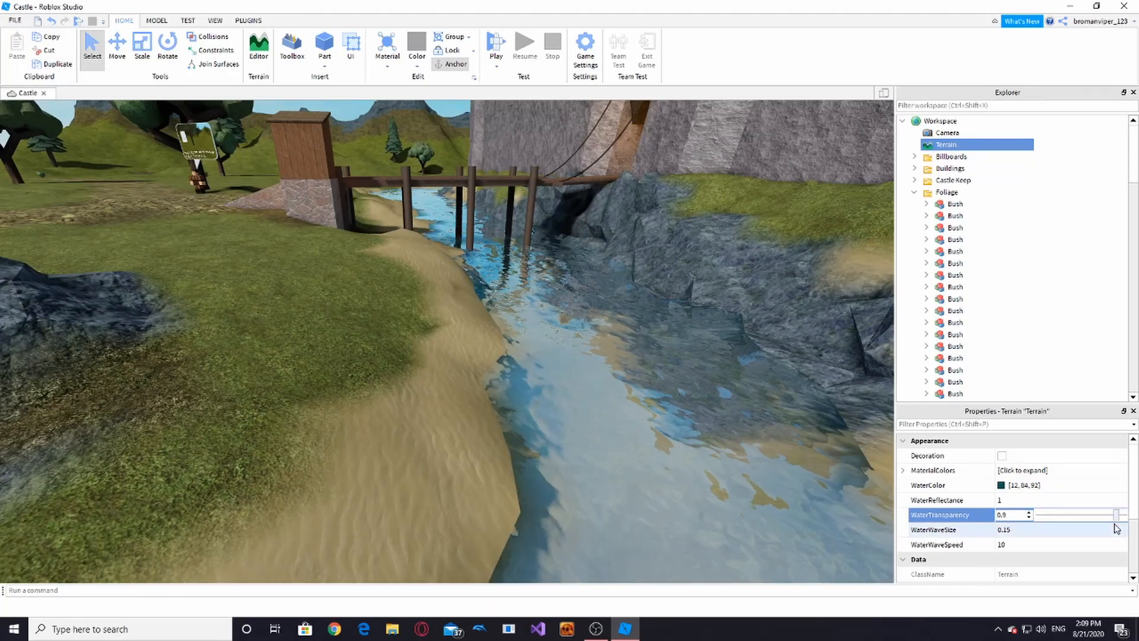
click(692, 468)
Step: Examine the water's appearance around the stone bridge and in front of the castle
scroll(681, 468, up, 3)
right_drag(681, 468, 441, 401)
scroll(470, 331, down, 3)
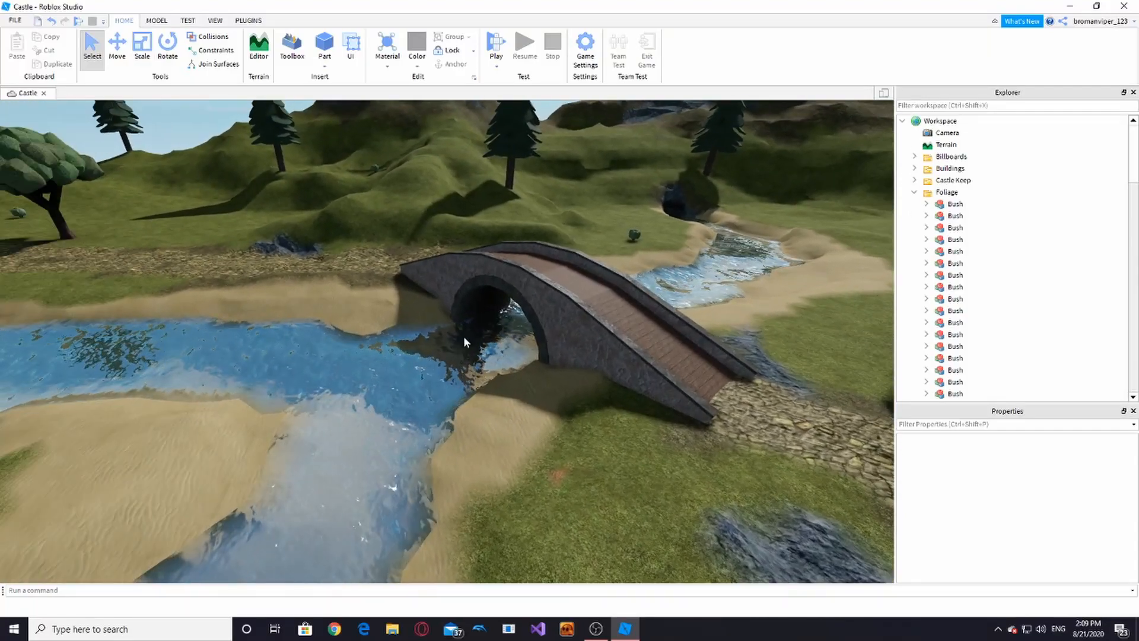
right_drag(416, 332, 432, 381)
scroll(446, 363, down, 3)
scroll(606, 383, down, 2)
right_drag(606, 384, 582, 379)
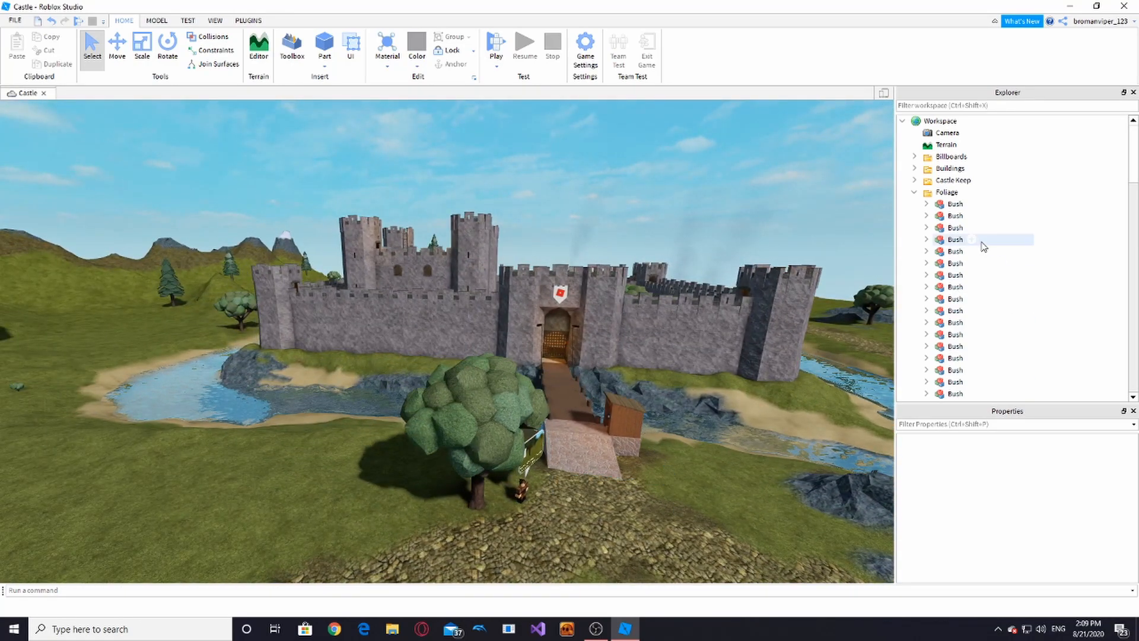
Step: Insert a BloomEffect object into Lighting
scroll(956, 215, down, 8)
drag(1134, 191, 1134, 356)
click(943, 252)
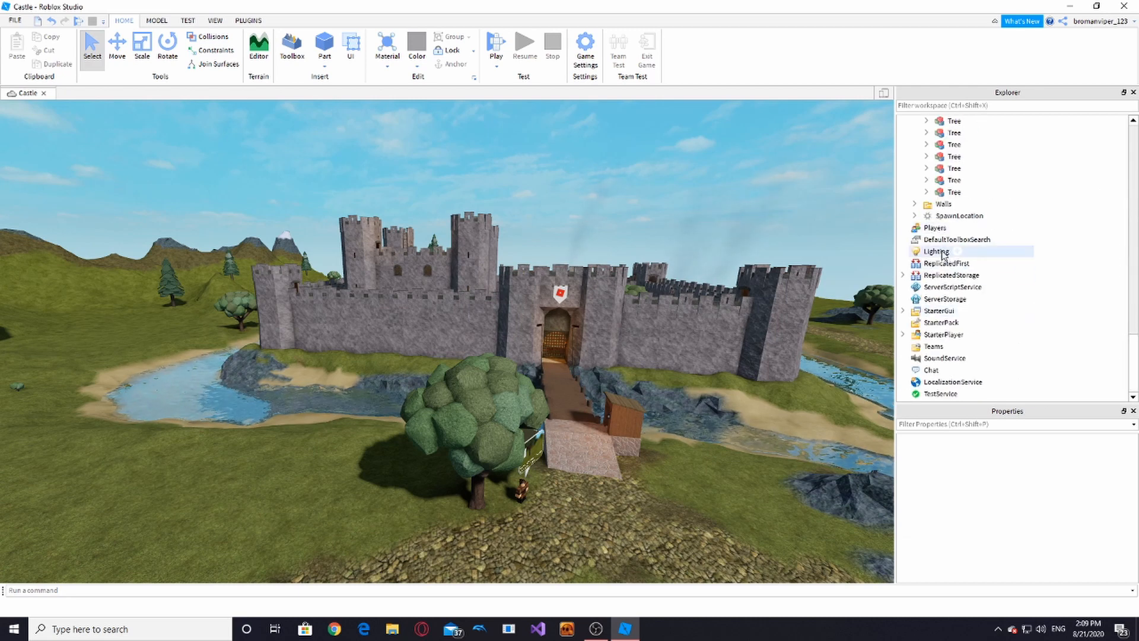
right_click(943, 251)
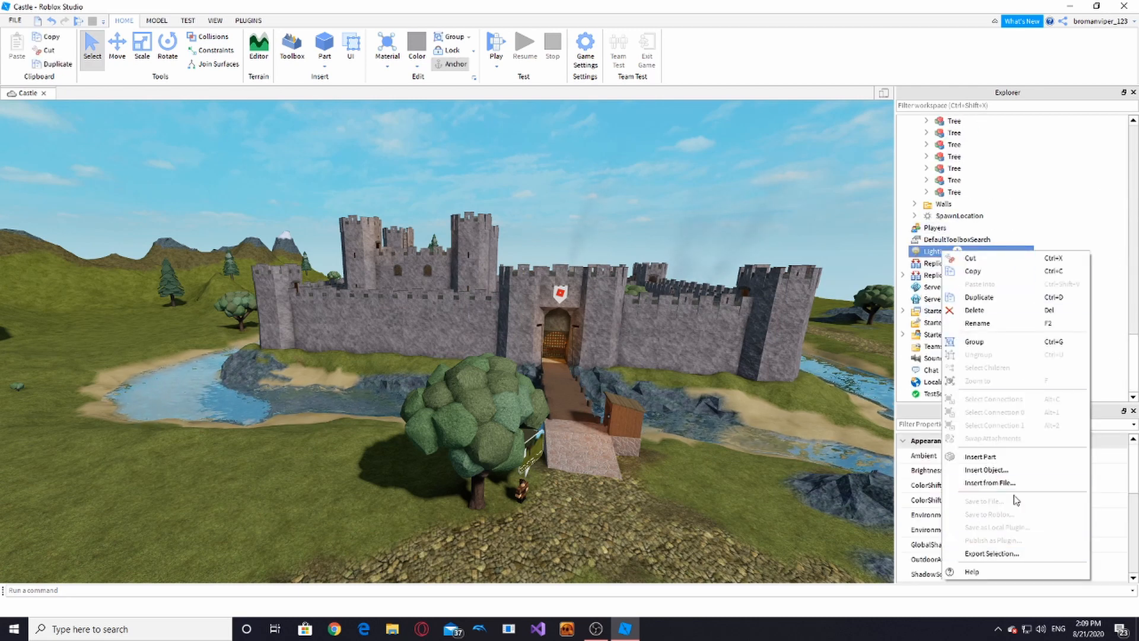
click(987, 469)
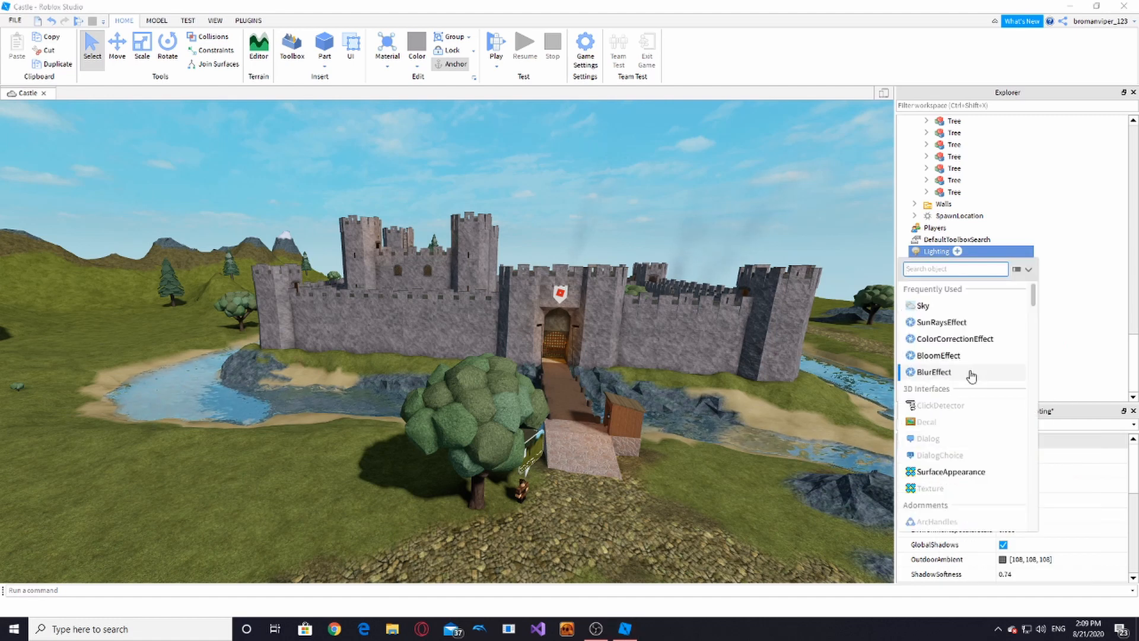
click(943, 355)
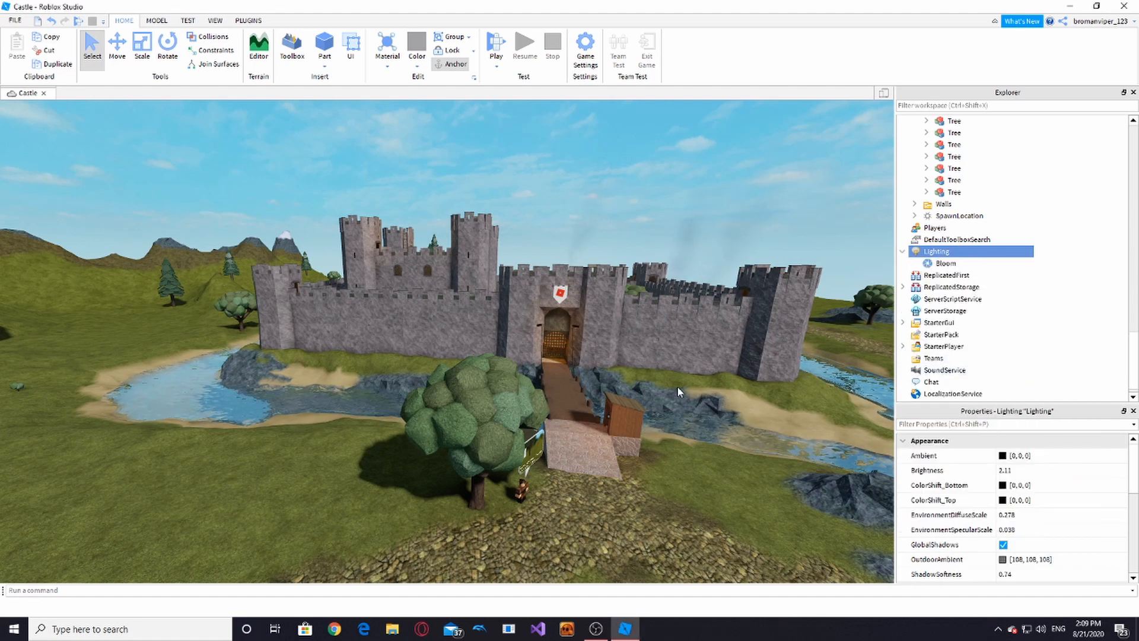
Step: Set the Bloom effect's Intensity to 1 and Size to 26, and check the tree's foliage up close
click(945, 264)
click(983, 531)
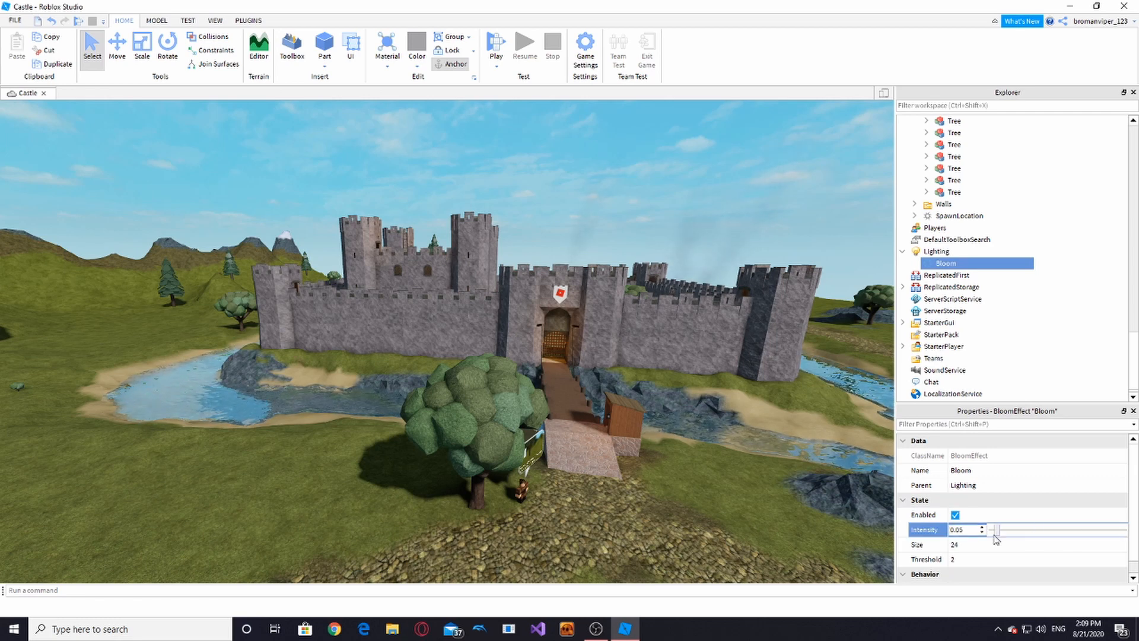
drag(995, 537, 1136, 543)
click(1070, 544)
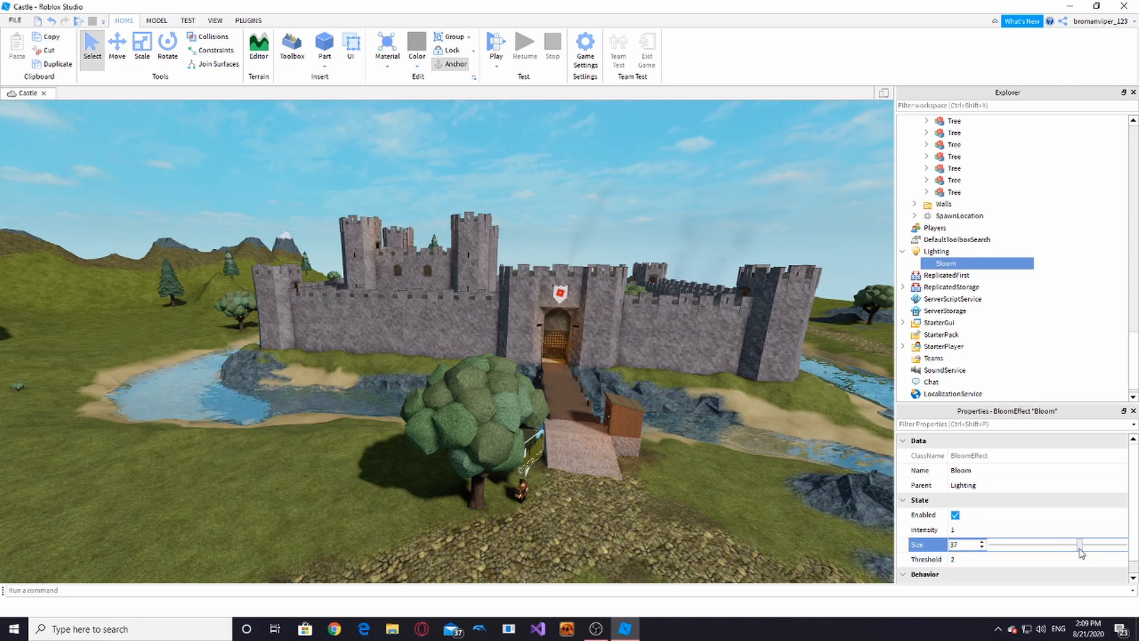
click(774, 505)
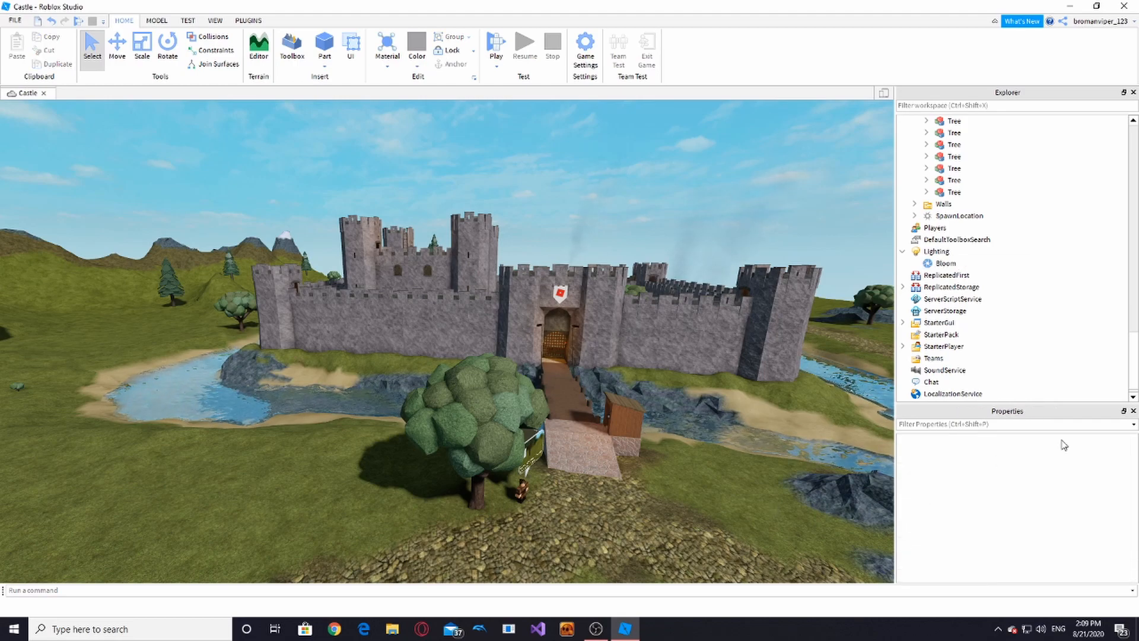
click(951, 265)
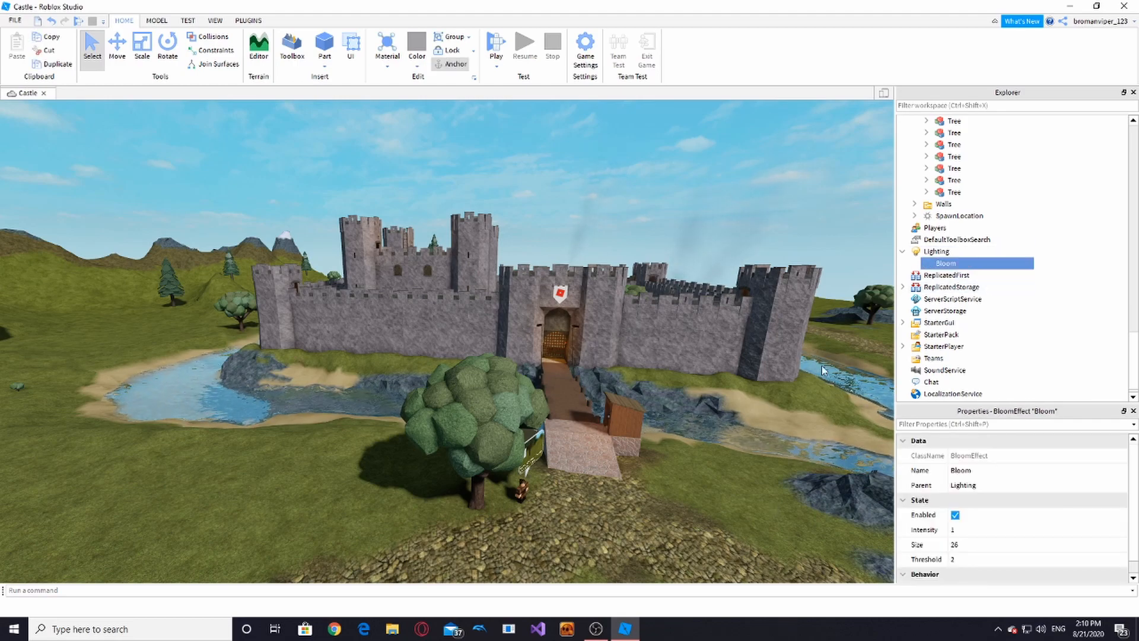
scroll(590, 355, up, 10)
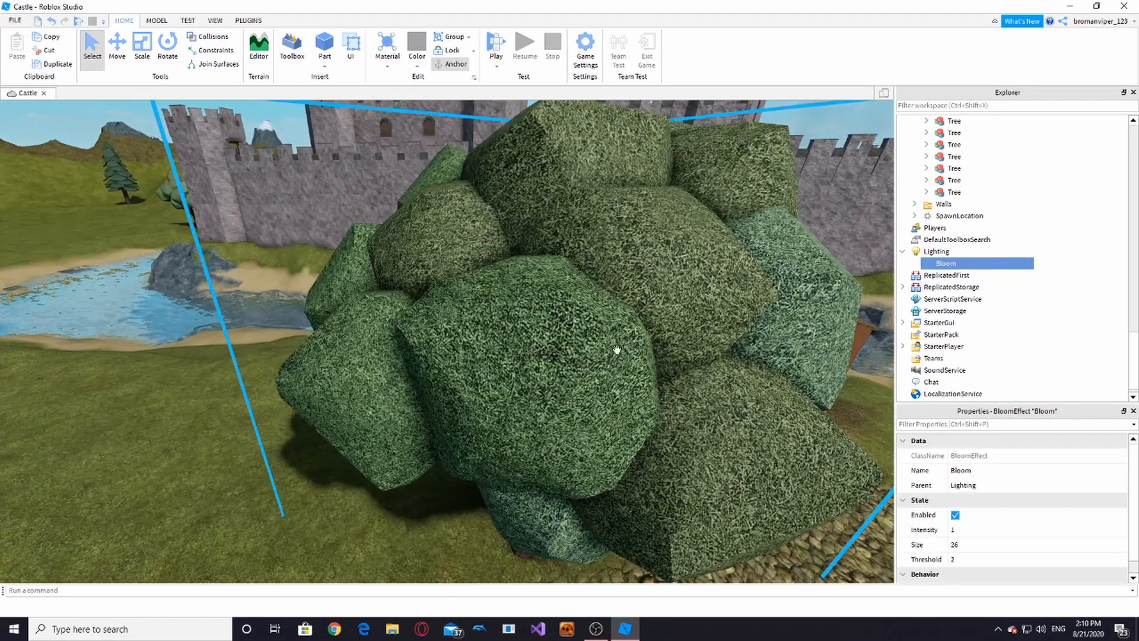
scroll(617, 350, down, 10)
Step: Insert a BlurEffect object into Lighting
click(936, 251)
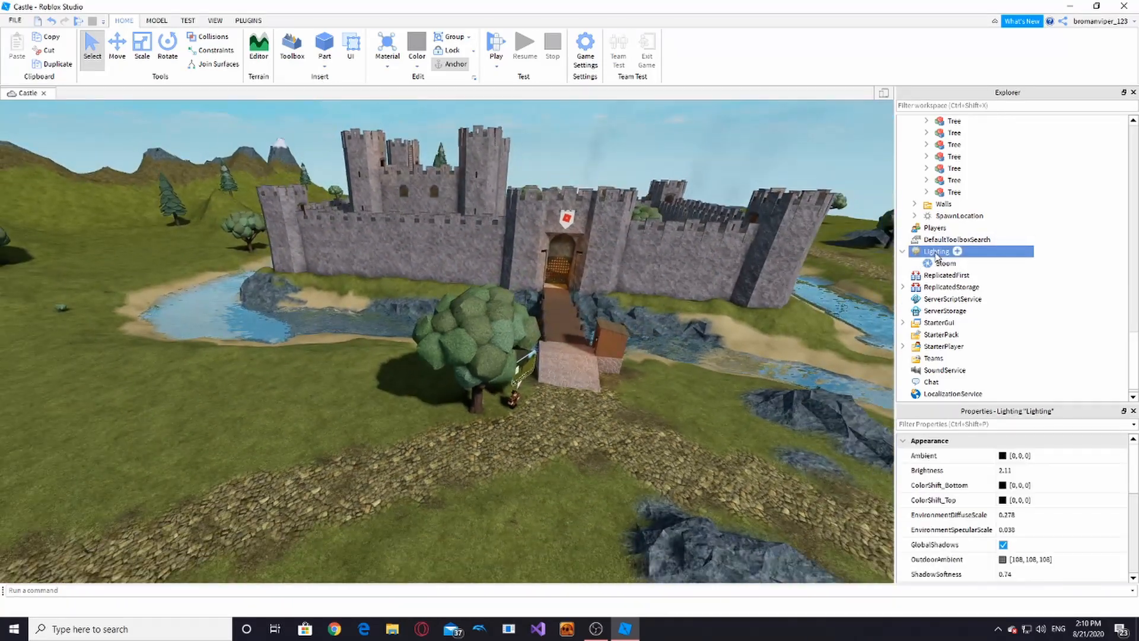
right_click(936, 254)
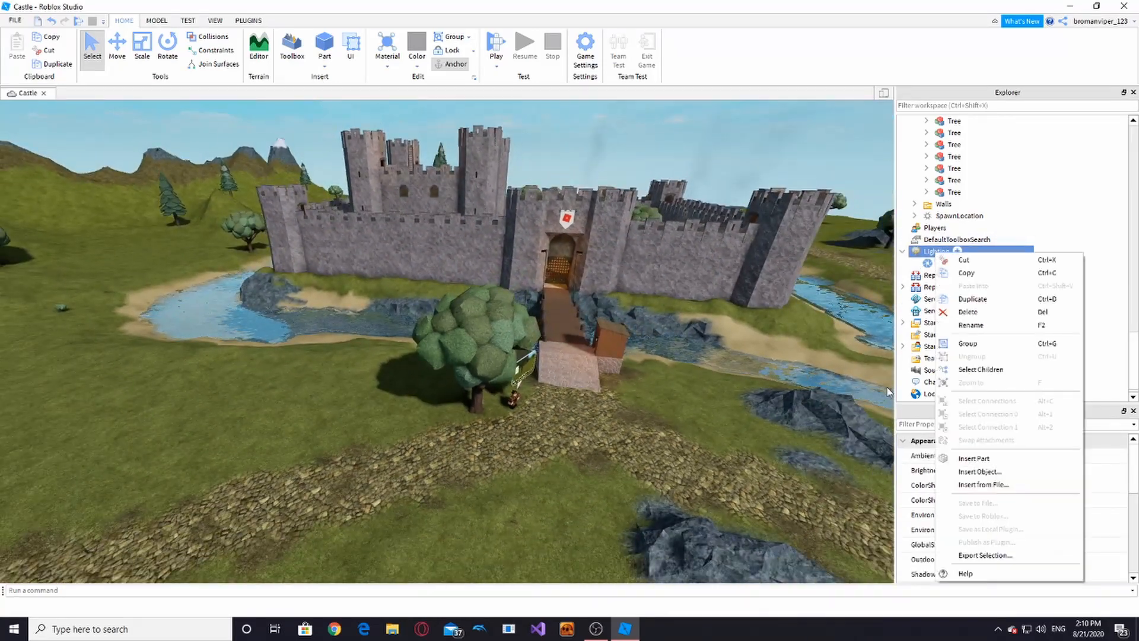
click(980, 471)
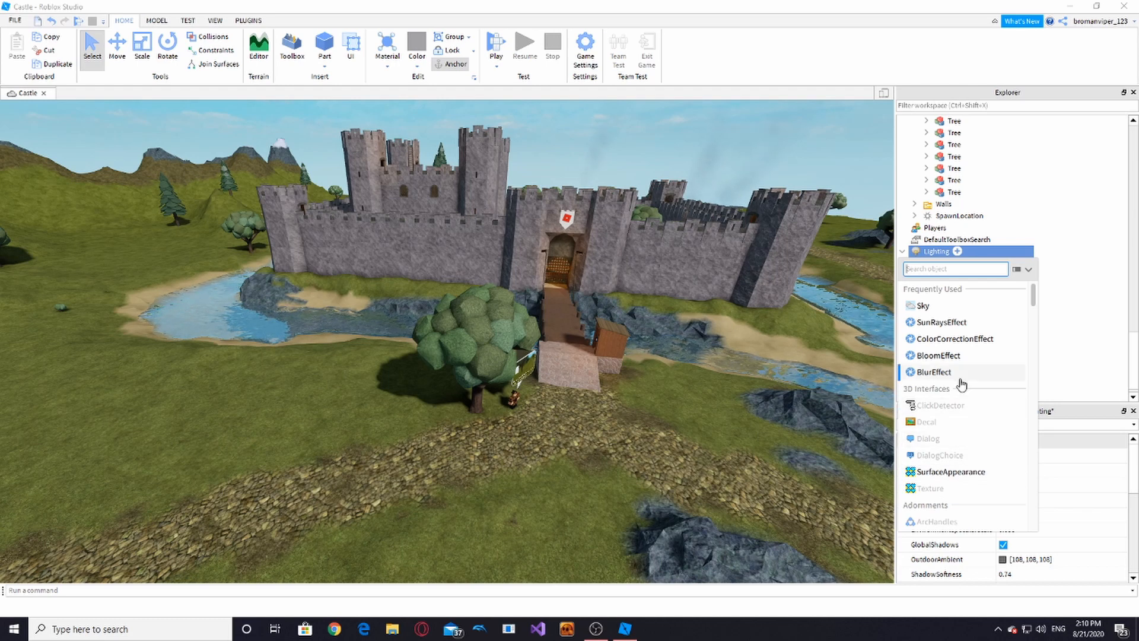
click(934, 372)
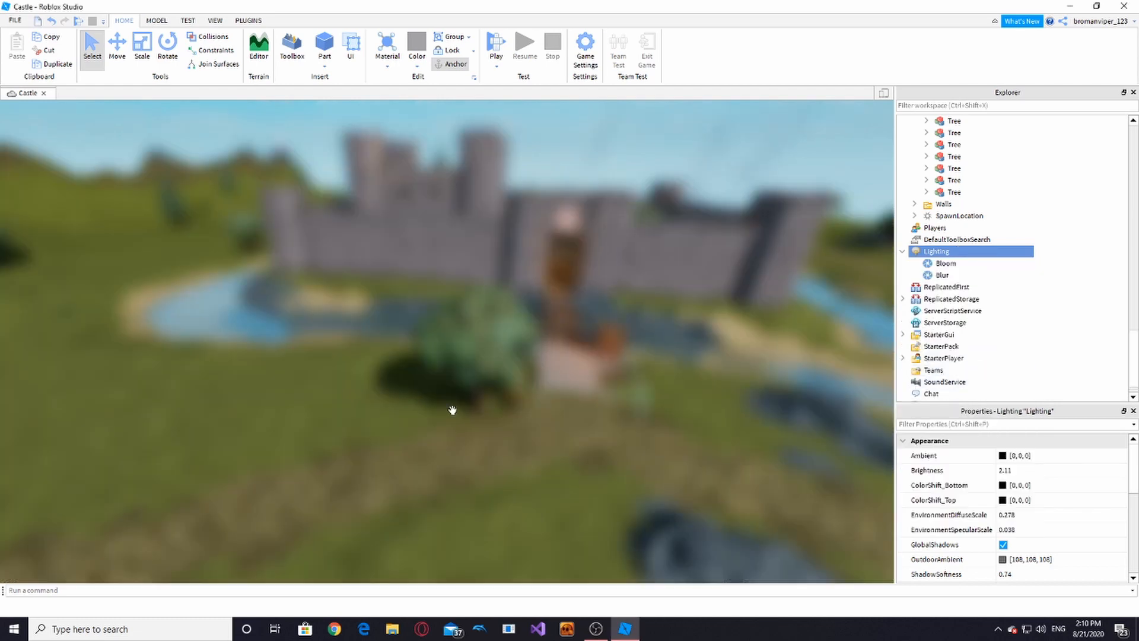
Step: Reduce the Blur effect's Size to 3 and clear the selection
click(937, 273)
click(1009, 532)
drag(1052, 533, 958, 533)
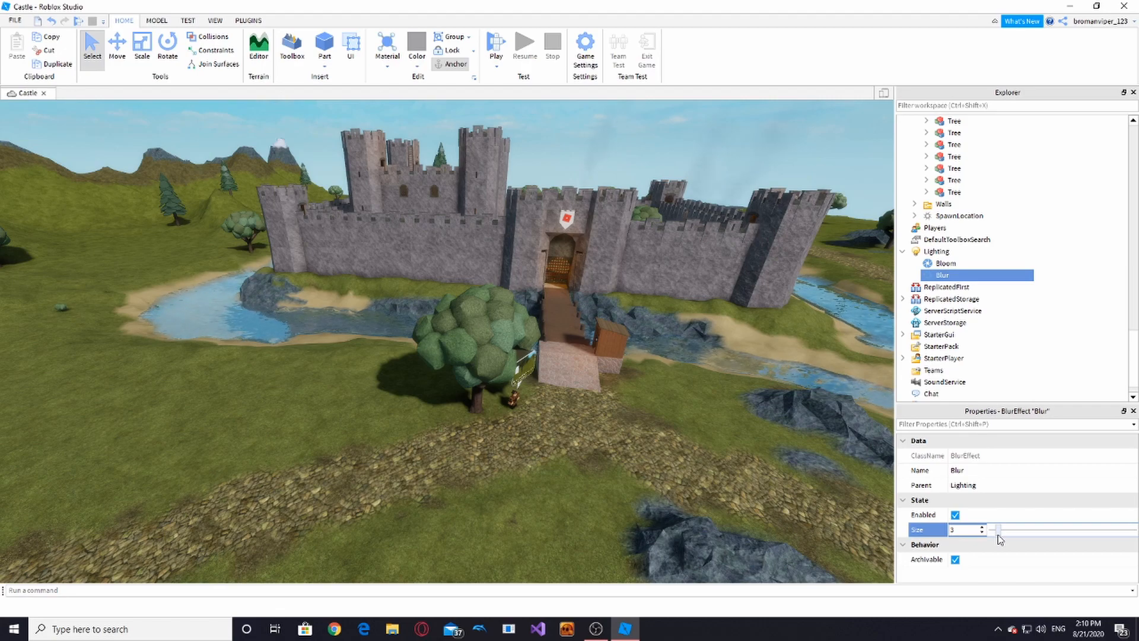
click(704, 476)
Step: Examine the softened scene around the stone bridge, the tree with the character, and the castle
scroll(704, 476, up, 5)
right_drag(705, 476, 705, 475)
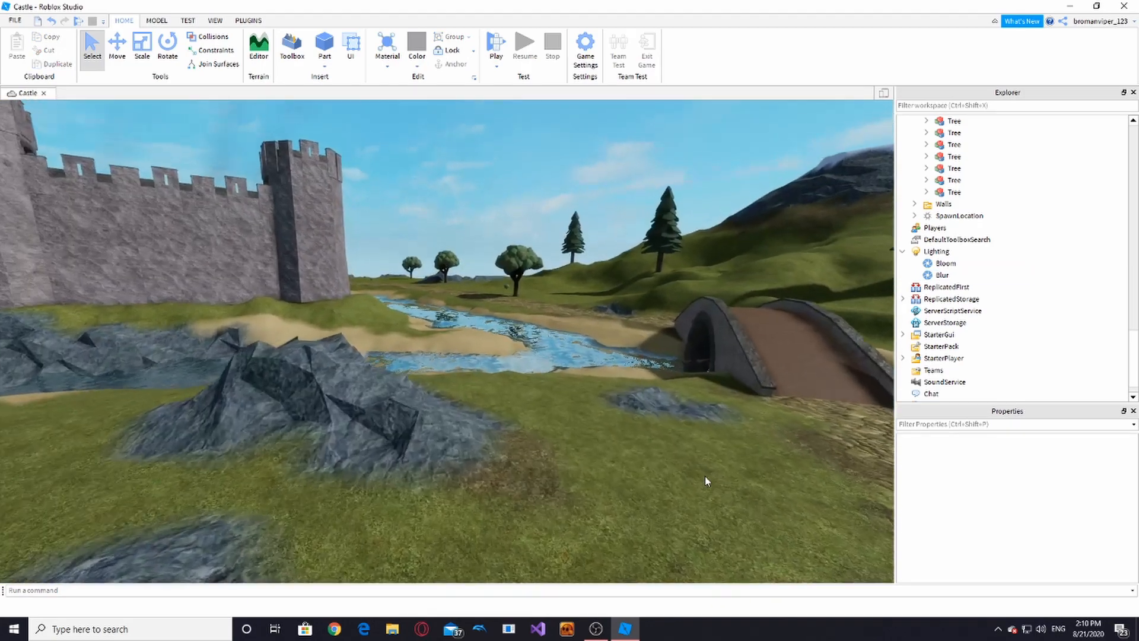
scroll(704, 475, up, 3)
scroll(705, 476, down, 3)
key(a)
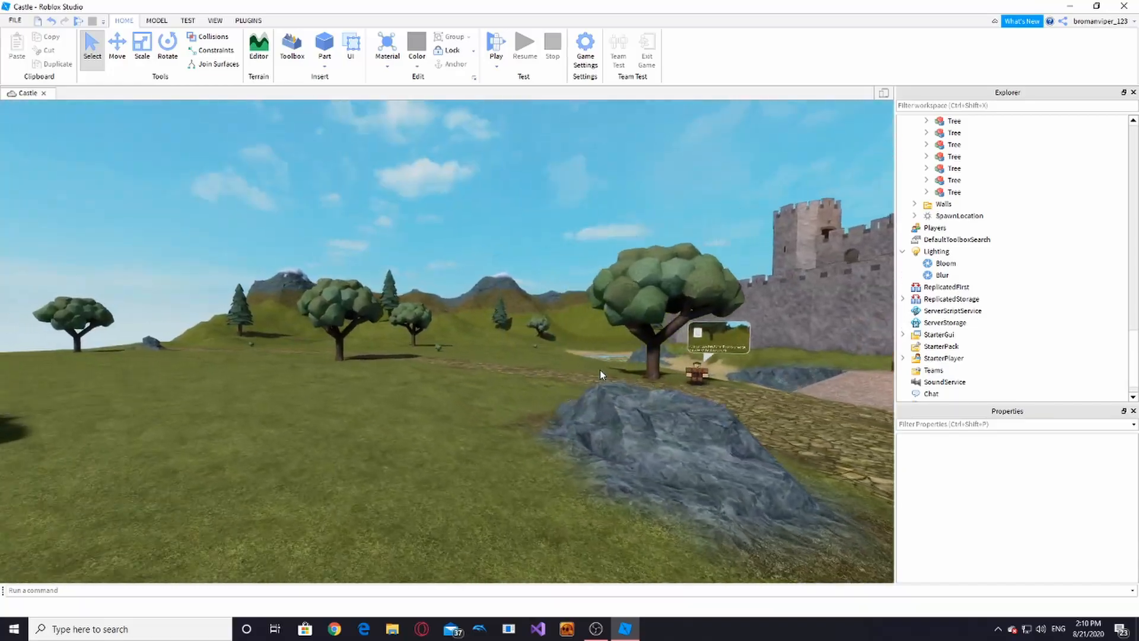
key(w)
right_drag(393, 386, 395, 396)
key(w)
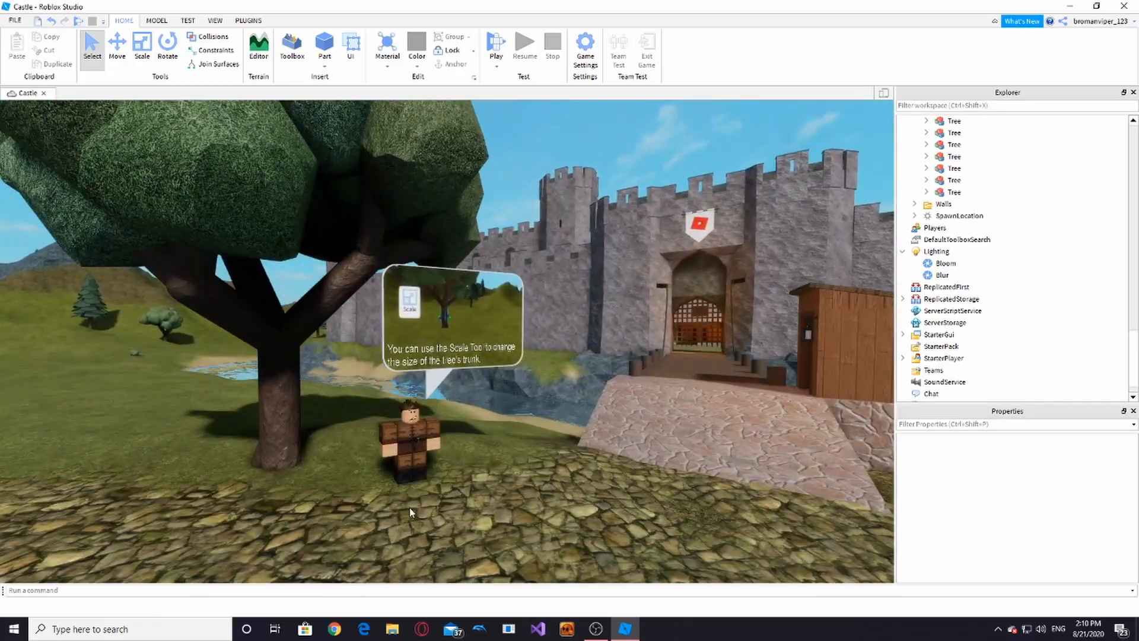
scroll(452, 478, down, 10)
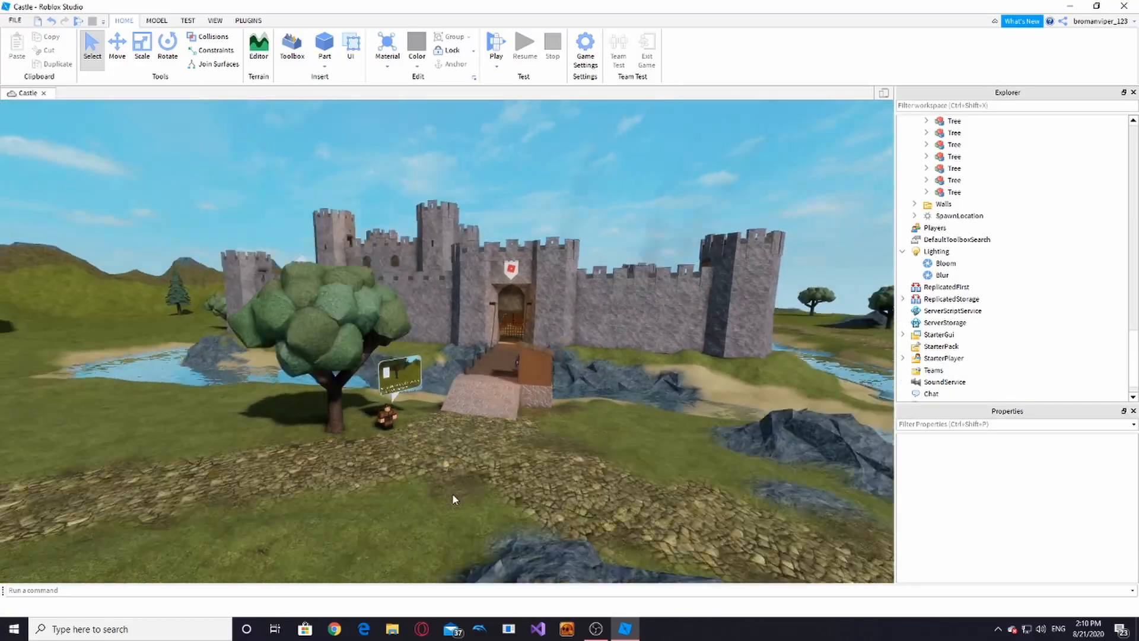
scroll(320, 279, down, 1)
right_drag(322, 280, 380, 261)
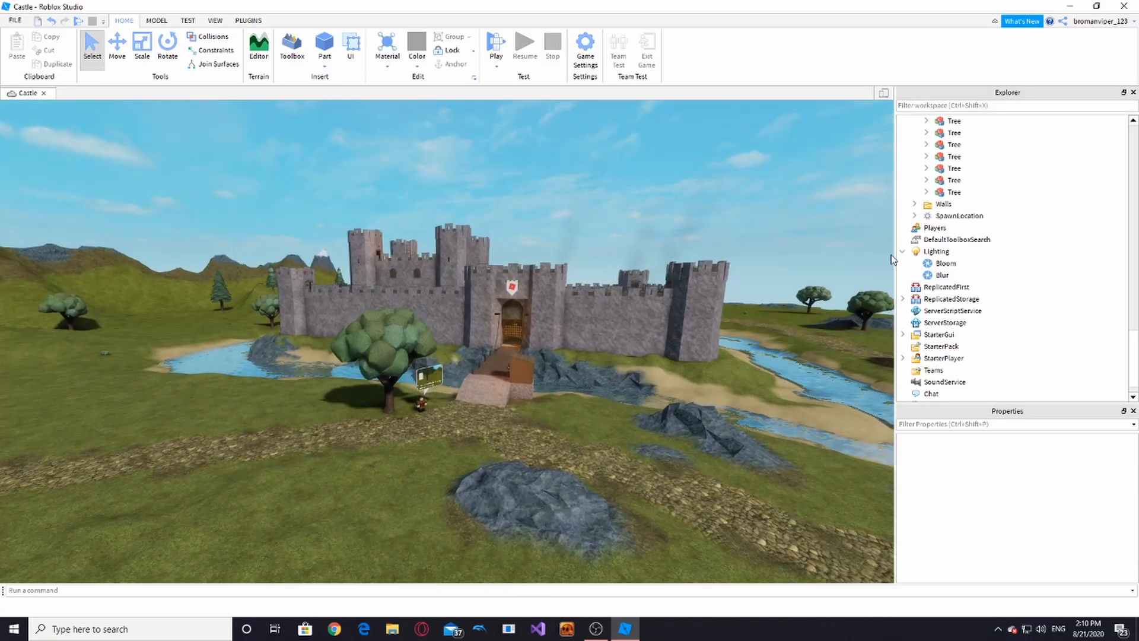
Step: Select the Lighting service and set its FogEnd to 700
click(936, 251)
scroll(913, 350, down, 1)
scroll(990, 508, down, 3)
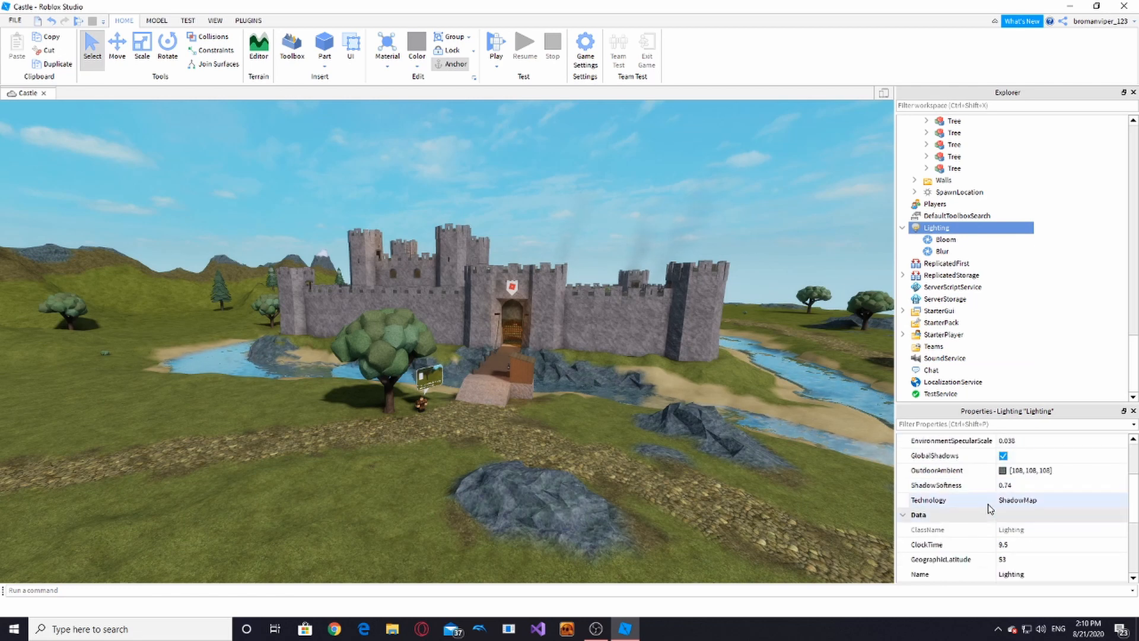
scroll(991, 516, down, 4)
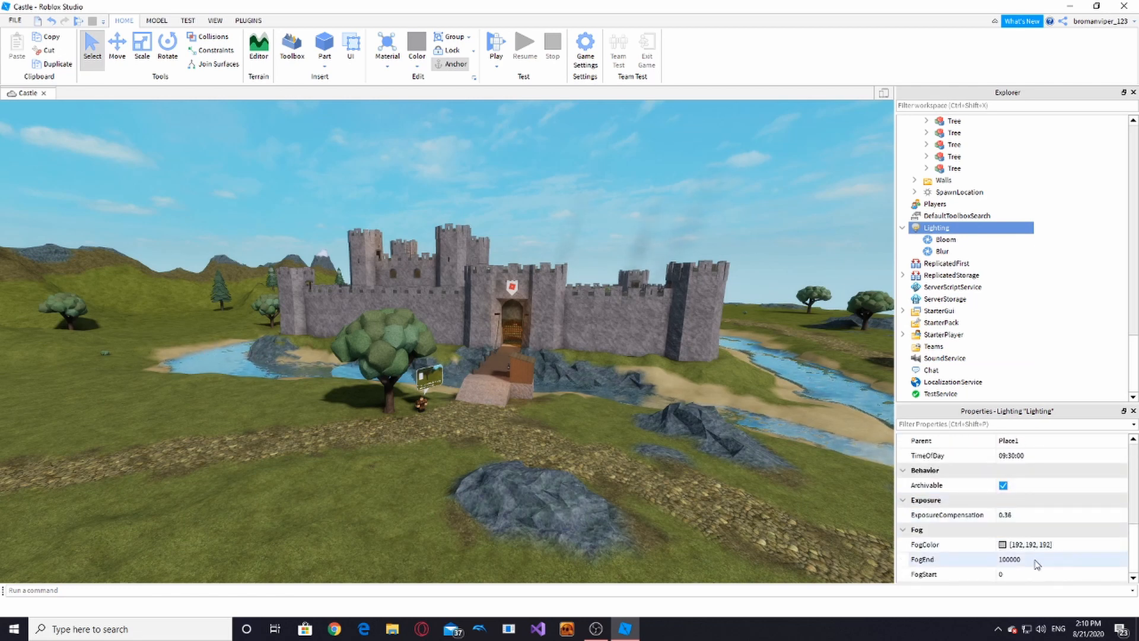
click(1030, 562)
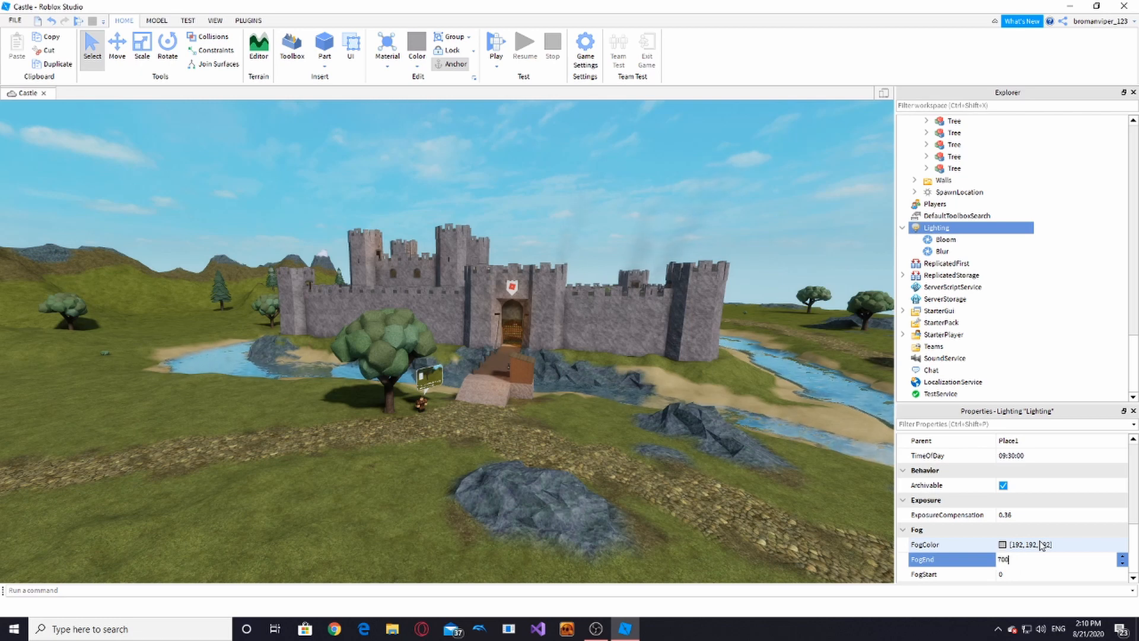
text(700)
key(Return)
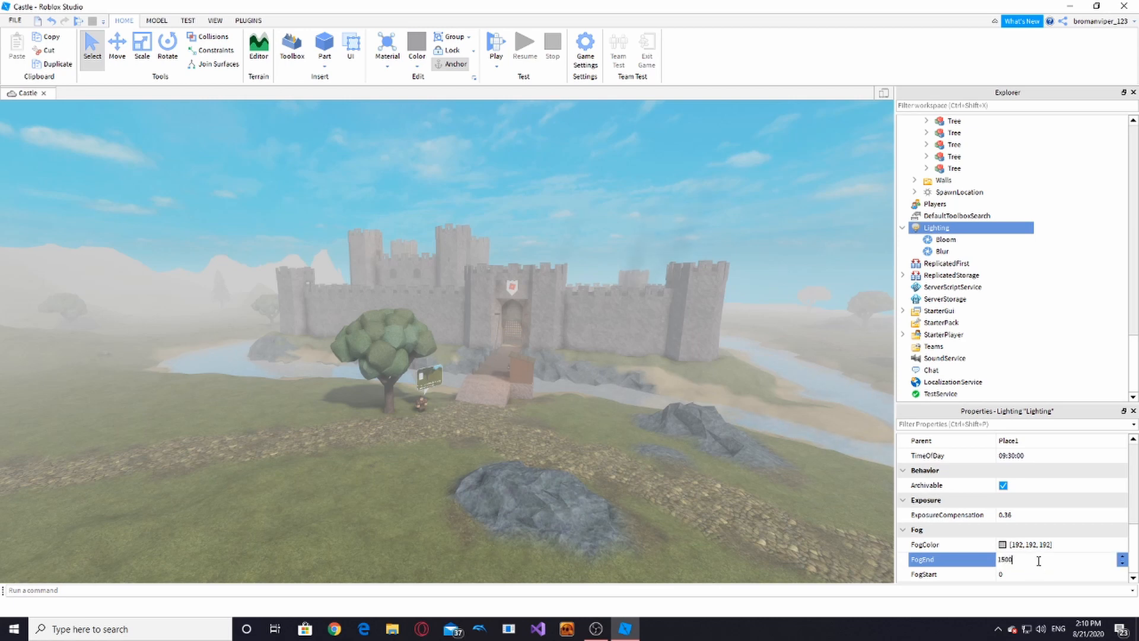
Step: Raise the FogEnd of Lighting to 1500 and to 5000, checking the haze around the castle
key(Return)
click(1044, 560)
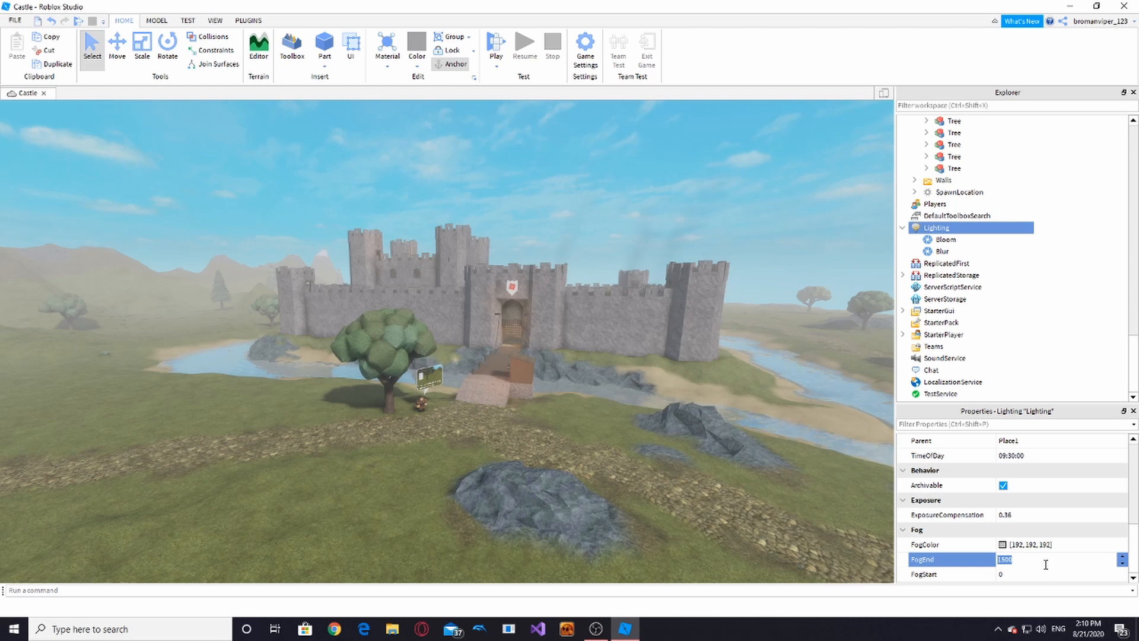
key(Return)
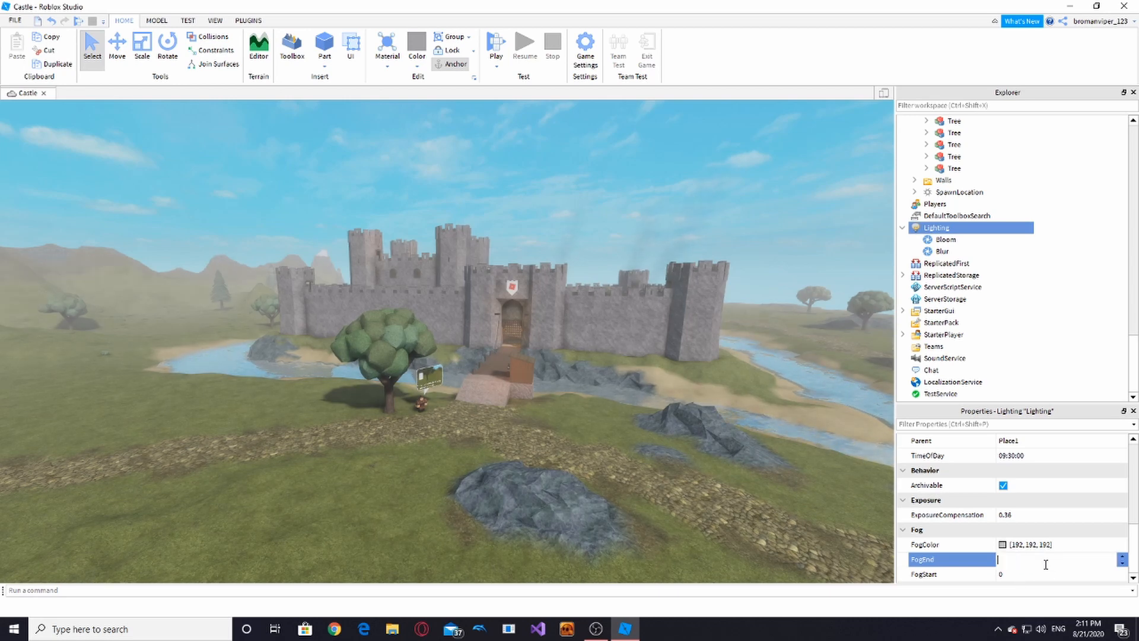
key(Return)
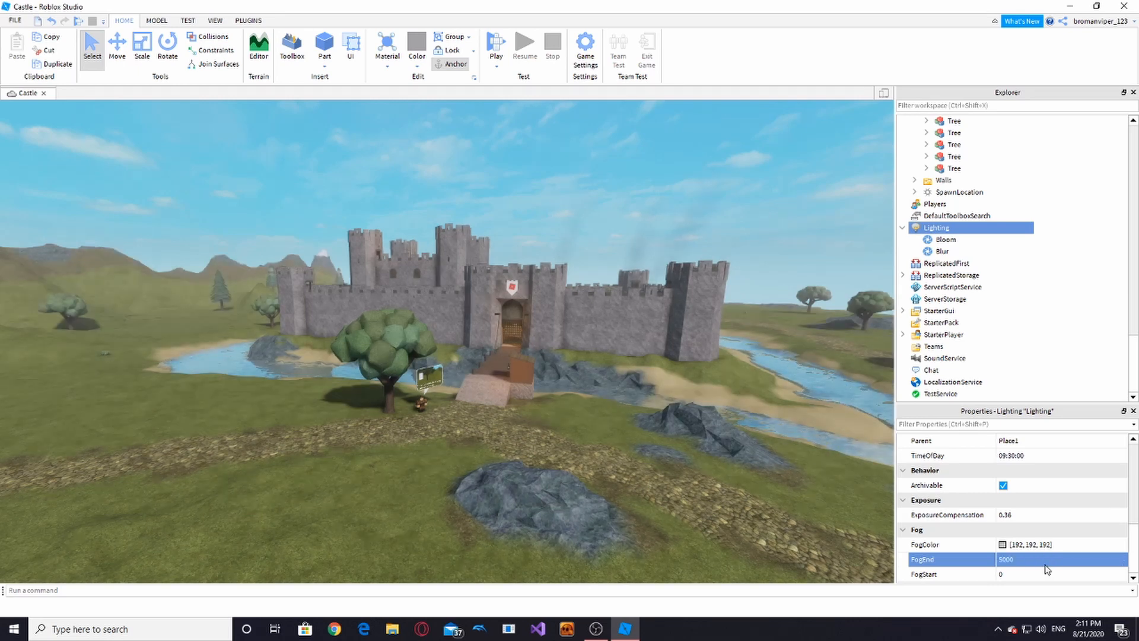
key(w)
right_drag(579, 410, 584, 407)
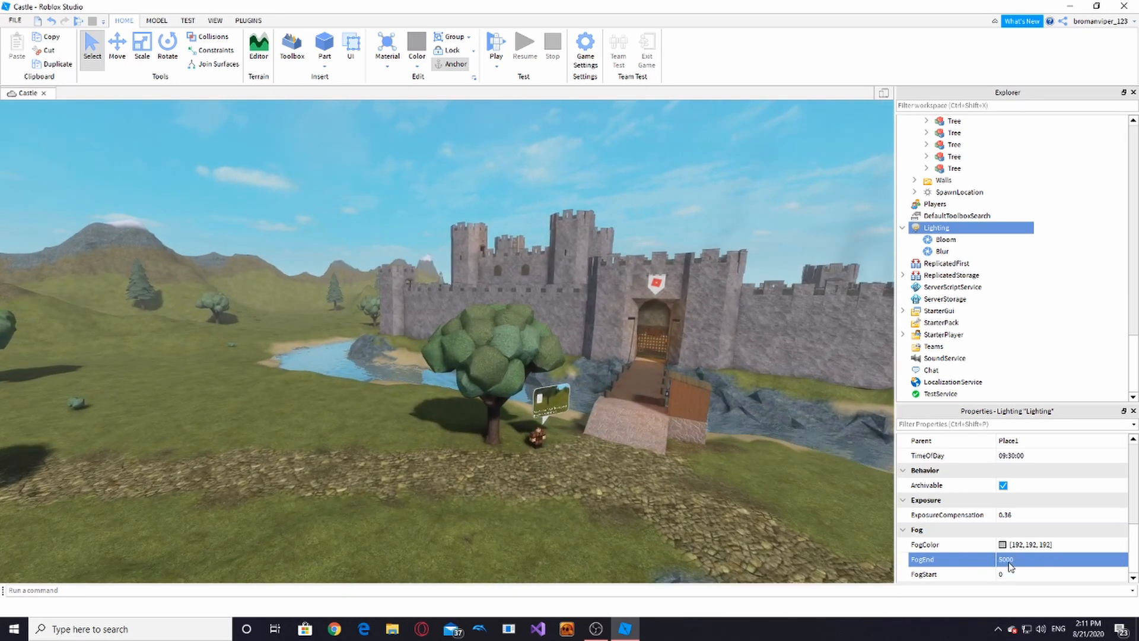
Step: Change the FogColor of Lighting to the cyan shade 13, 222, 222
click(1003, 545)
click(631, 241)
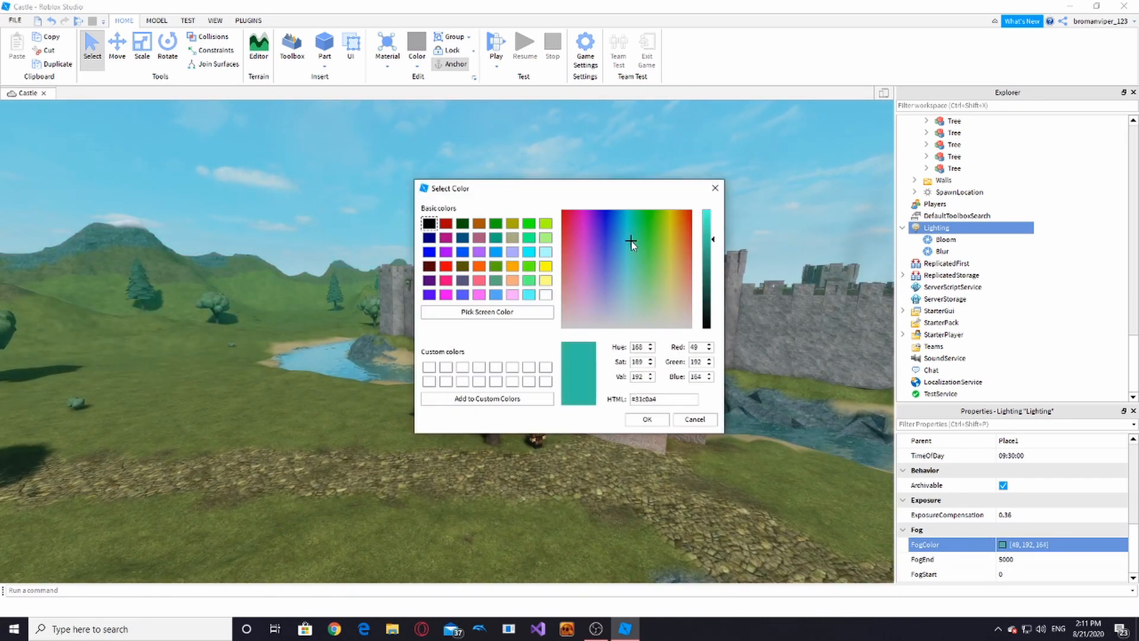
click(628, 222)
drag(713, 239, 714, 215)
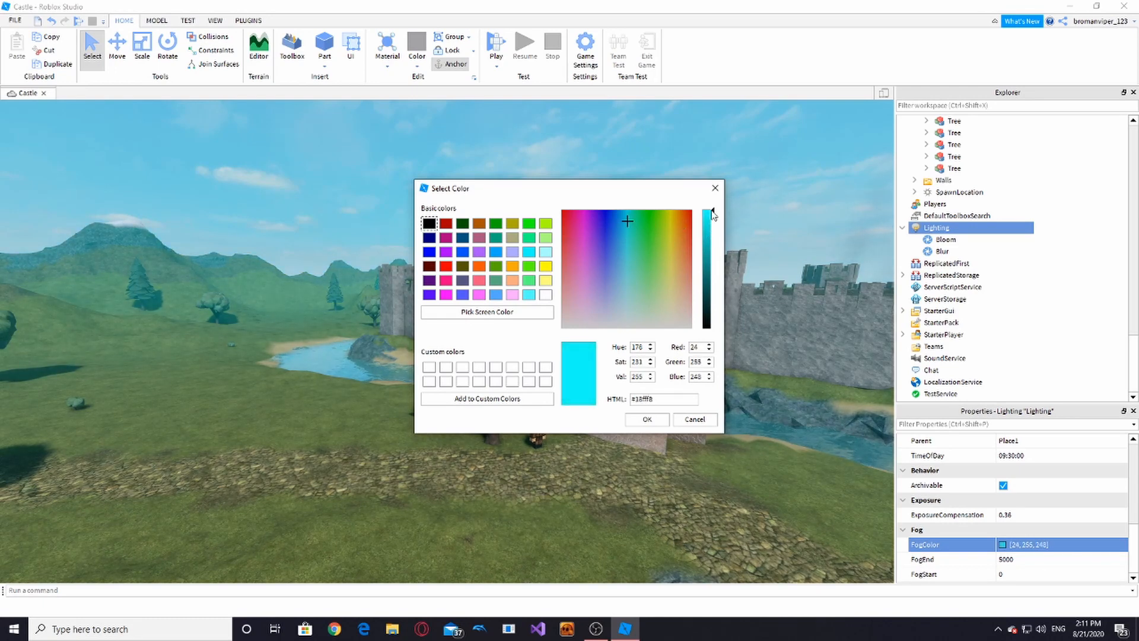
click(618, 219)
click(624, 219)
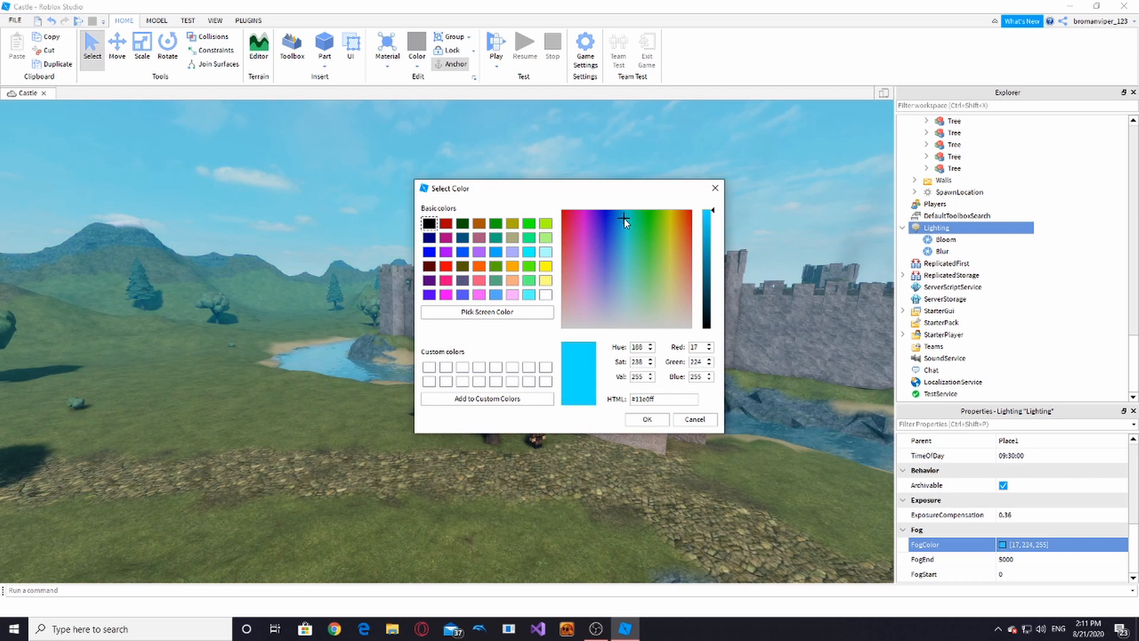
click(626, 218)
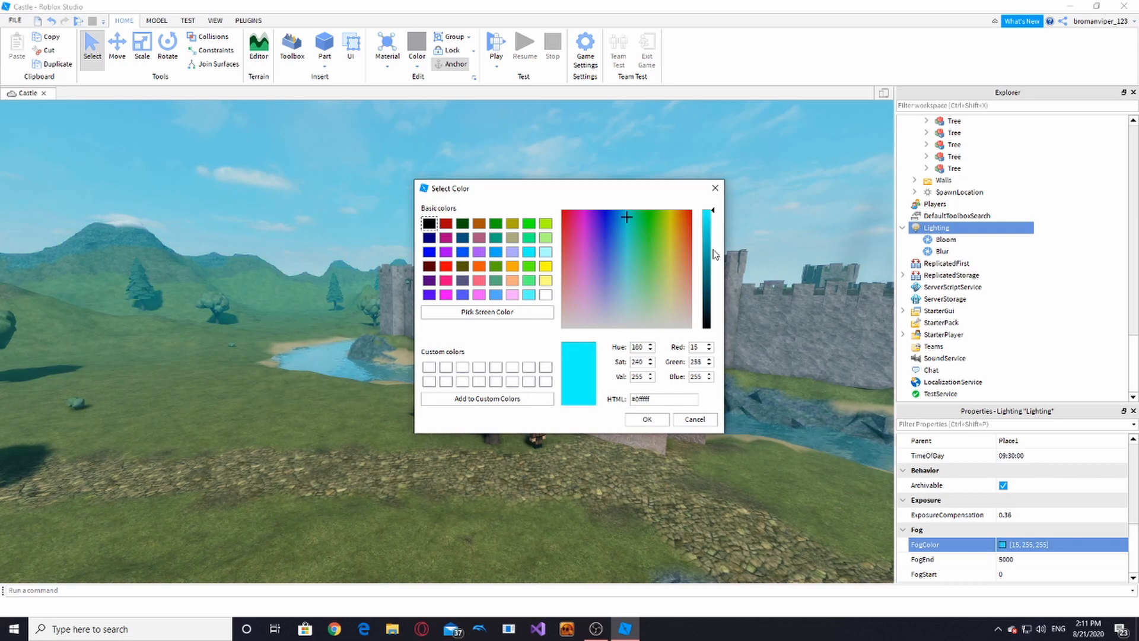
mouse_move(716, 254)
mouse_down()
mouse_move(717, 321)
mouse_move(720, 238)
mouse_up()
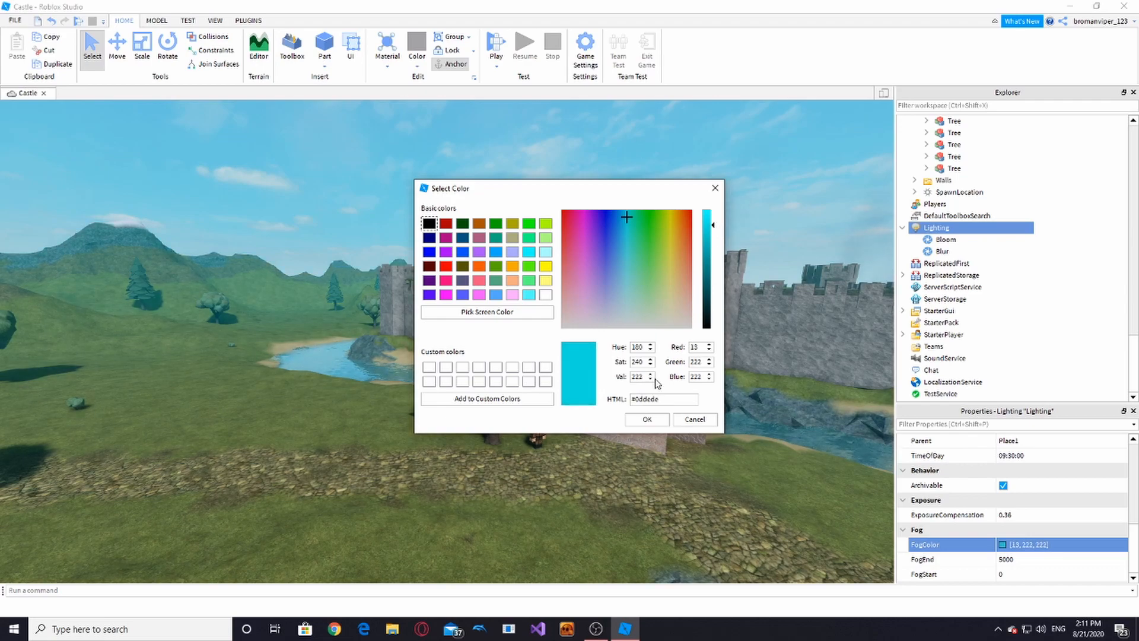
click(652, 424)
Step: Set the FogEnd of Lighting to 4500 and clear the selection to check the castle landscape
right_drag(653, 442, 652, 442)
key(w)
right_drag(352, 349, 274, 338)
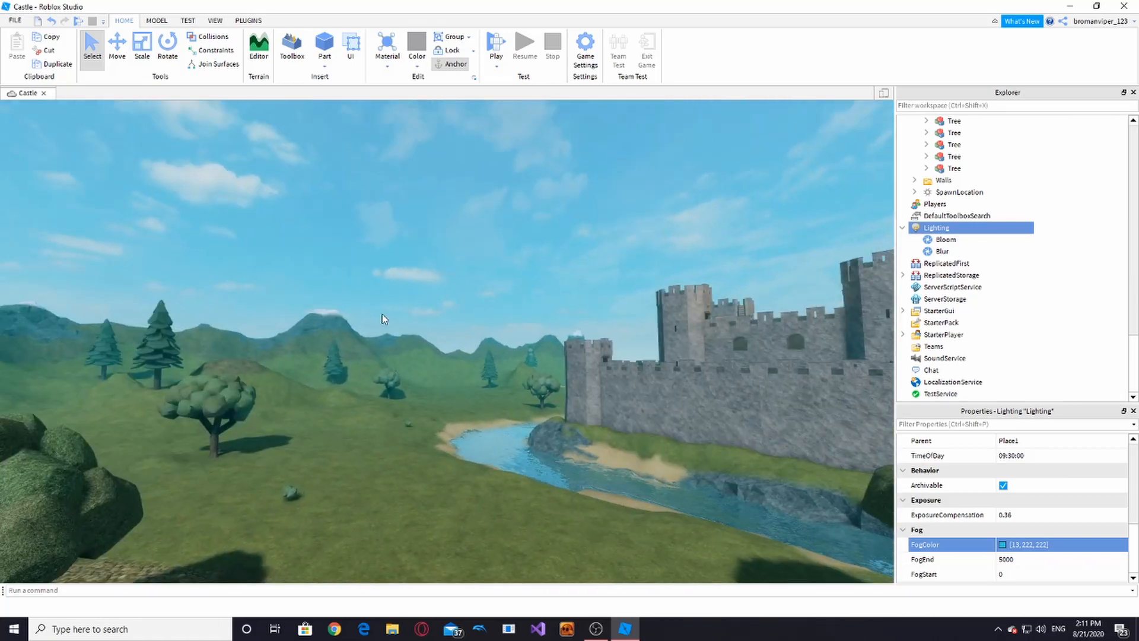
right_drag(450, 295, 449, 296)
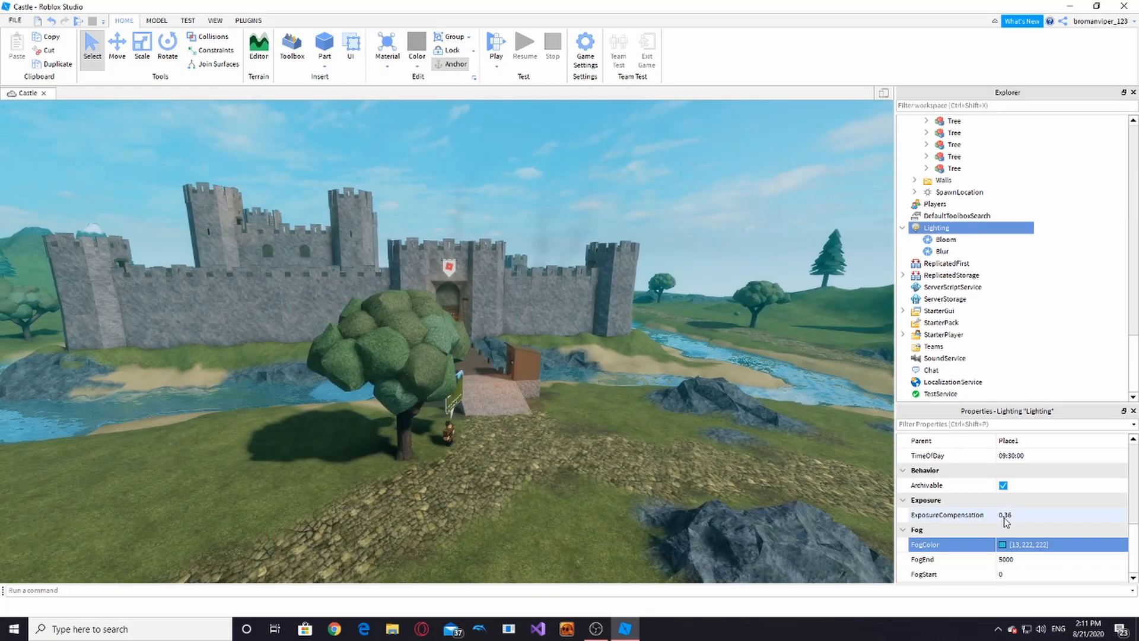
click(1029, 559)
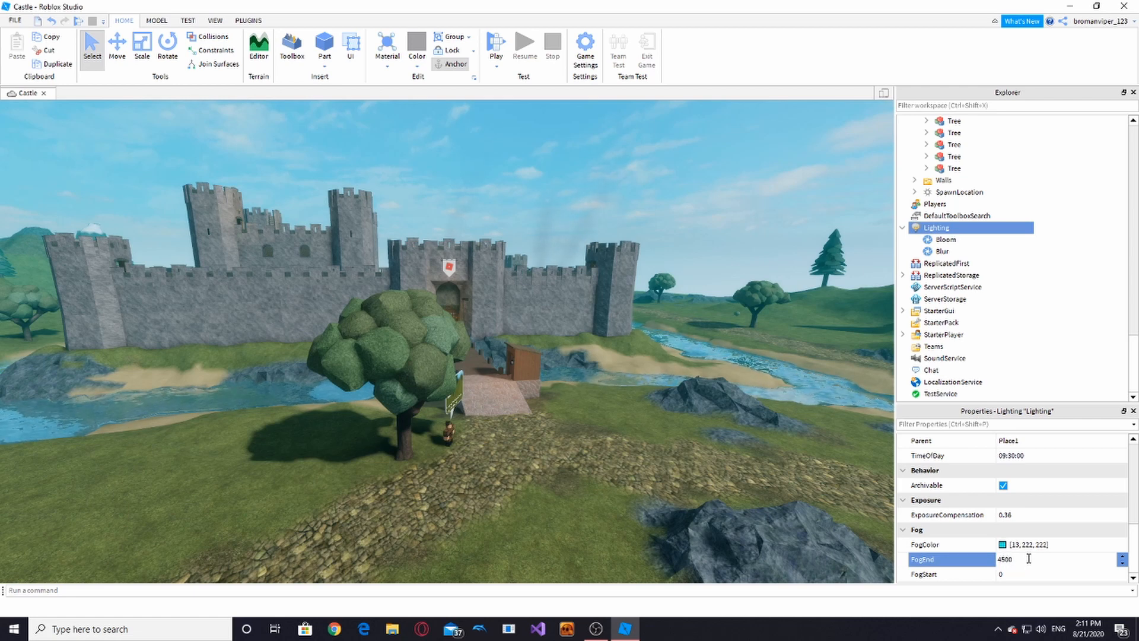
click(214, 471)
right_drag(213, 471, 210, 465)
mouse_move(441, 462)
right_down()
mouse_move(459, 447)
mouse_move(437, 455)
right_up()
key(d)
key(s)
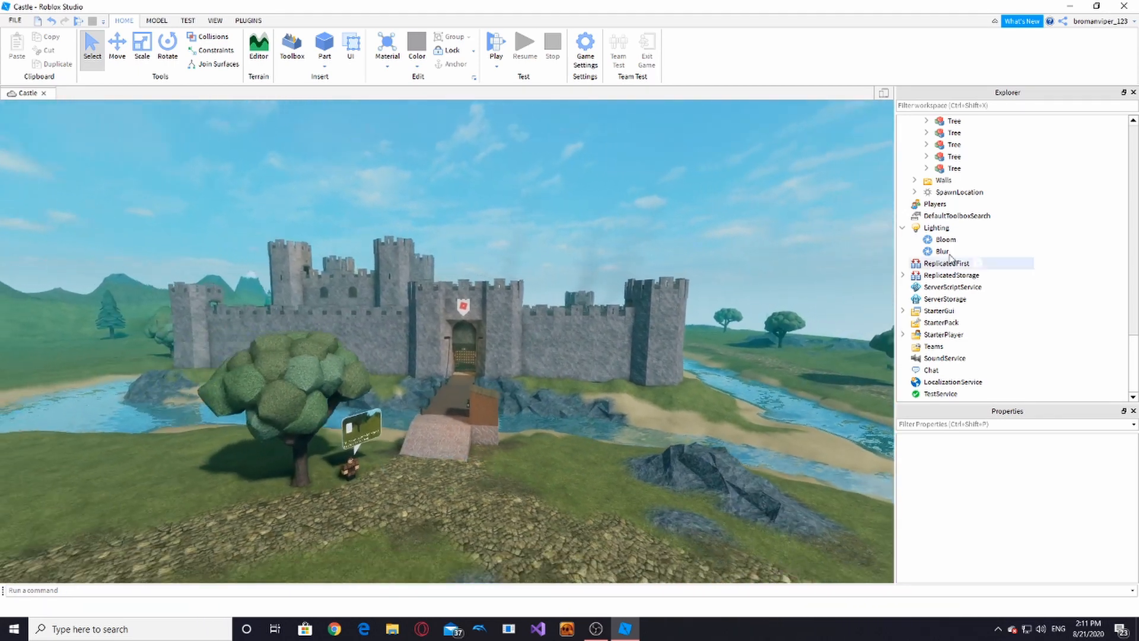
key(s)
key(a)
Step: Insert a SunRaysEffect into Lighting and look toward the sky over the hills
click(948, 230)
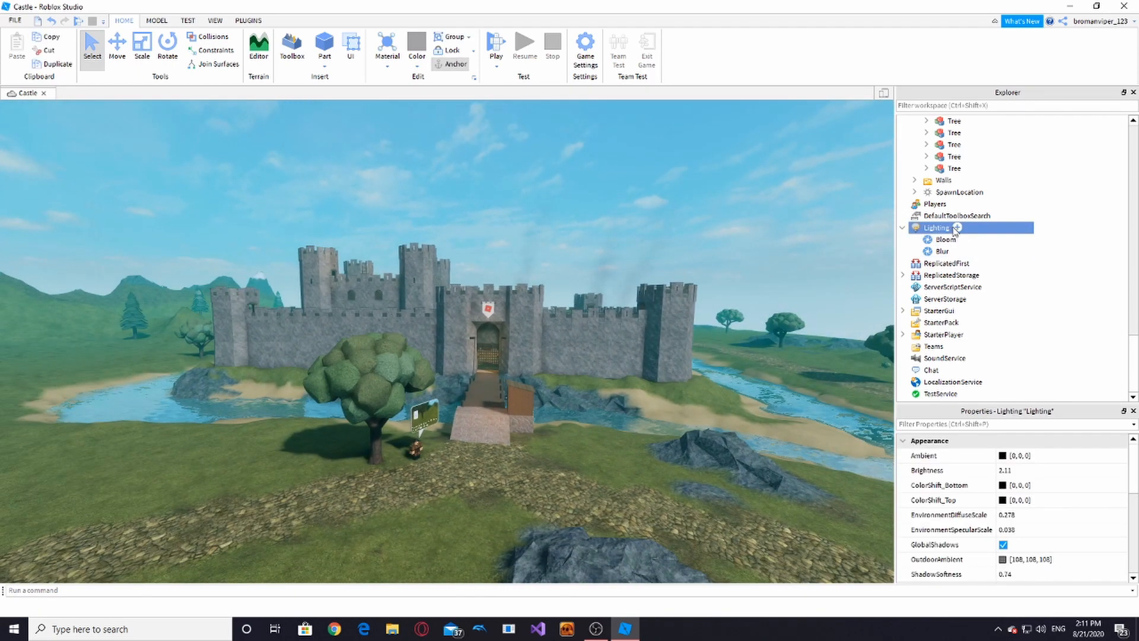
click(957, 228)
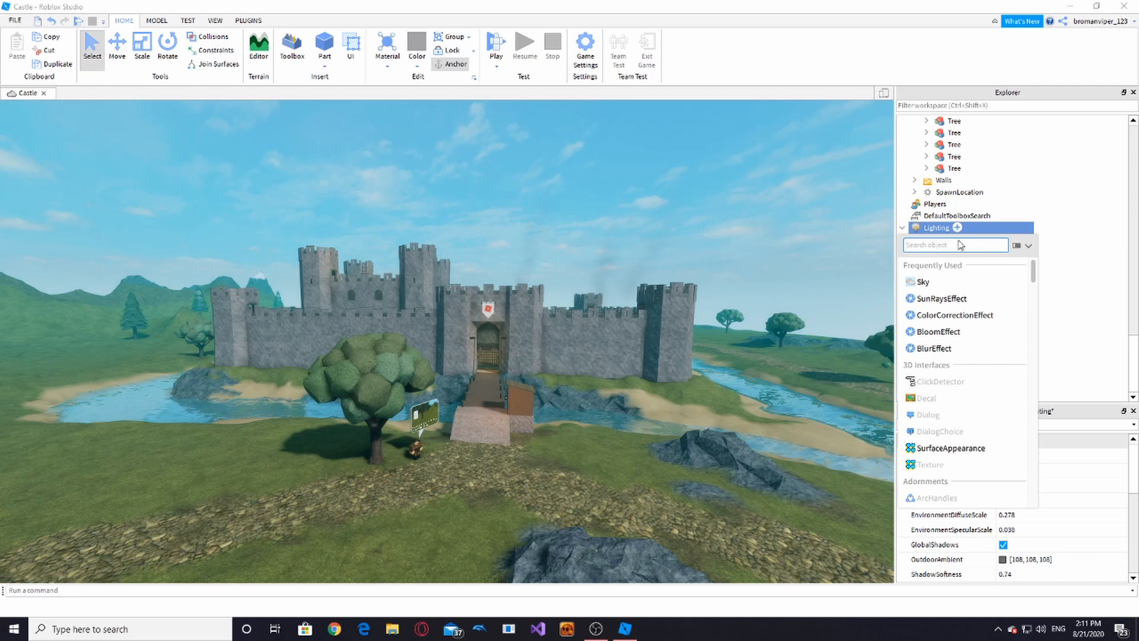
click(958, 299)
right_drag(713, 372, 686, 394)
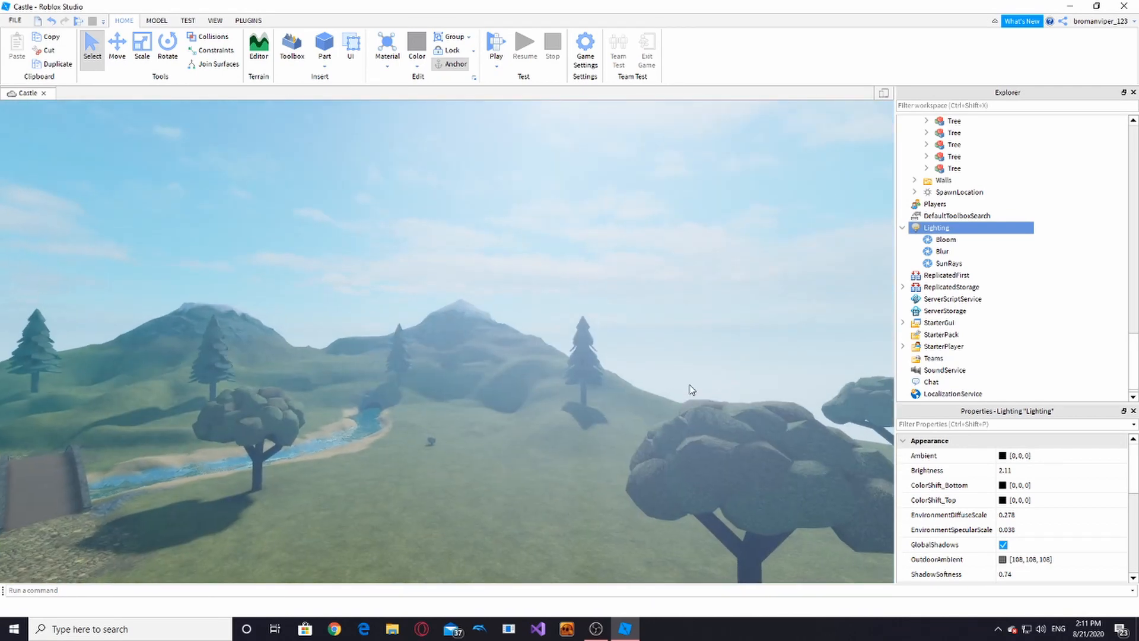
Step: Reposition the sun low in the sky above the castle wall using the Celestial Body Dragger plugin's sun tool
click(947, 263)
click(248, 21)
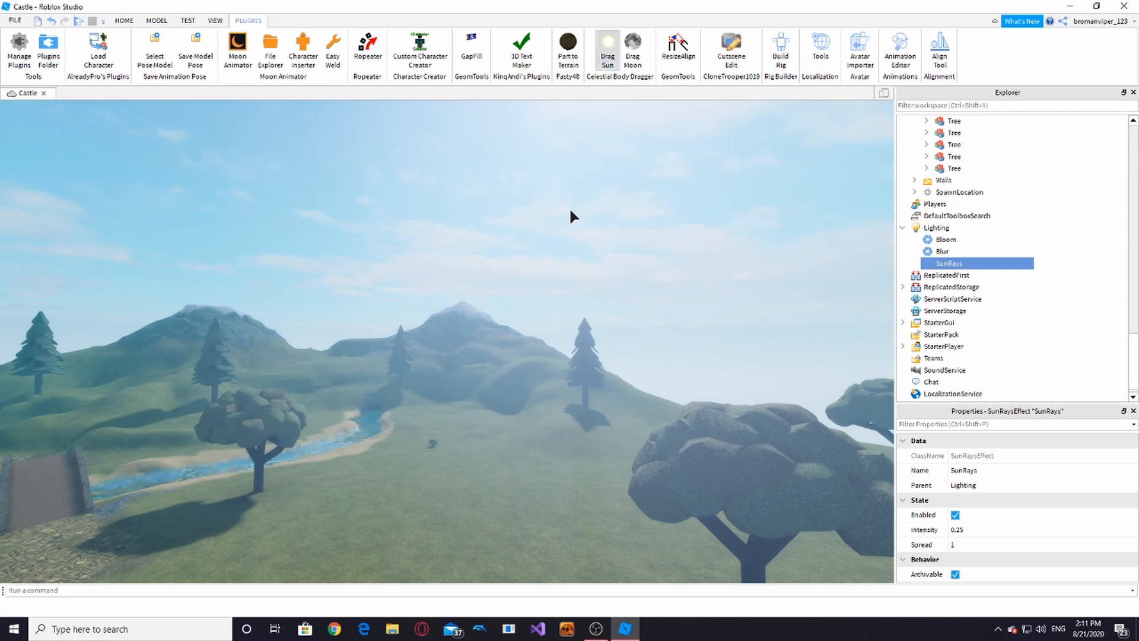
drag(570, 214, 461, 245)
drag(459, 242, 513, 272)
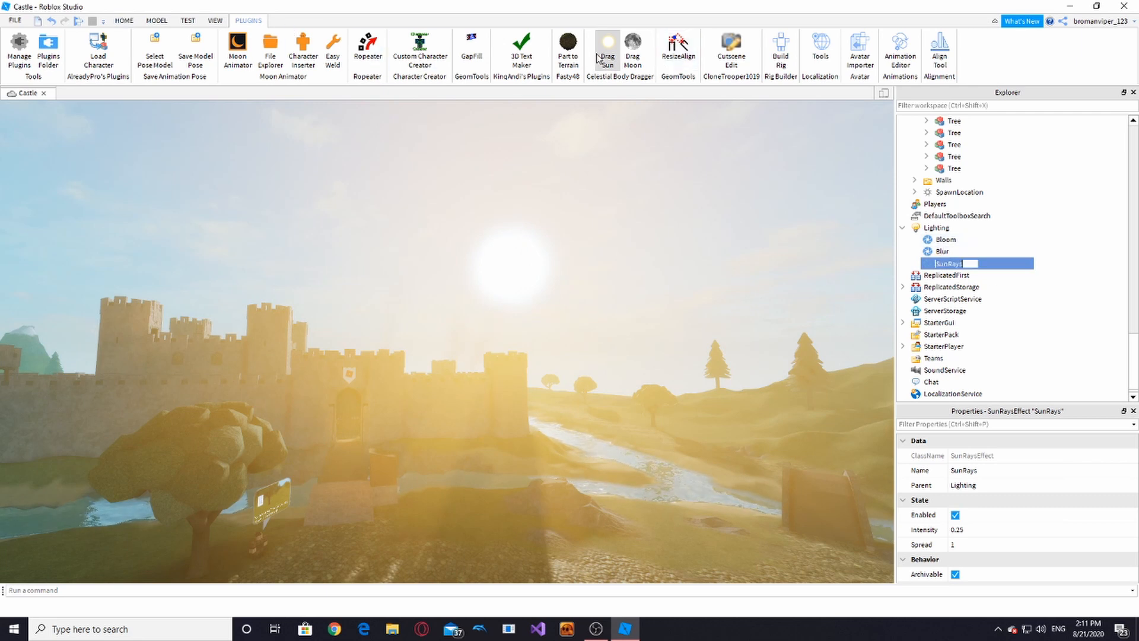
click(124, 20)
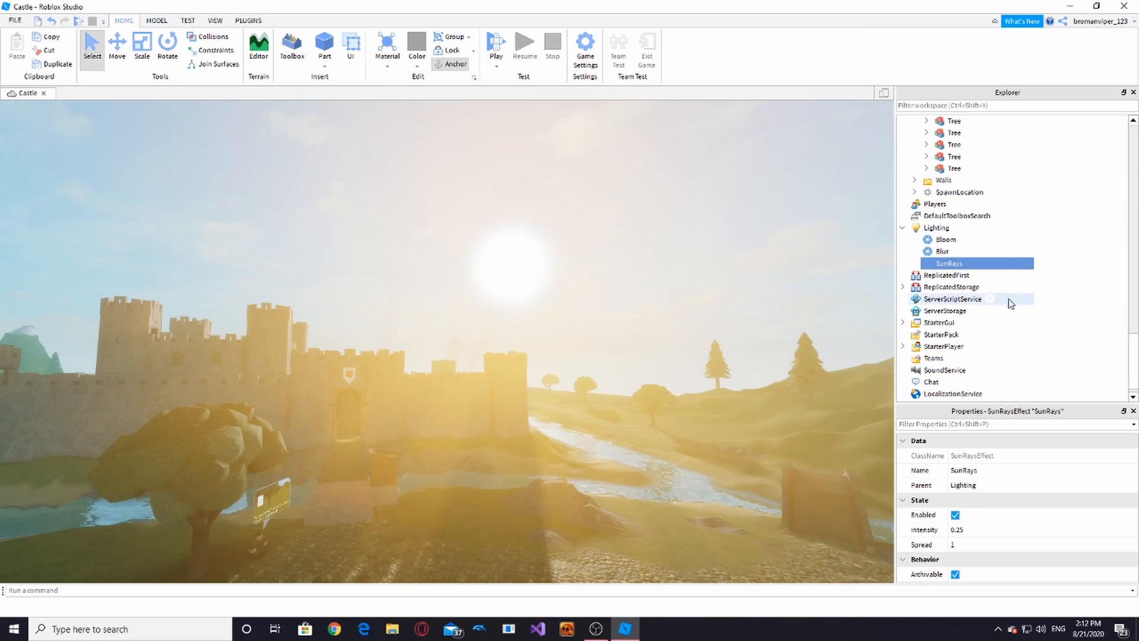
Step: Delete the SunRays effect from Lighting and view the castle without it
key(Delete)
right_drag(685, 276, 599, 257)
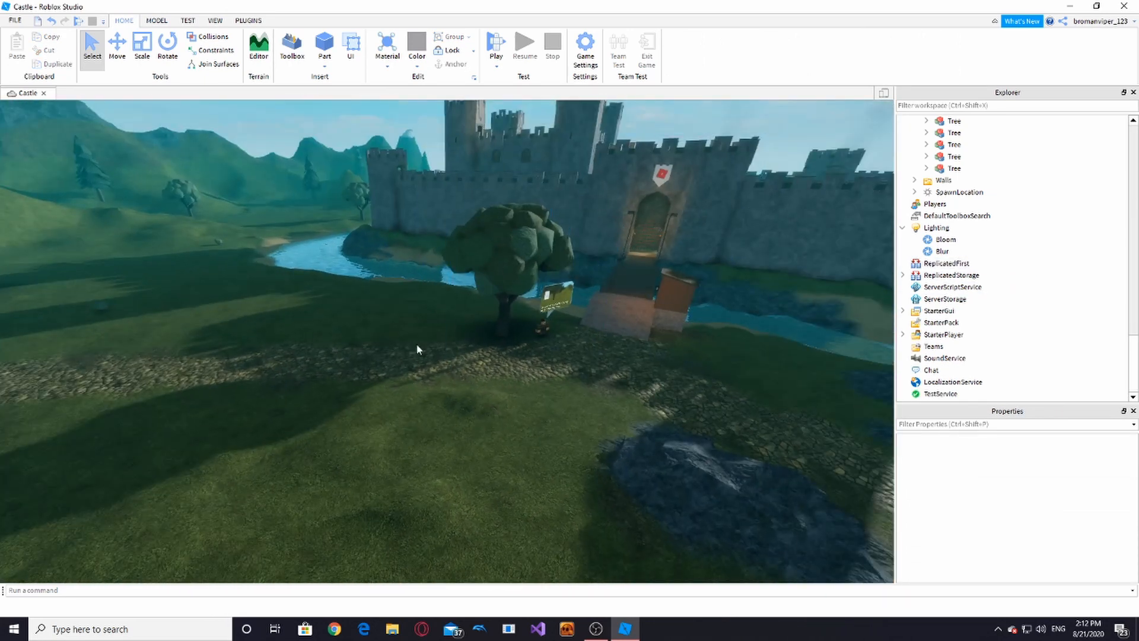
mouse_move(417, 349)
right_down()
mouse_move(444, 347)
mouse_move(419, 332)
right_up()
key(w)
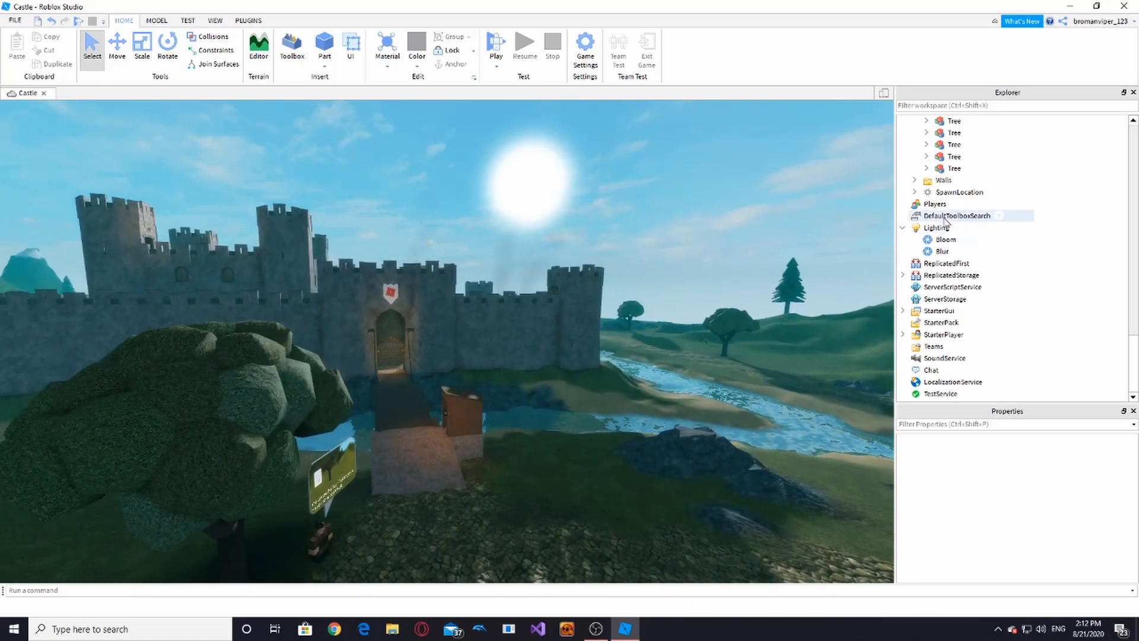
Step: Add a SunRaysEffect to Lighting again and view the sunlit castle from several angles
click(943, 227)
click(1028, 228)
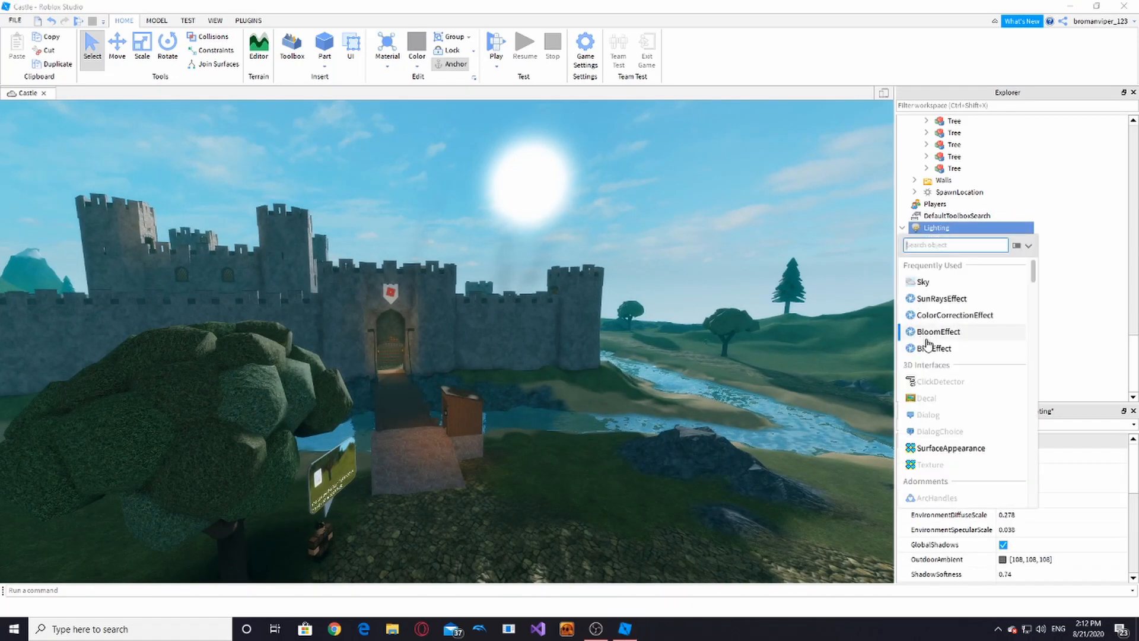
click(946, 299)
key(w)
right_drag(711, 306, 711, 305)
key(w)
right_drag(574, 272, 574, 272)
key(w)
key(s)
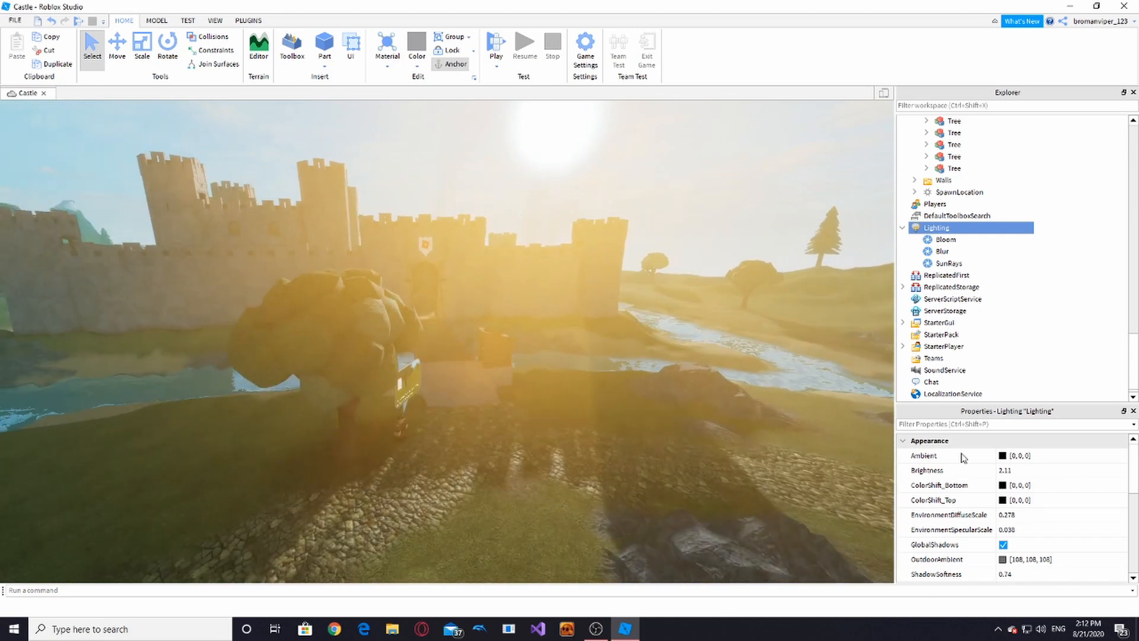
Step: Lower the SunRays effect's Intensity to 0.078 and check the light around the tree and gate
click(949, 264)
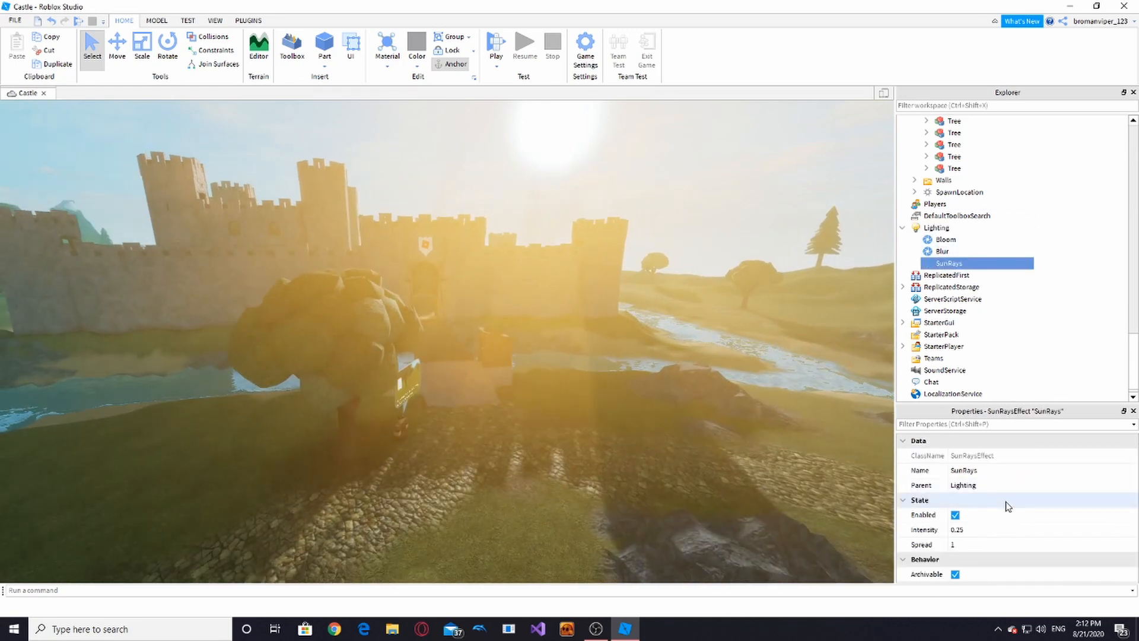
click(998, 529)
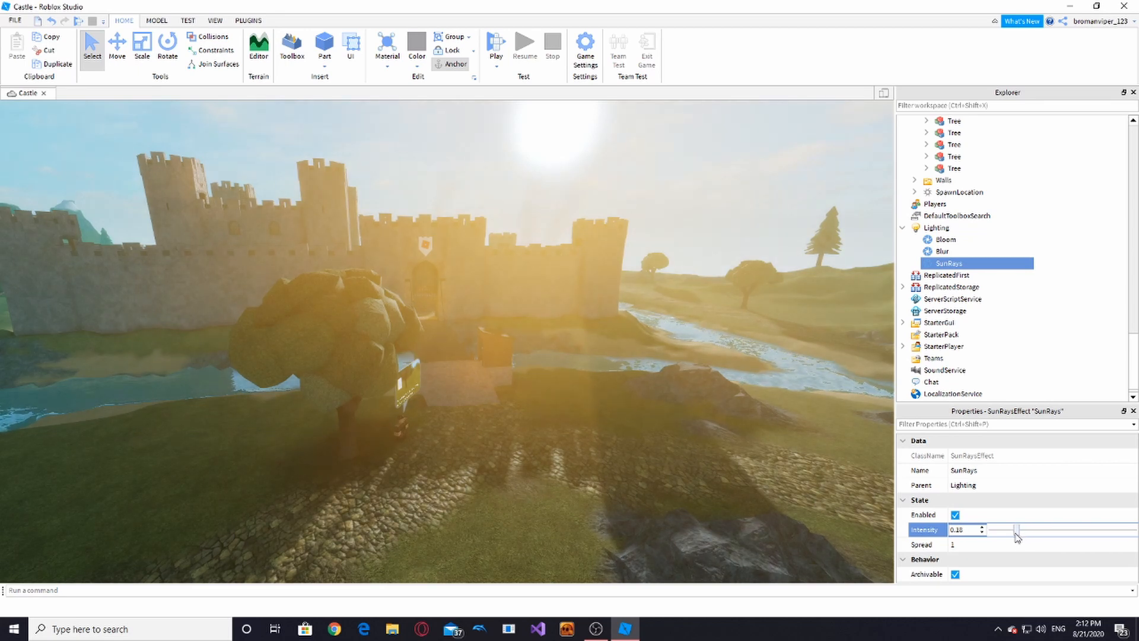
drag(1014, 538, 997, 553)
click(982, 527)
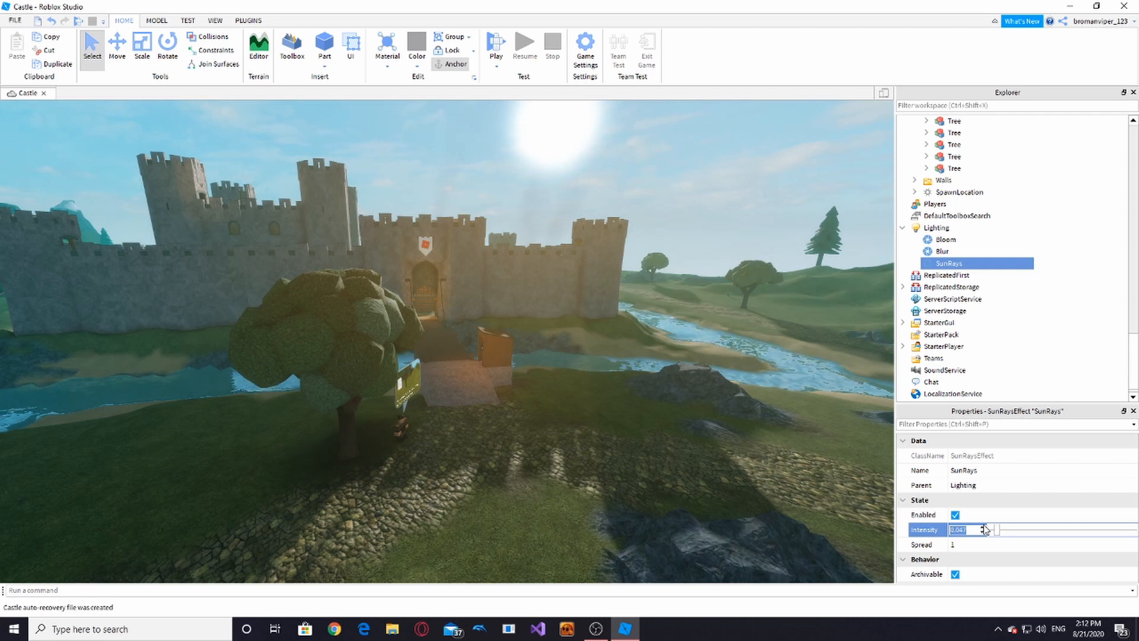
drag(995, 535, 1000, 537)
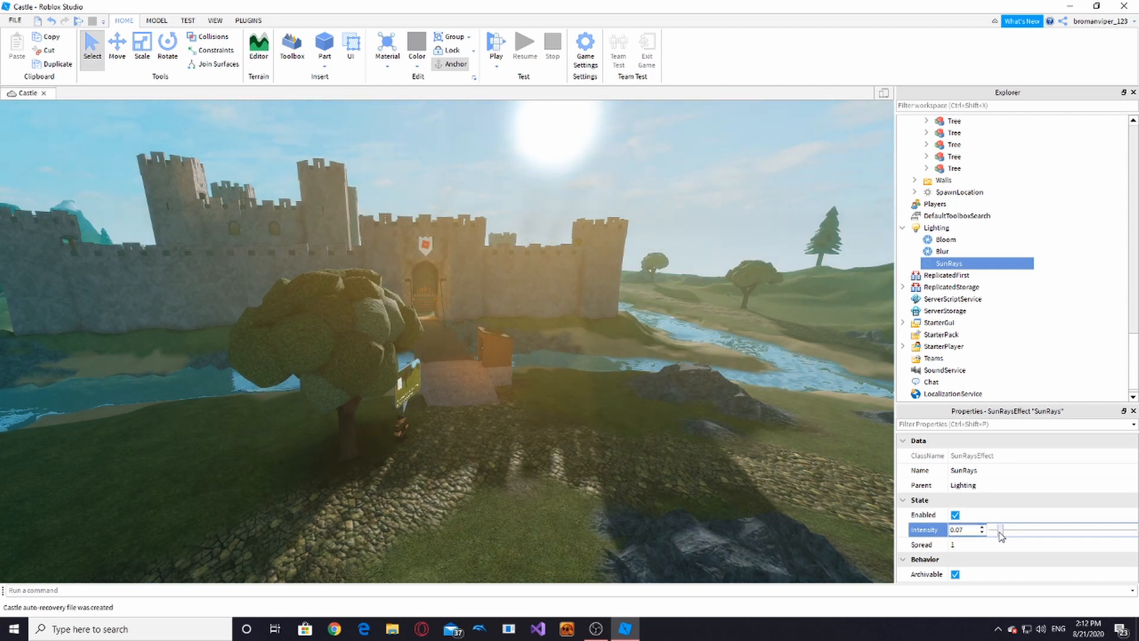
click(665, 461)
right_drag(666, 461, 666, 462)
Step: Raise the SunRays effect's Intensity to 0.123
click(930, 265)
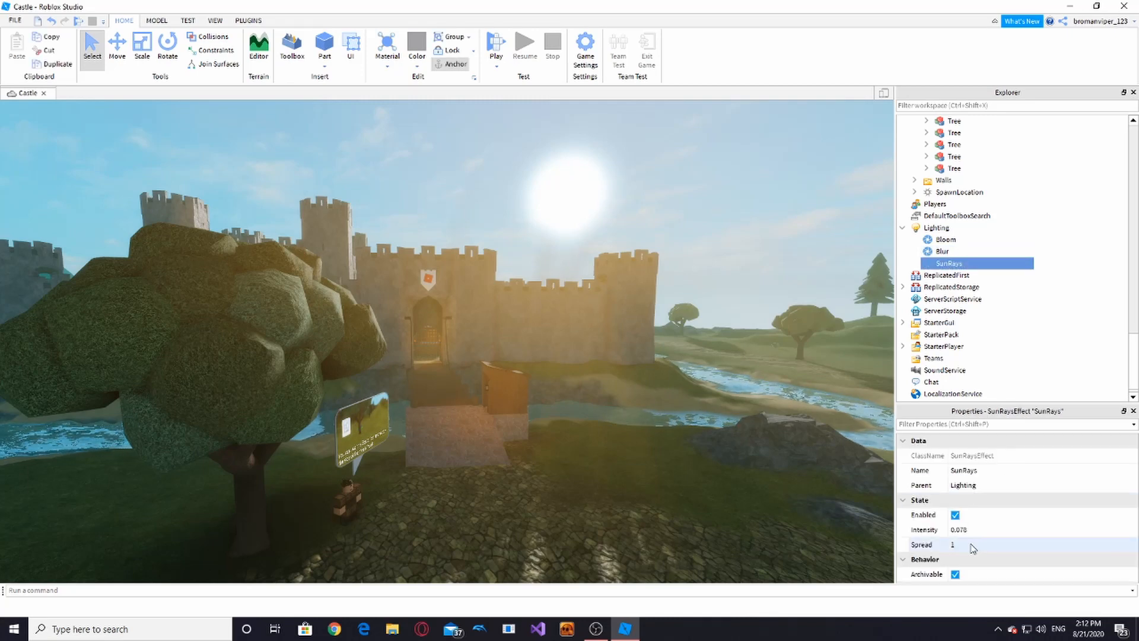
click(989, 530)
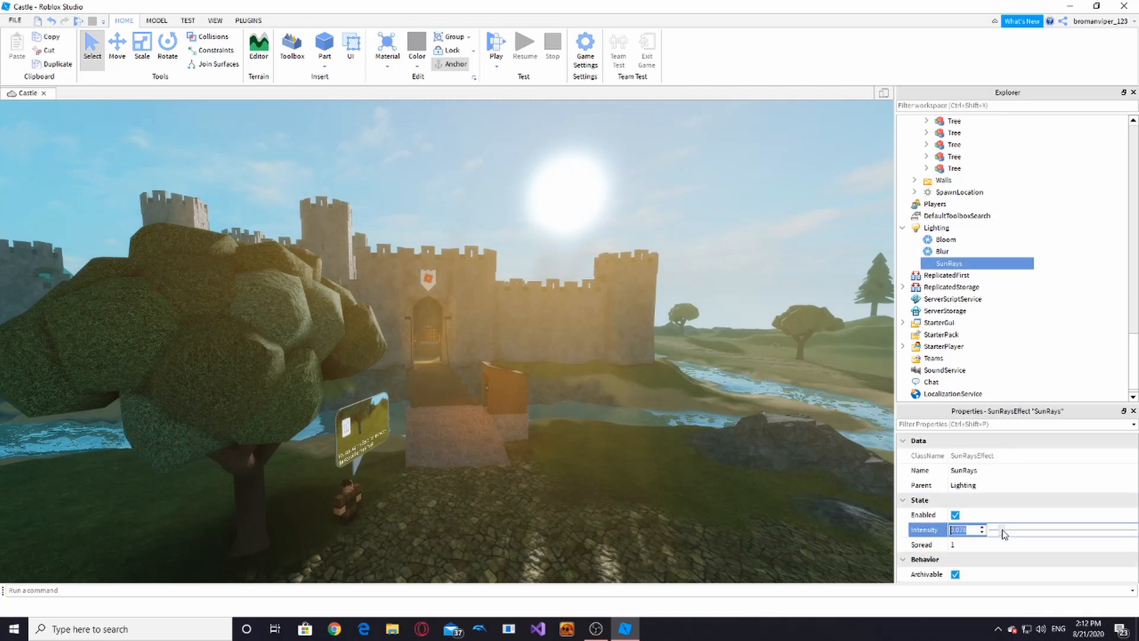
drag(1004, 531, 1007, 534)
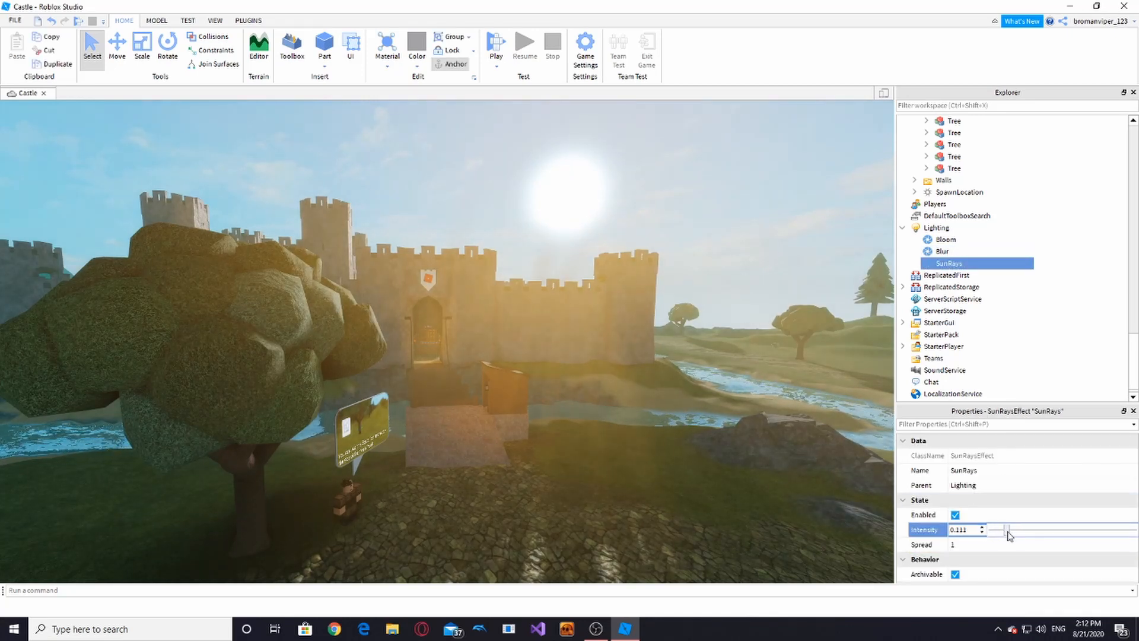
Step: Set the SunRays effect's Spread to 0 and view the sun over the castle from another angle
click(988, 545)
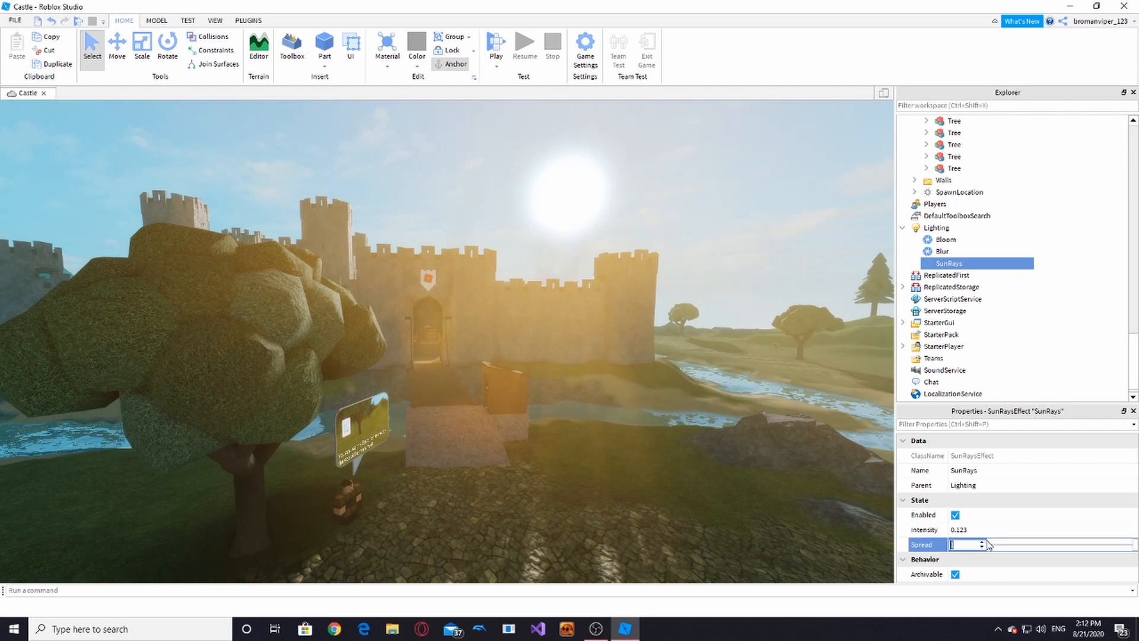
drag(1134, 544, 964, 560)
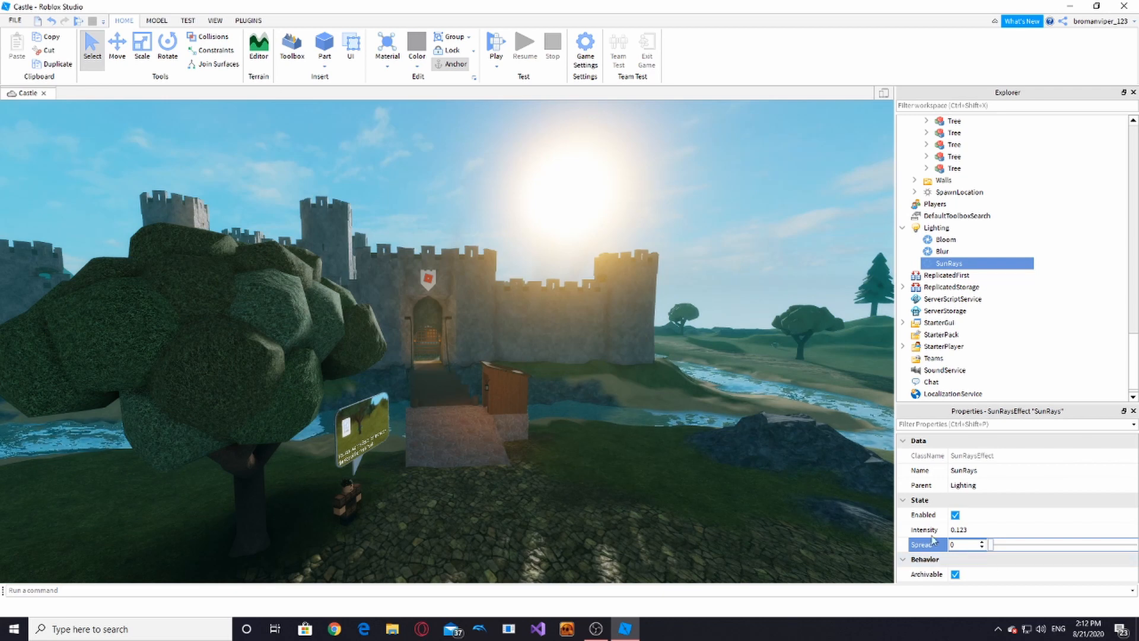
key(d)
right_drag(777, 451, 778, 451)
key(a)
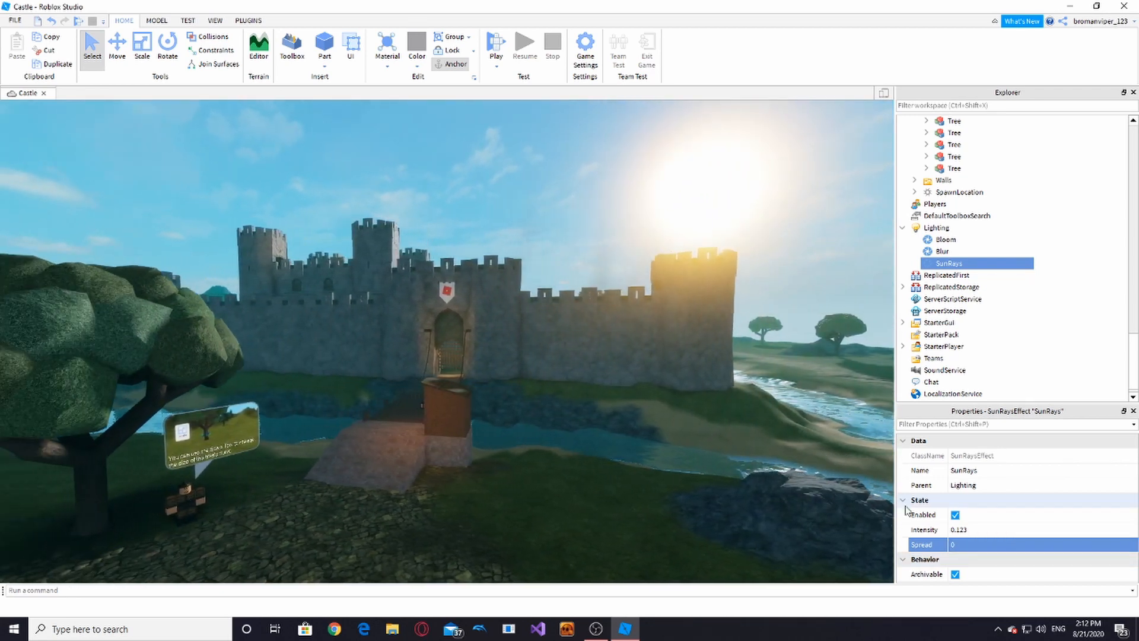
Step: Set the SunRays effect's Spread back to 1 and view the castle gate and tree
click(987, 544)
drag(991, 545, 1137, 550)
right_drag(724, 483, 724, 483)
key(a)
key(s)
key(w)
key(s)
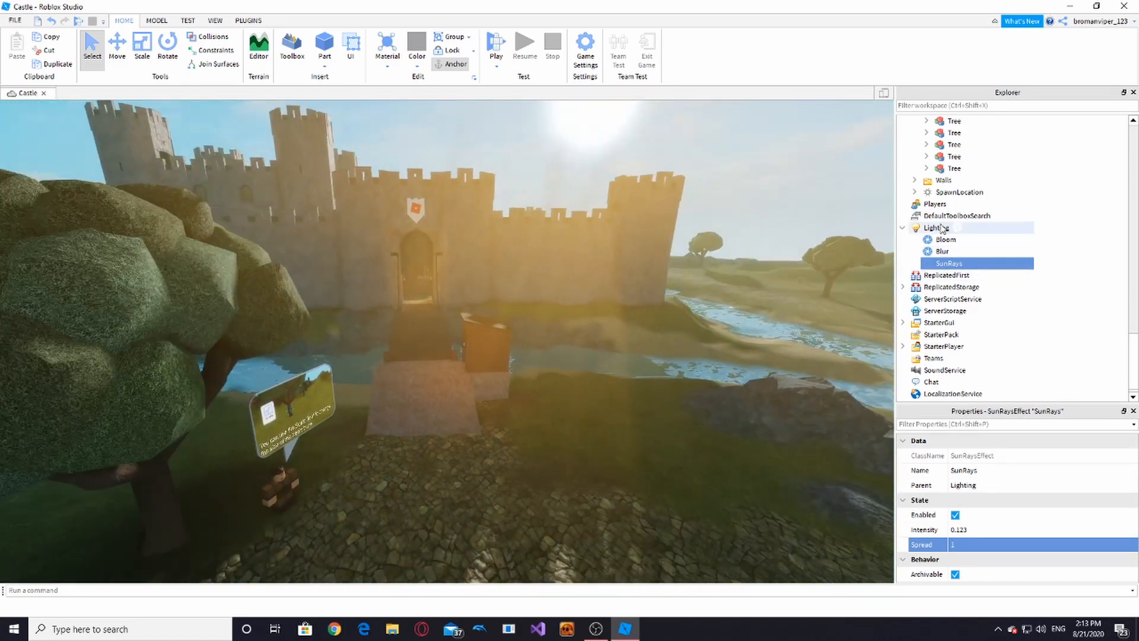
Step: Add a ColorCorrectionEffect to Lighting
click(936, 227)
click(957, 227)
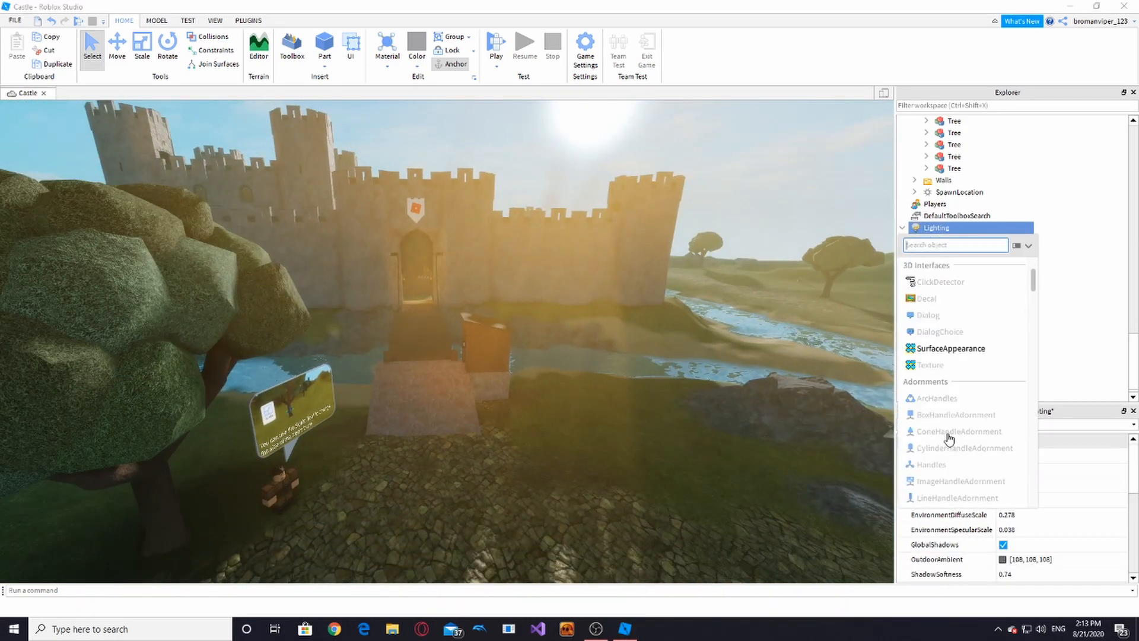
scroll(949, 427, down, 5)
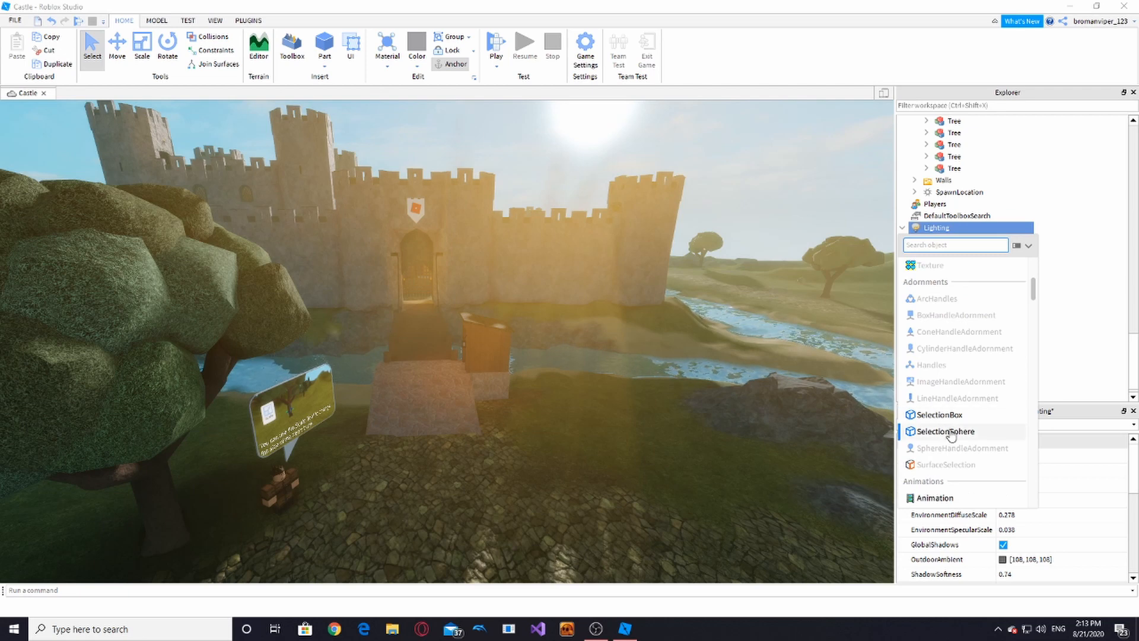
scroll(951, 436, down, 2)
scroll(944, 427, down, 3)
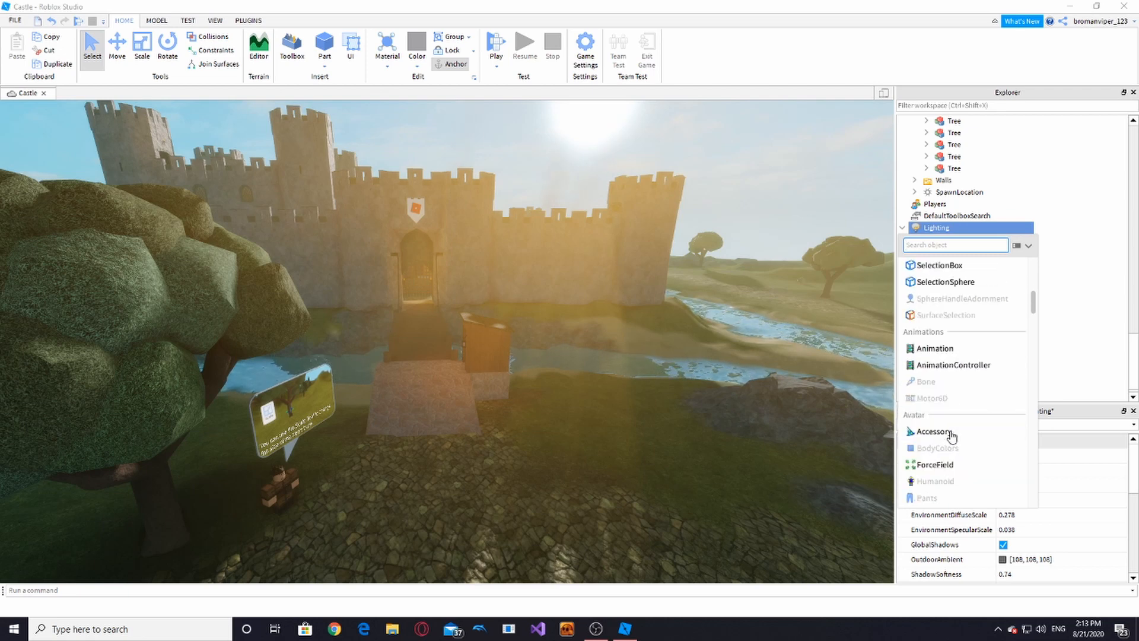
scroll(939, 447, down, 10)
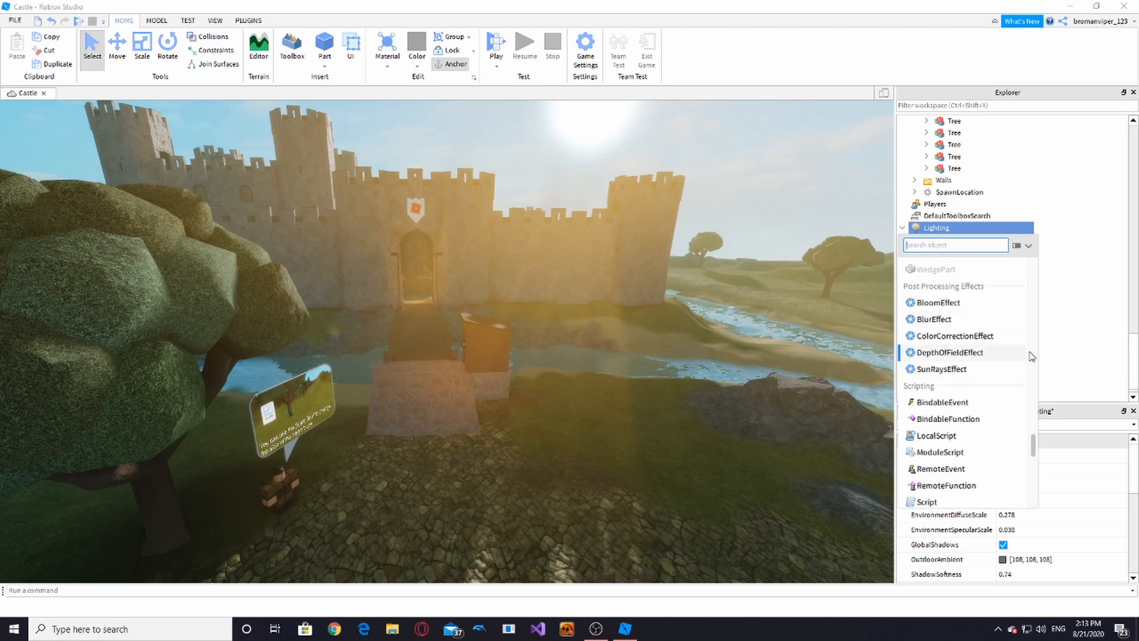
click(955, 336)
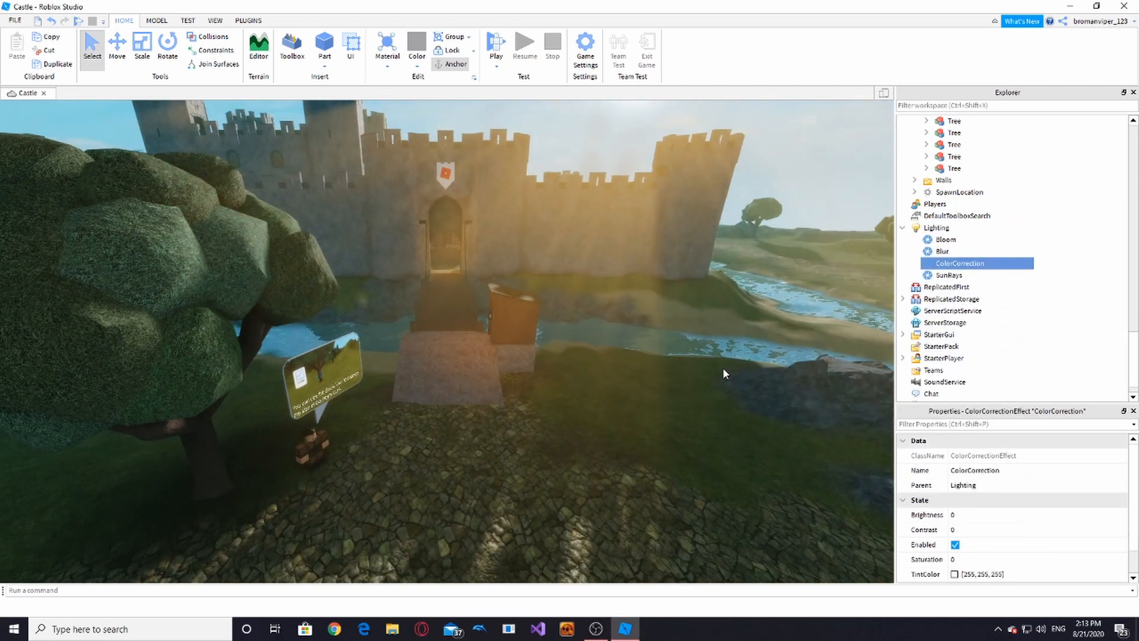
Step: Raise the ColorCorrection effect's Saturation to 1 and view the grassy hills
scroll(723, 374, down, 10)
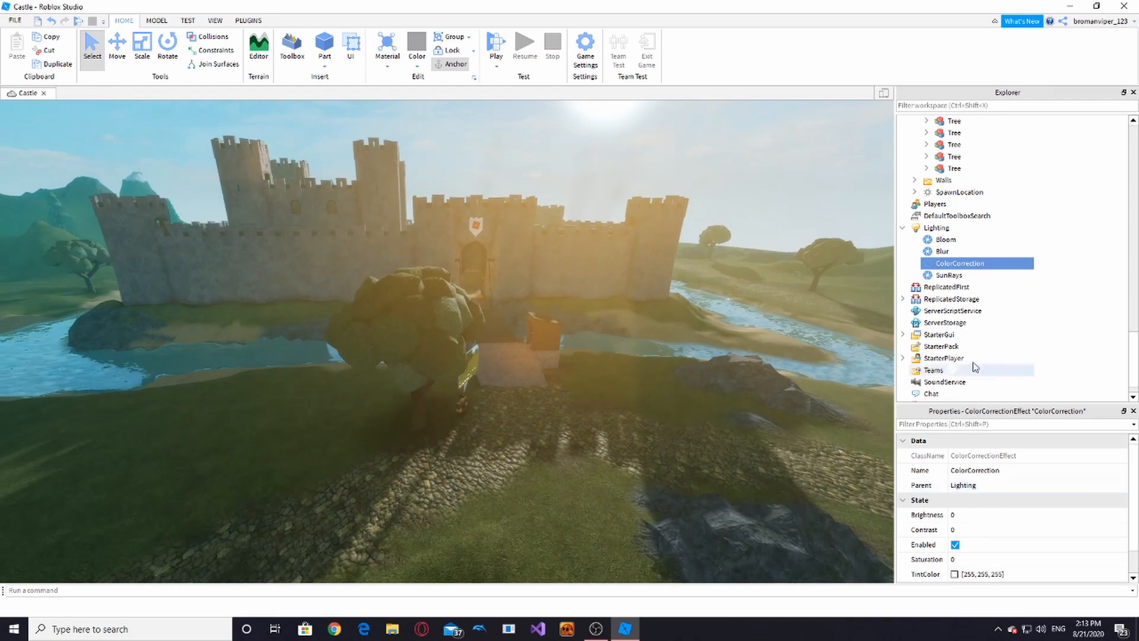
scroll(1001, 547, down, 1)
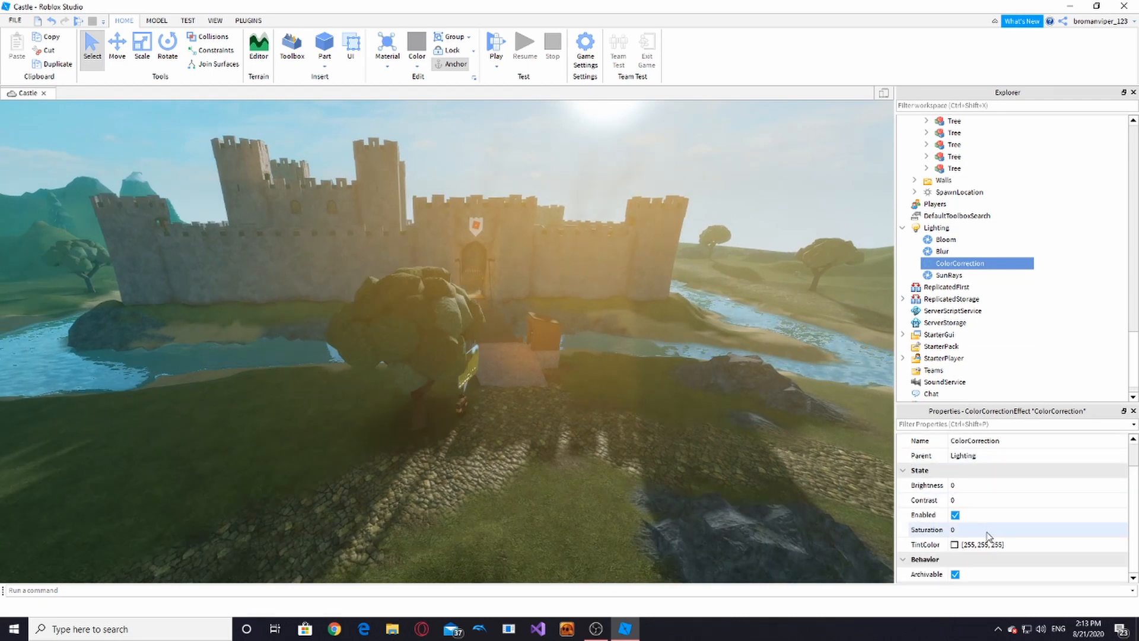
scroll(979, 536, up, 1)
scroll(974, 533, down, 1)
click(973, 534)
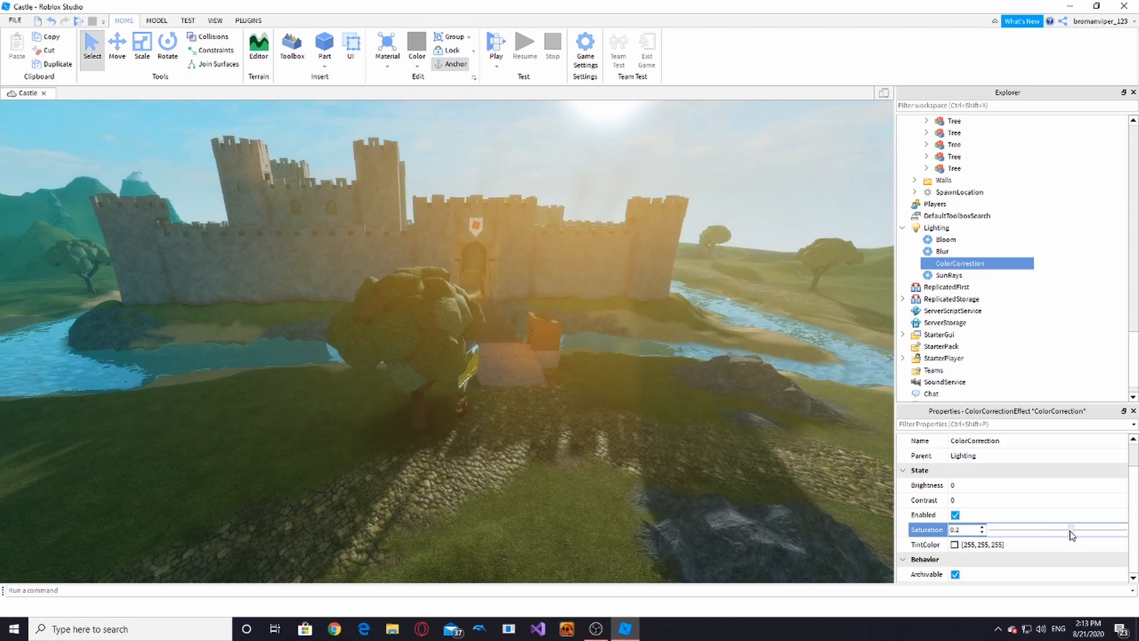
drag(1070, 530, 1126, 523)
right_drag(620, 452, 621, 458)
Step: Try reduced ColorCorrection Saturation values such as -0.2 and -0.1 on the hills
click(1037, 530)
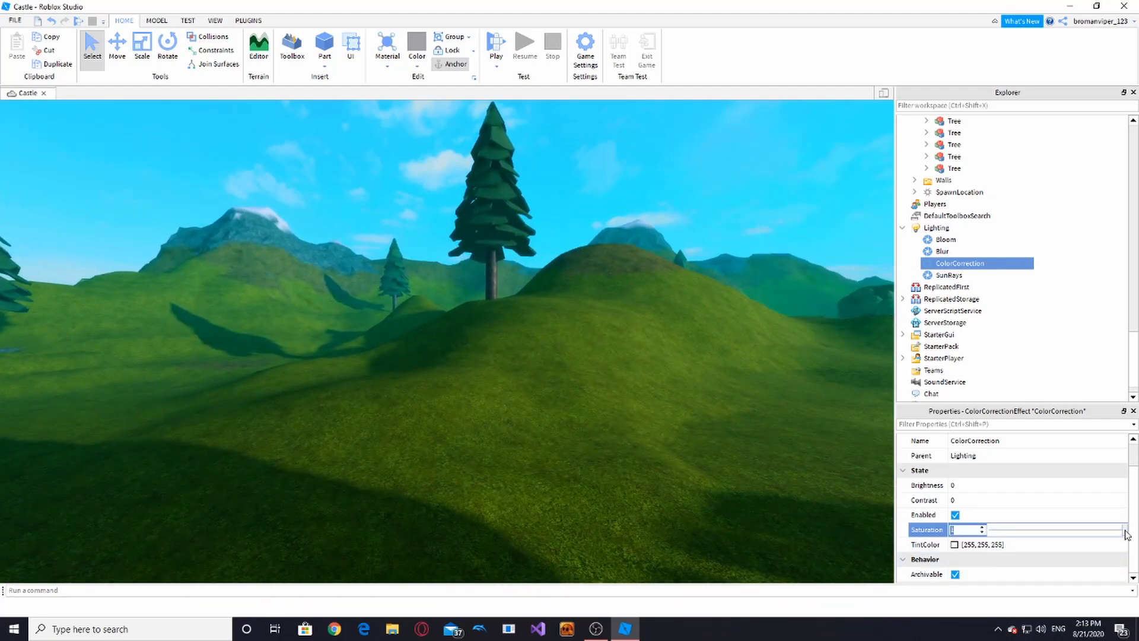
drag(1095, 535, 1078, 539)
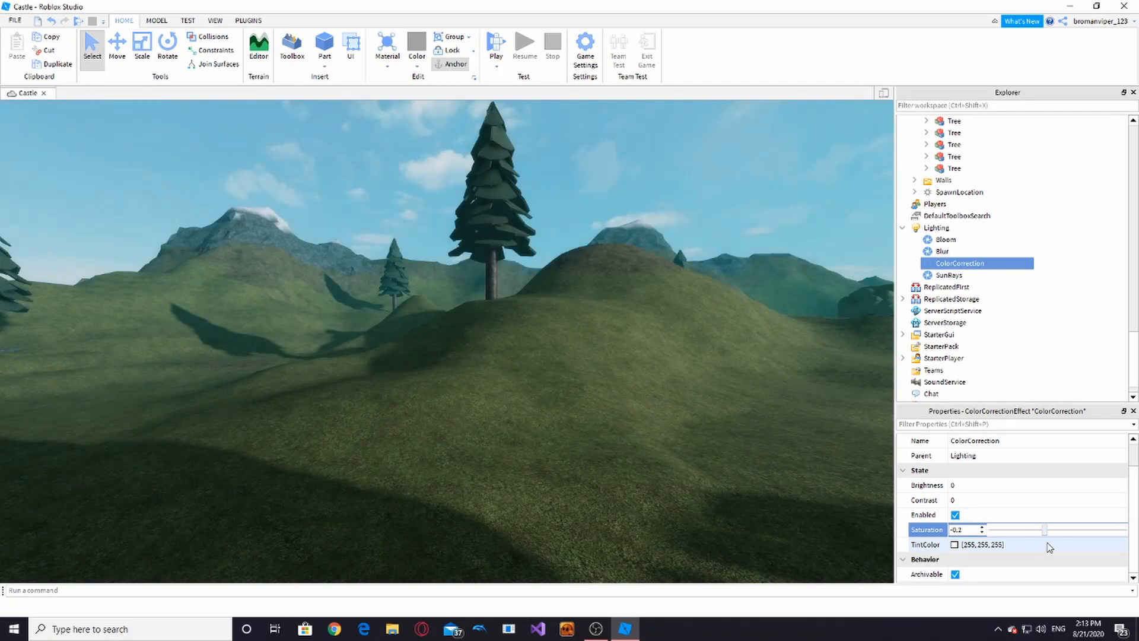
drag(1057, 543, 1138, 549)
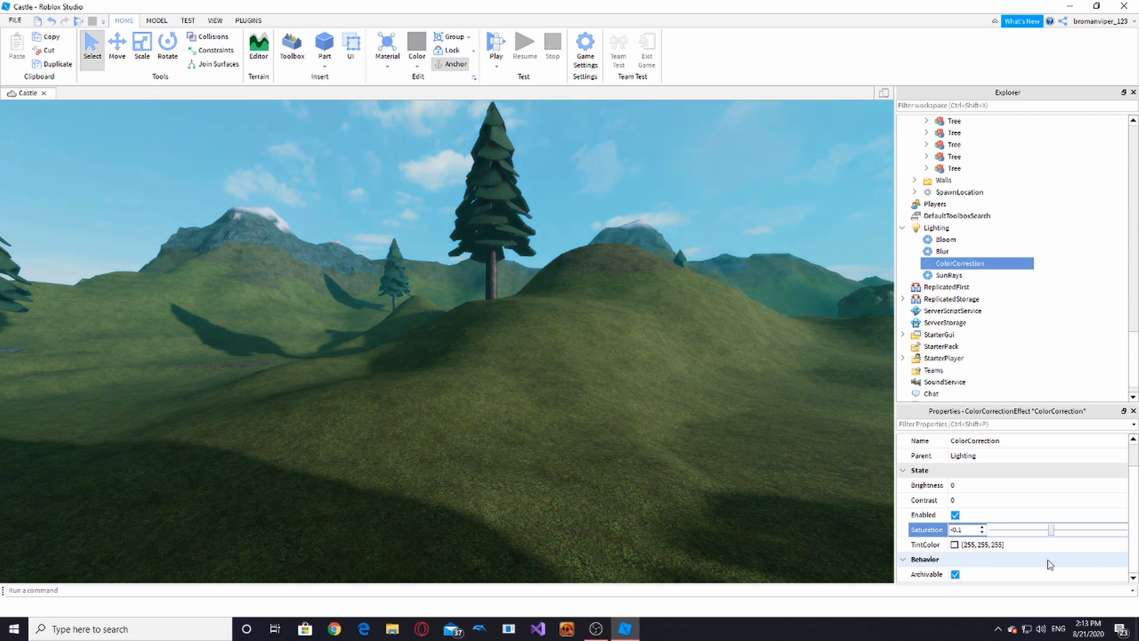
Step: Set the ColorCorrection effect's Saturation to 1 and view the castle gate, tree and path
drag(989, 529, 1137, 534)
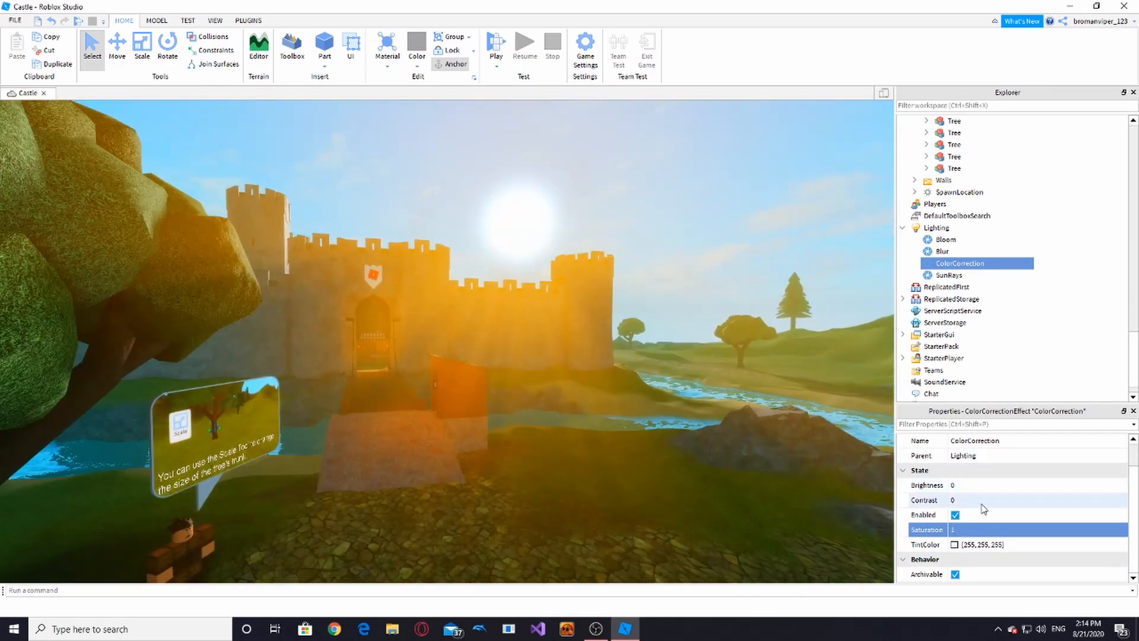
click(1012, 529)
drag(1121, 533, 1093, 546)
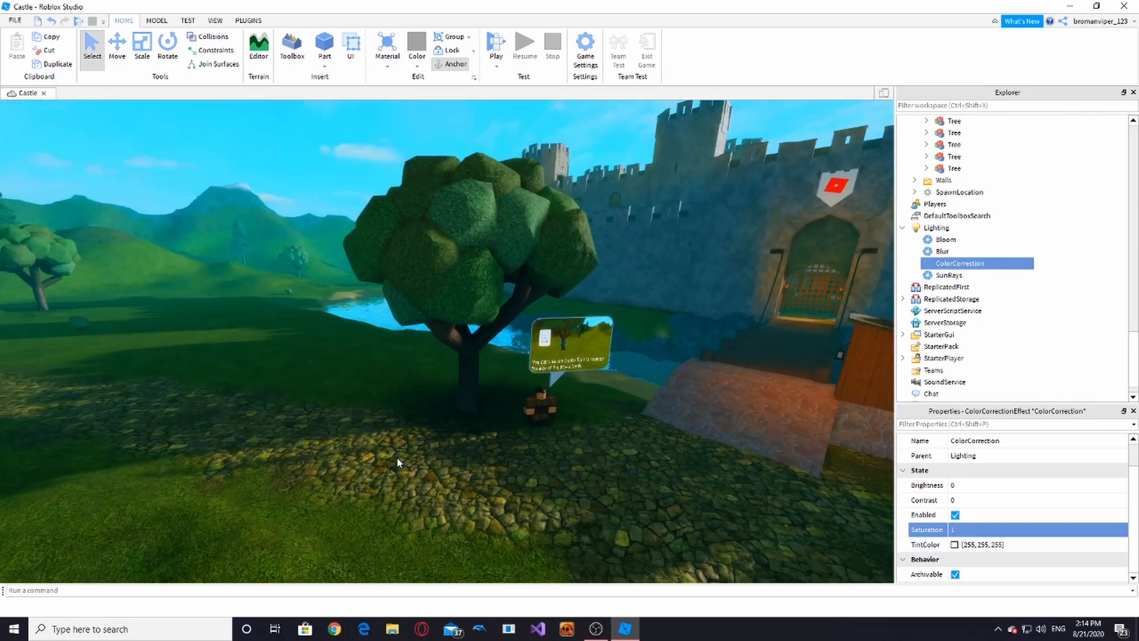
click(397, 457)
scroll(397, 457, down, 3)
right_drag(397, 457, 396, 451)
right_drag(491, 384, 492, 384)
key(a)
key(w)
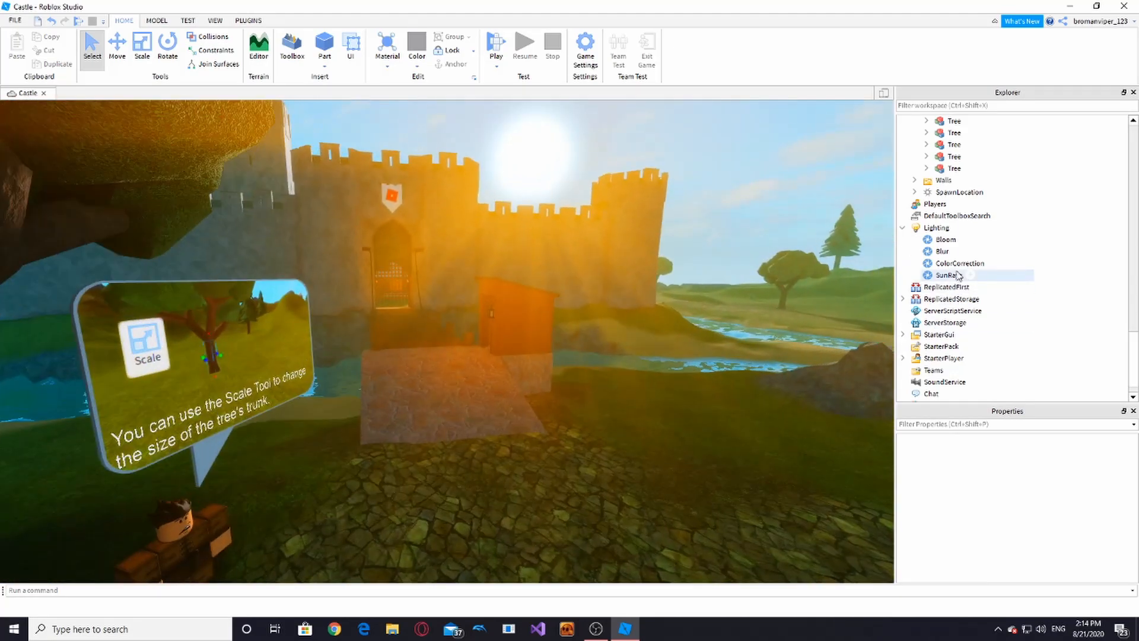
Step: Set the ColorCorrection effect's Contrast to 0.1 and view the hills with the pine trees
click(959, 262)
click(1004, 529)
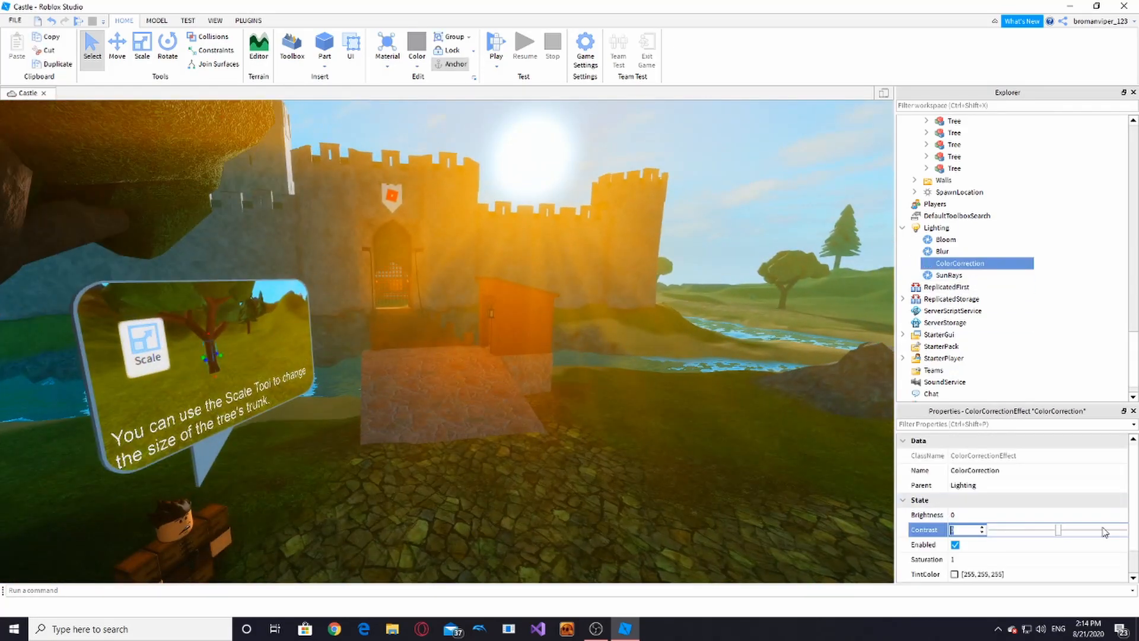
drag(1061, 532, 1066, 532)
right_drag(295, 407, 296, 407)
key(w)
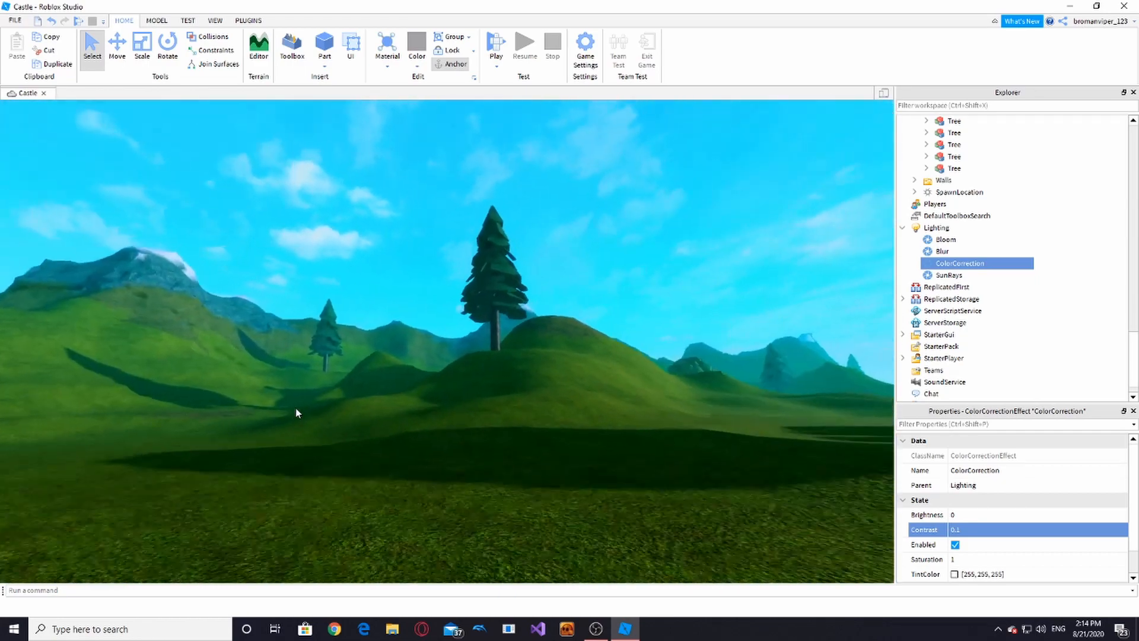
Step: Raise the ColorCorrection effect's Contrast to 1 and view the whole castle landscape
click(1017, 533)
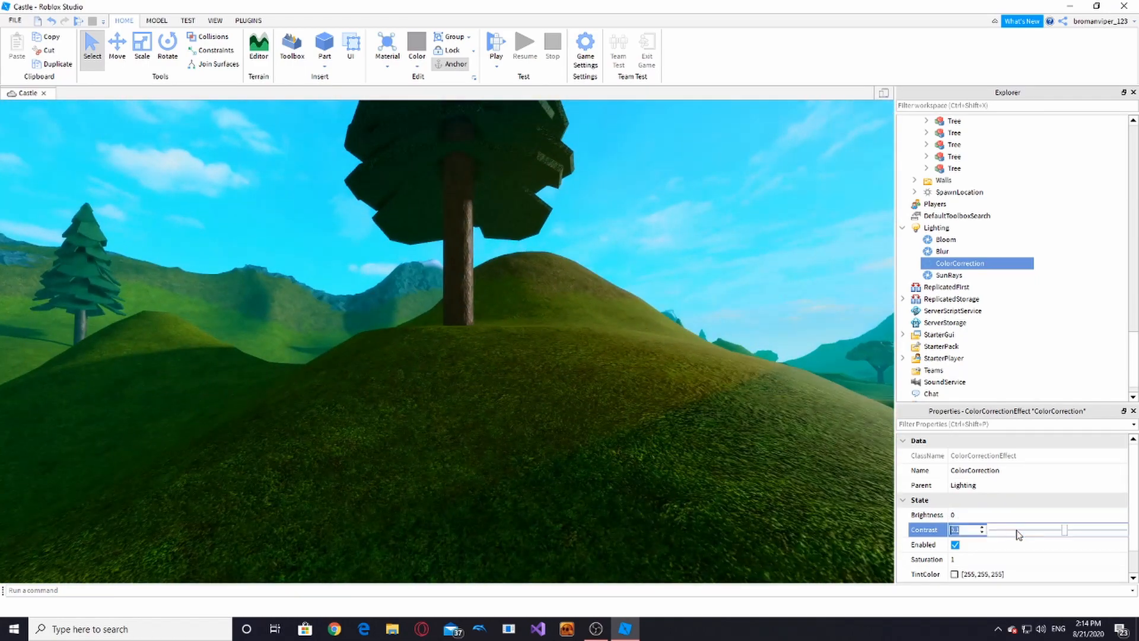
drag(1058, 534, 1137, 545)
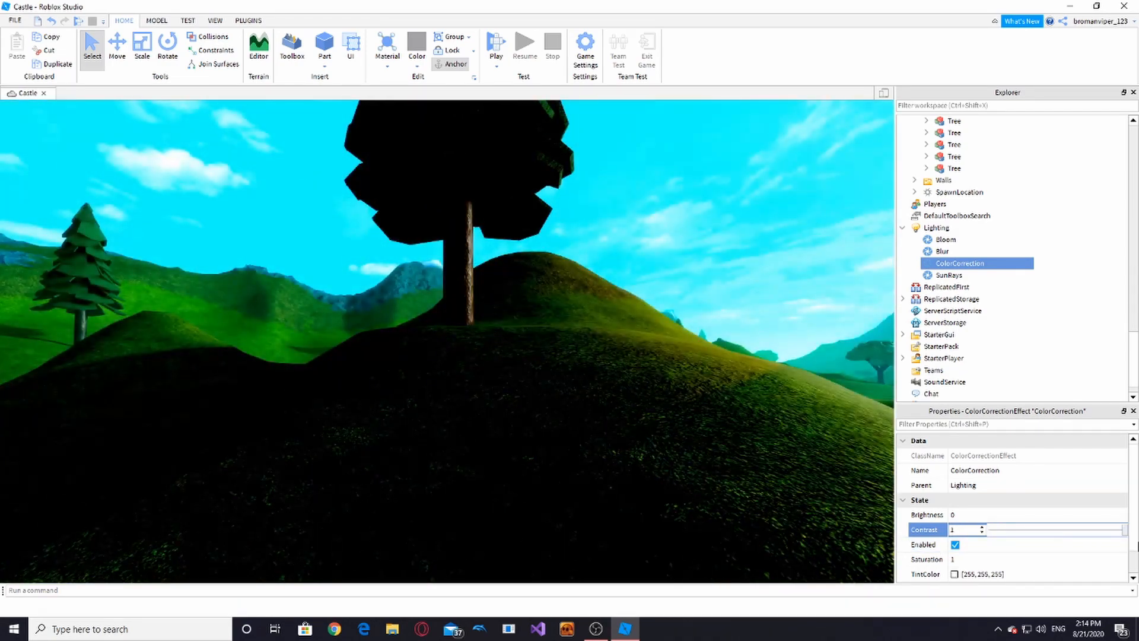
right_drag(677, 438, 676, 438)
key(s)
key(d)
key(w)
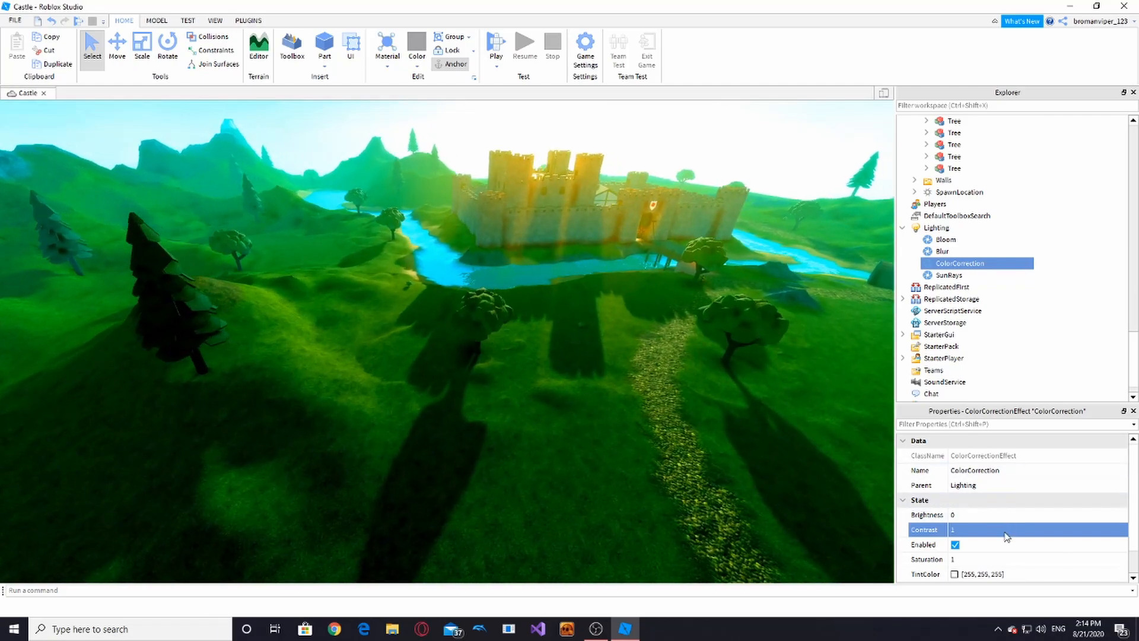
Step: Lower the ColorCorrection effect's Contrast to 0 and move in closer to the castle
click(1006, 533)
drag(1126, 532, 1060, 545)
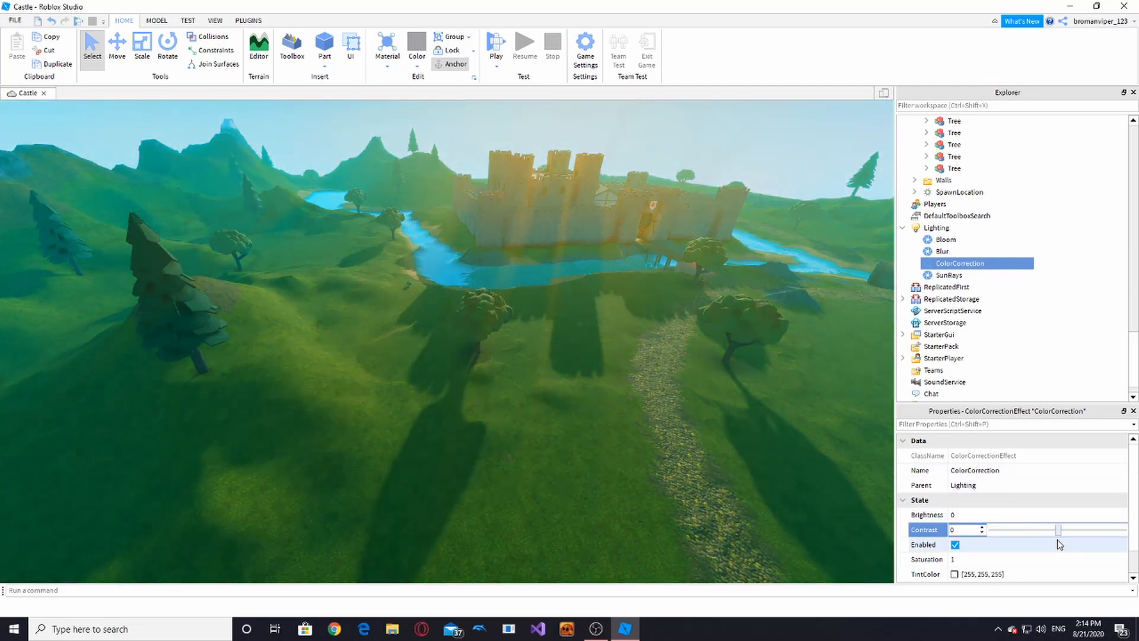
right_drag(407, 363, 984, 548)
key(w)
key(d)
Step: Set the ColorCorrection effect's Contrast to 0.1 and check the light around the tree and castle wall
click(1008, 531)
drag(1060, 534, 1068, 542)
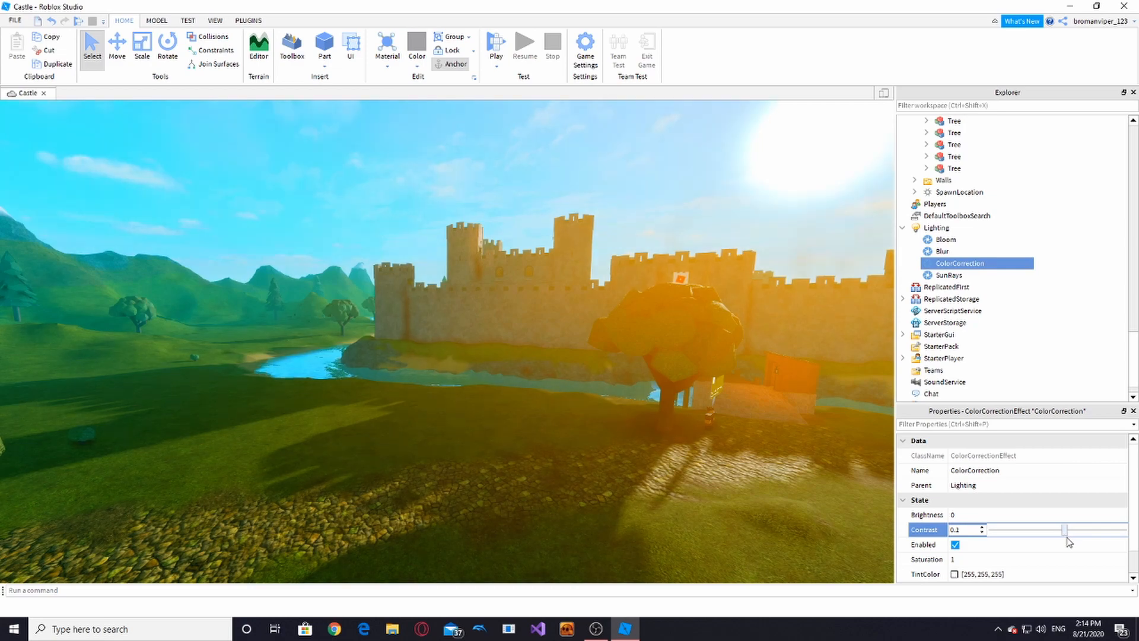
click(676, 477)
right_drag(676, 477, 673, 473)
key(w)
key(w)
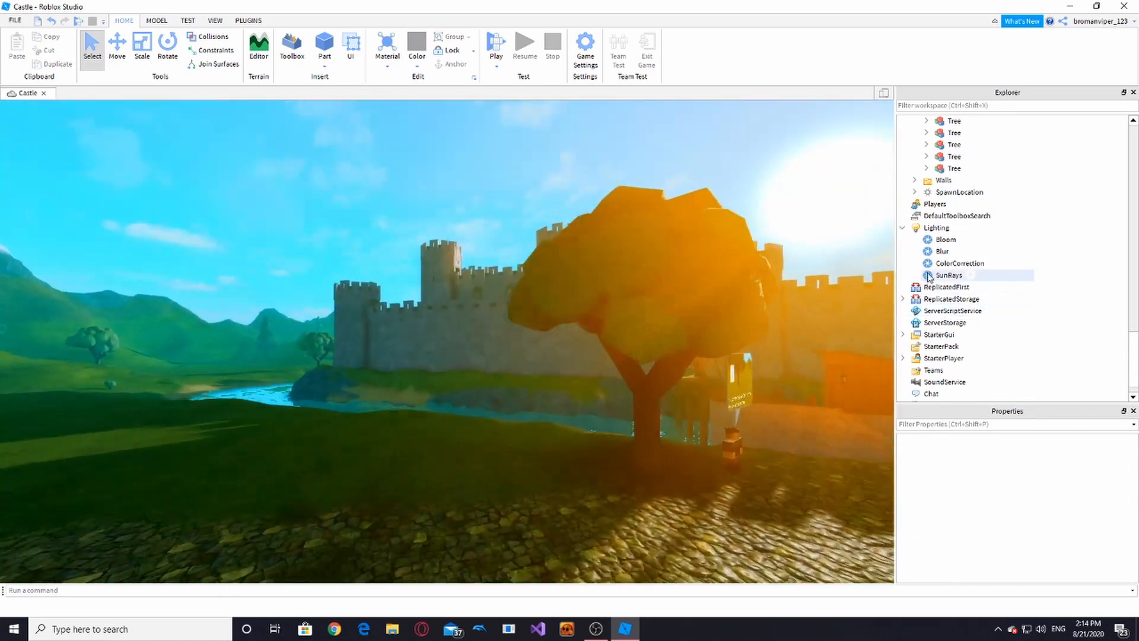
Step: Set the ColorCorrection effect's TintColor to purple (159, 74, 255)
click(931, 263)
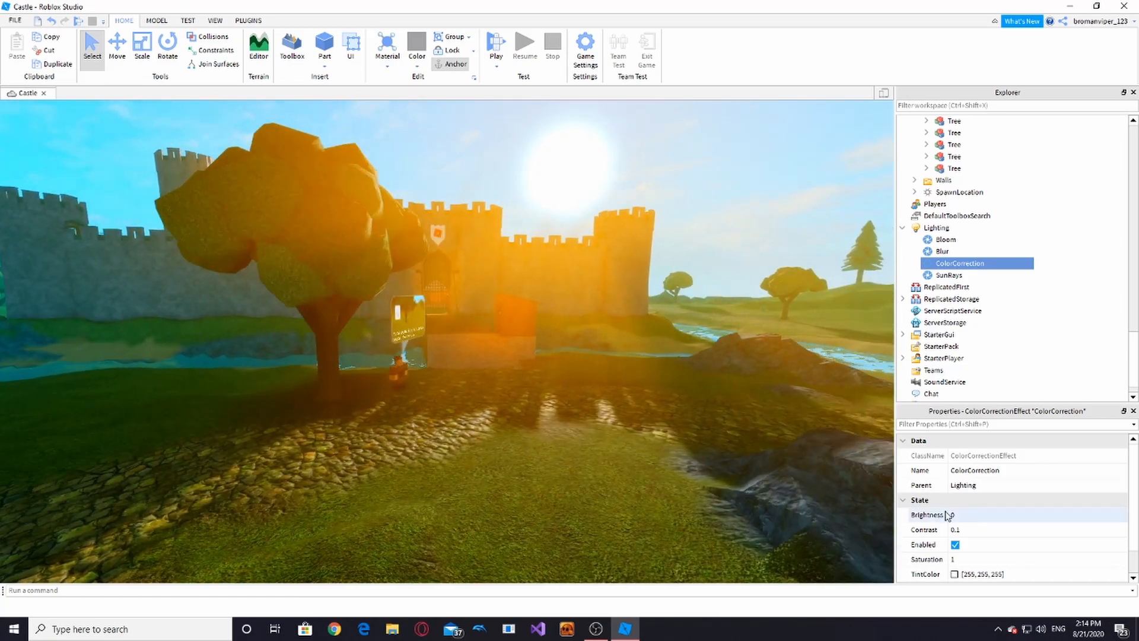
scroll(959, 545, down, 1)
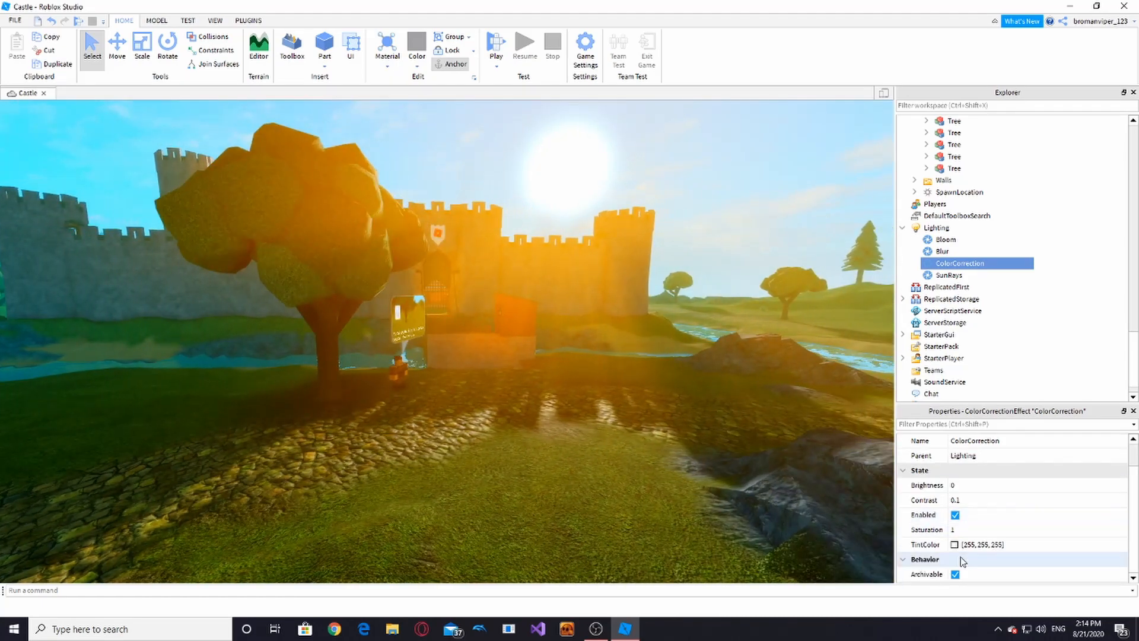
click(955, 544)
drag(635, 296, 591, 243)
click(646, 419)
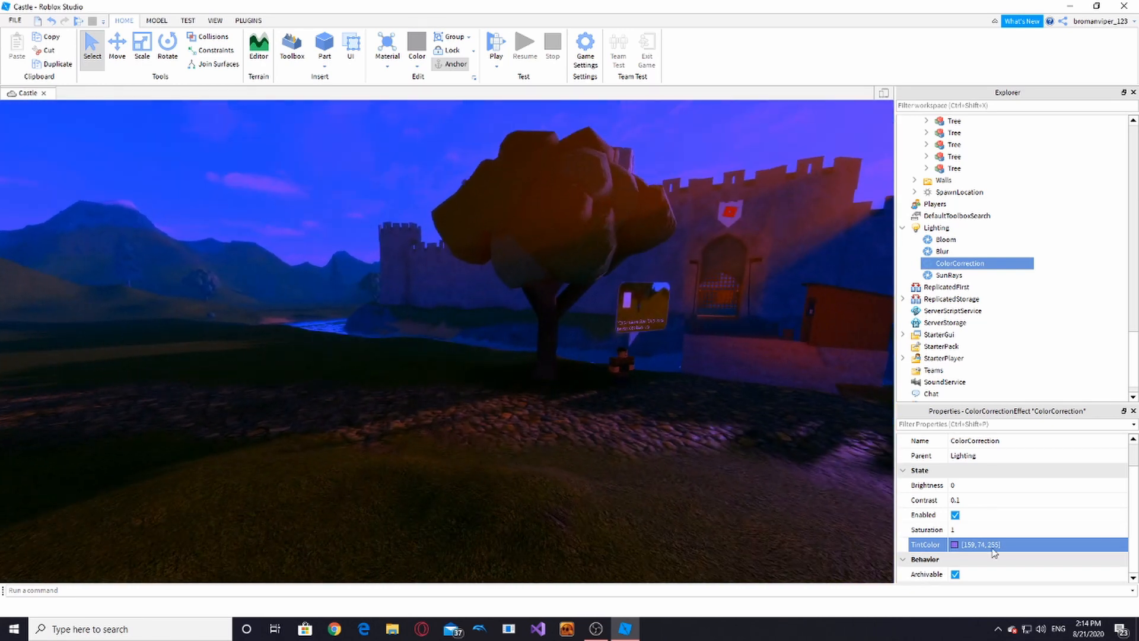
Step: Change the ColorCorrection effect's TintColor to pure red (255, 0, 0)
click(955, 544)
click(676, 326)
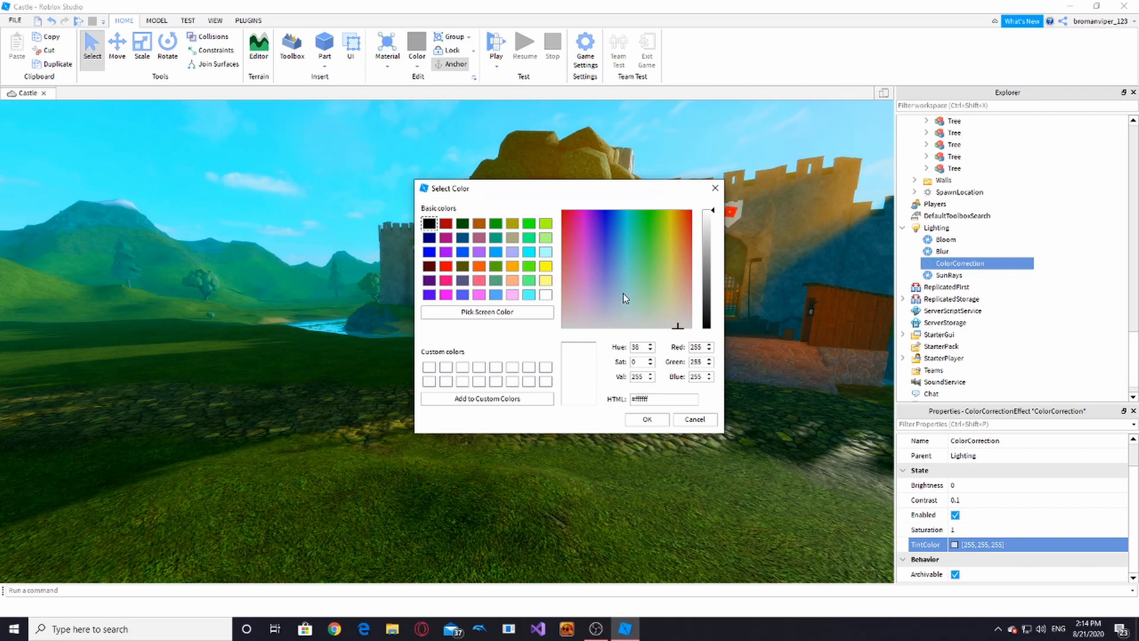
drag(682, 283, 705, 209)
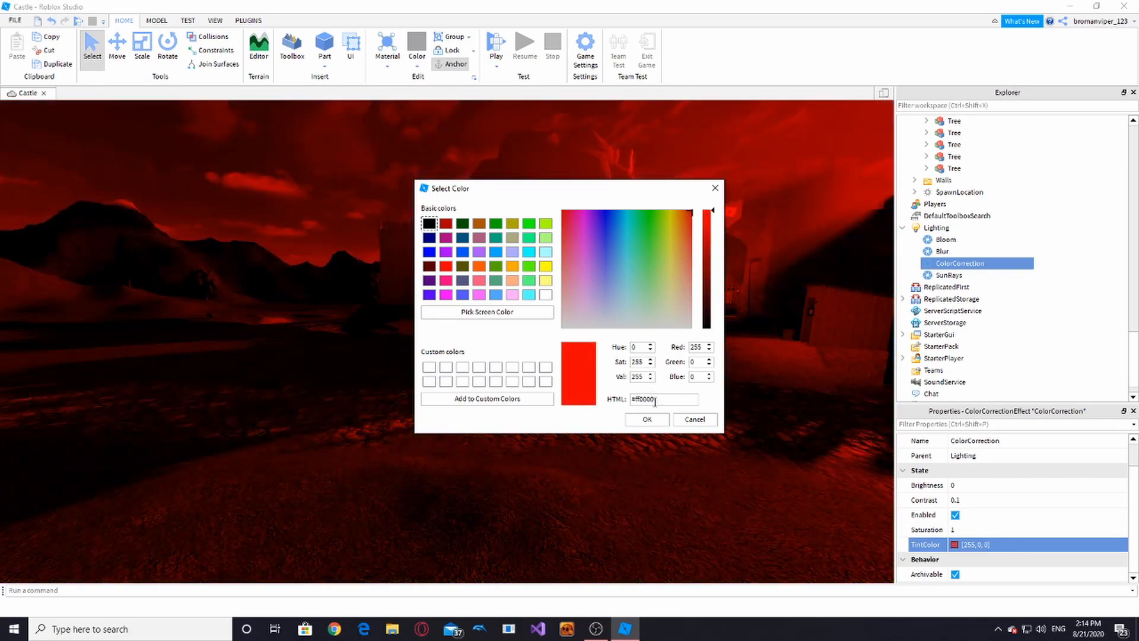
click(647, 417)
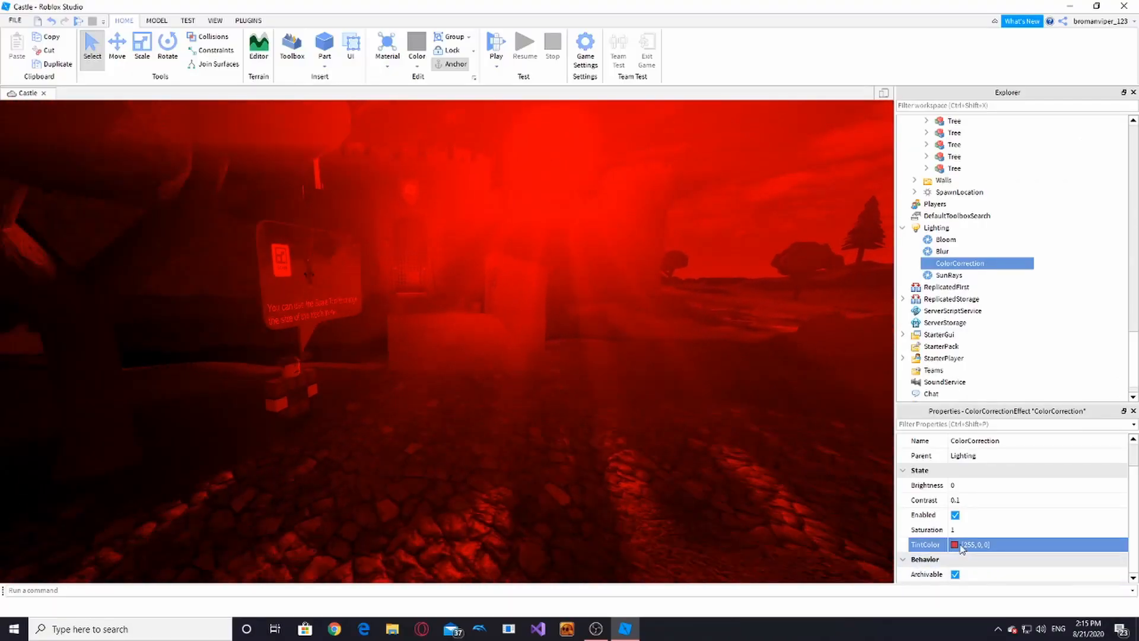
Step: Change the ColorCorrection effect's TintColor to pale yellow (254, 255, 193)
click(954, 543)
click(652, 266)
drag(651, 266, 648, 305)
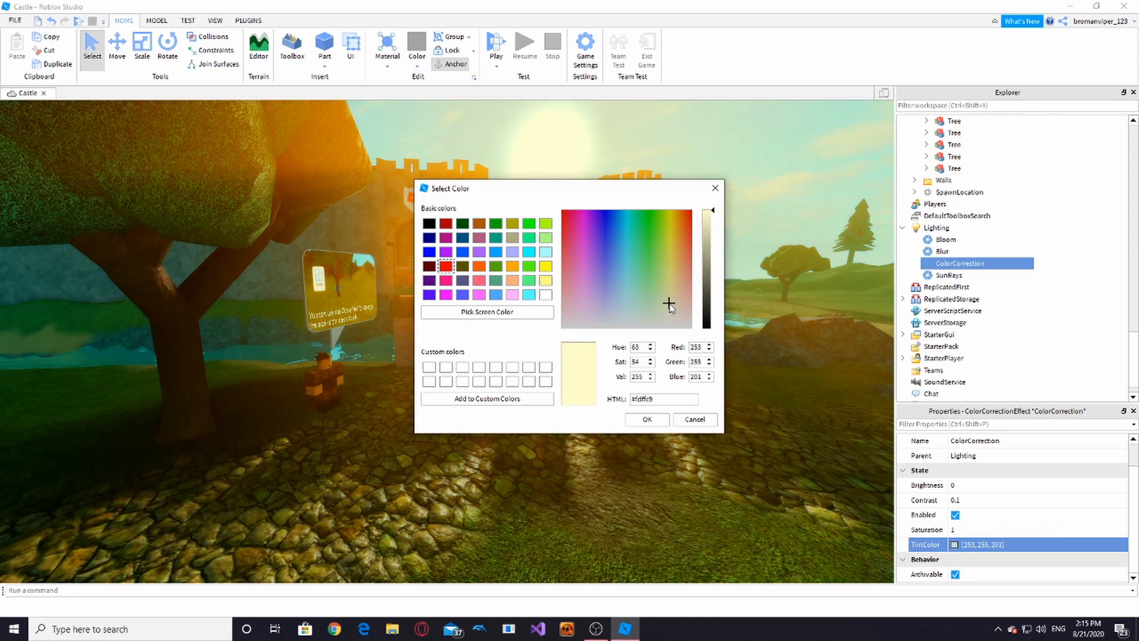
click(647, 419)
right_drag(653, 418, 651, 416)
key(w)
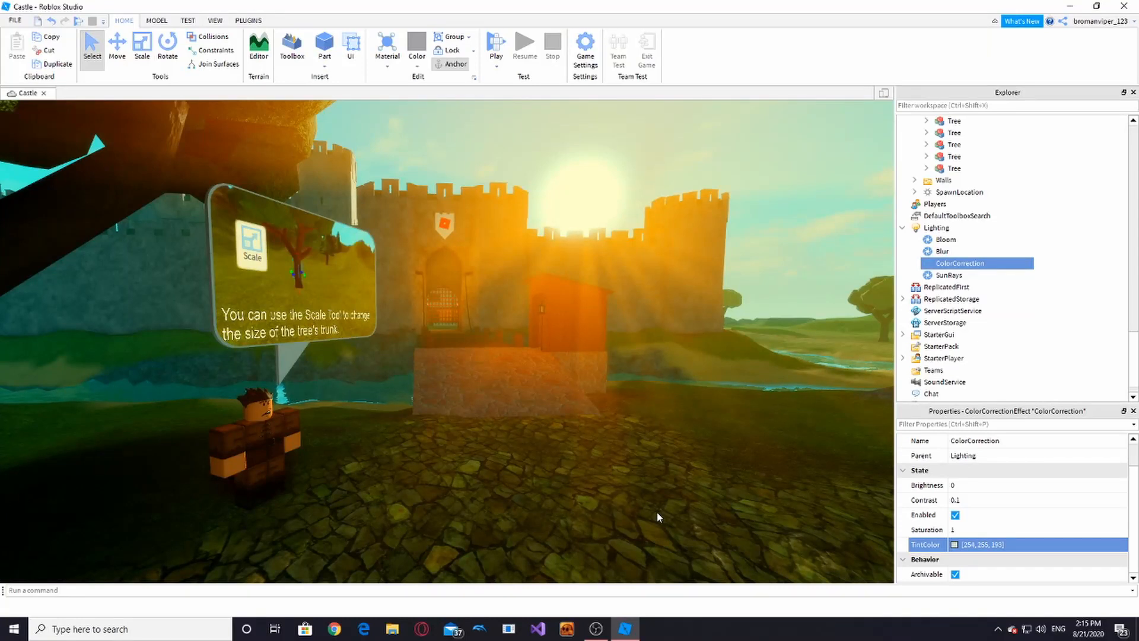
Step: Turn the ColorCorrection effect off and back on to compare the castle scene with and without it
click(955, 514)
mouse_move(576, 464)
right_down()
mouse_move(564, 466)
mouse_move(577, 463)
right_up()
scroll(577, 464, down, 6)
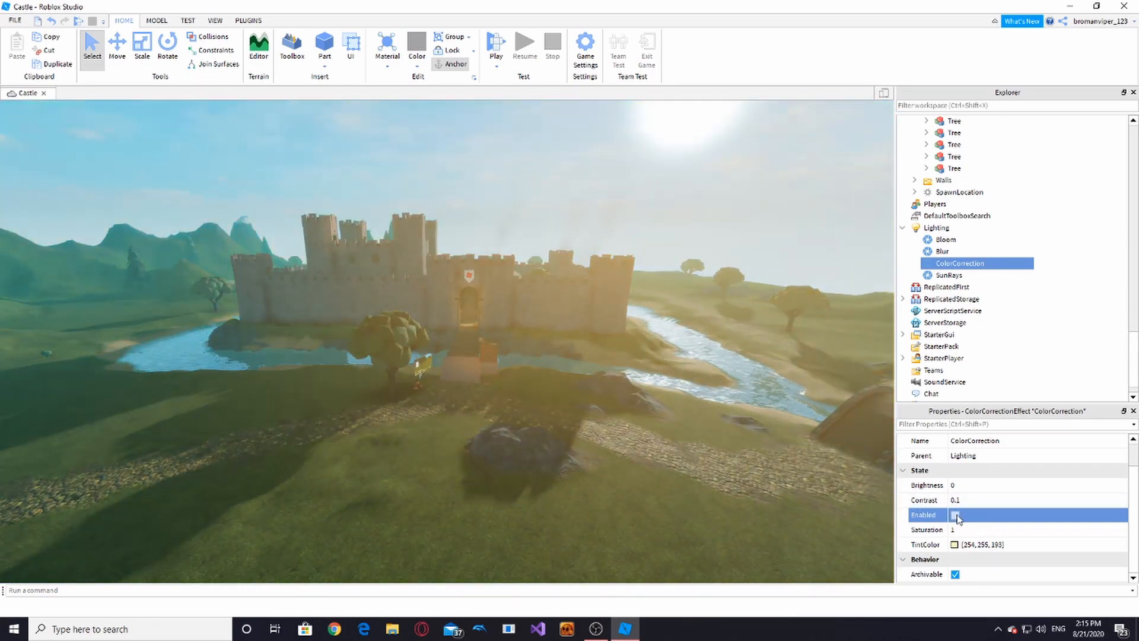
scroll(468, 415, up, 7)
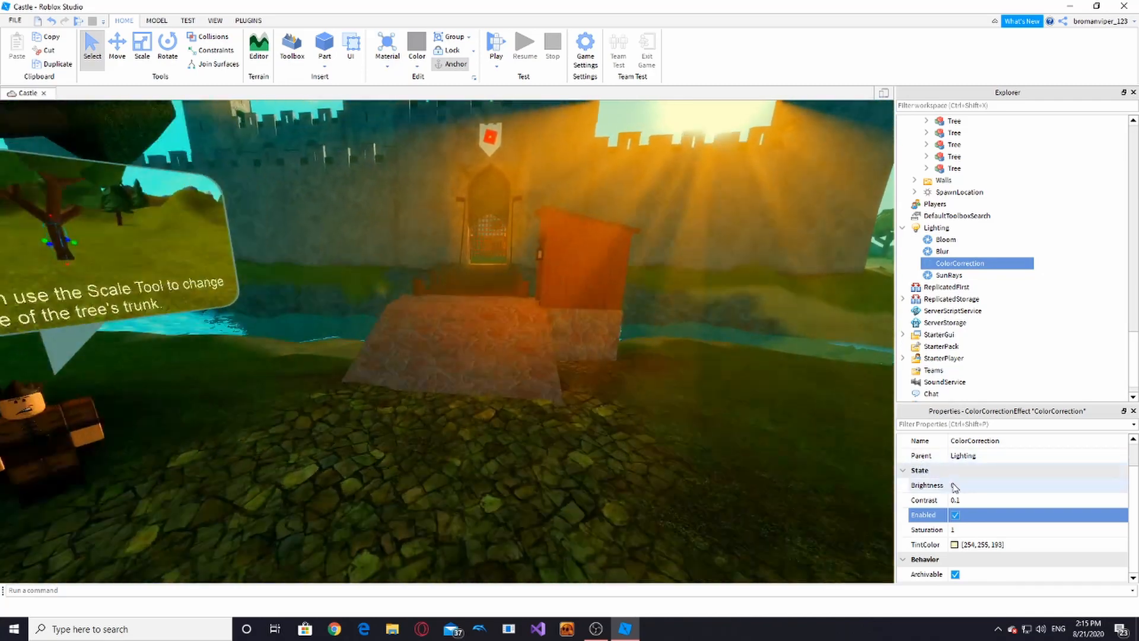
Step: Try the ColorCorrection effect's Brightness at 0.3 and at -0.1
click(955, 485)
drag(1061, 490, 1083, 491)
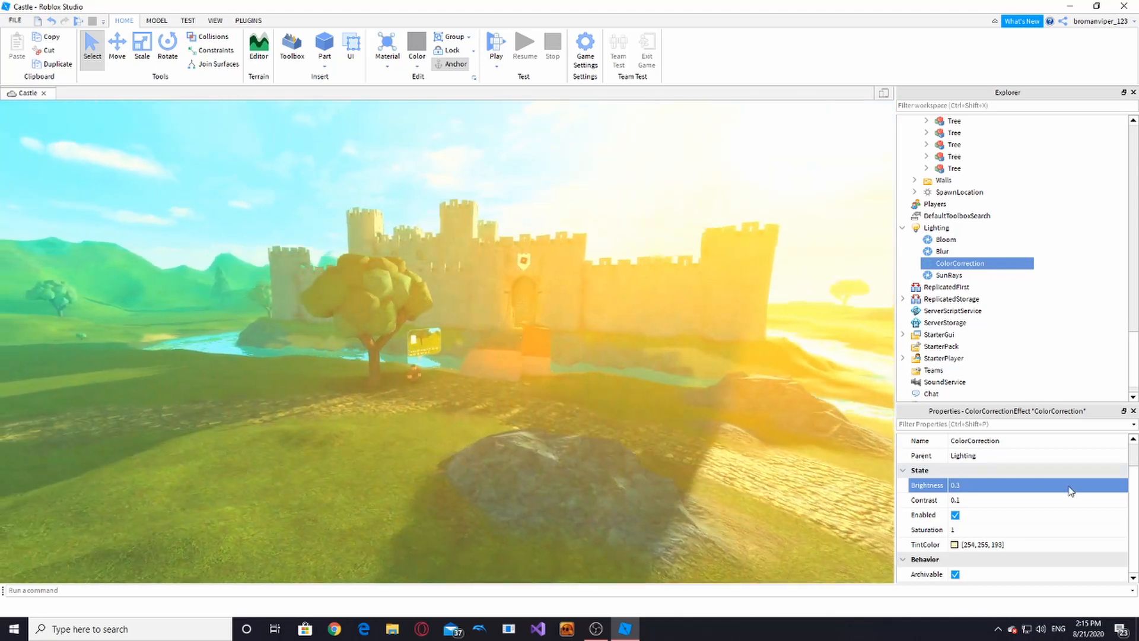
click(1078, 488)
drag(1079, 488, 1062, 497)
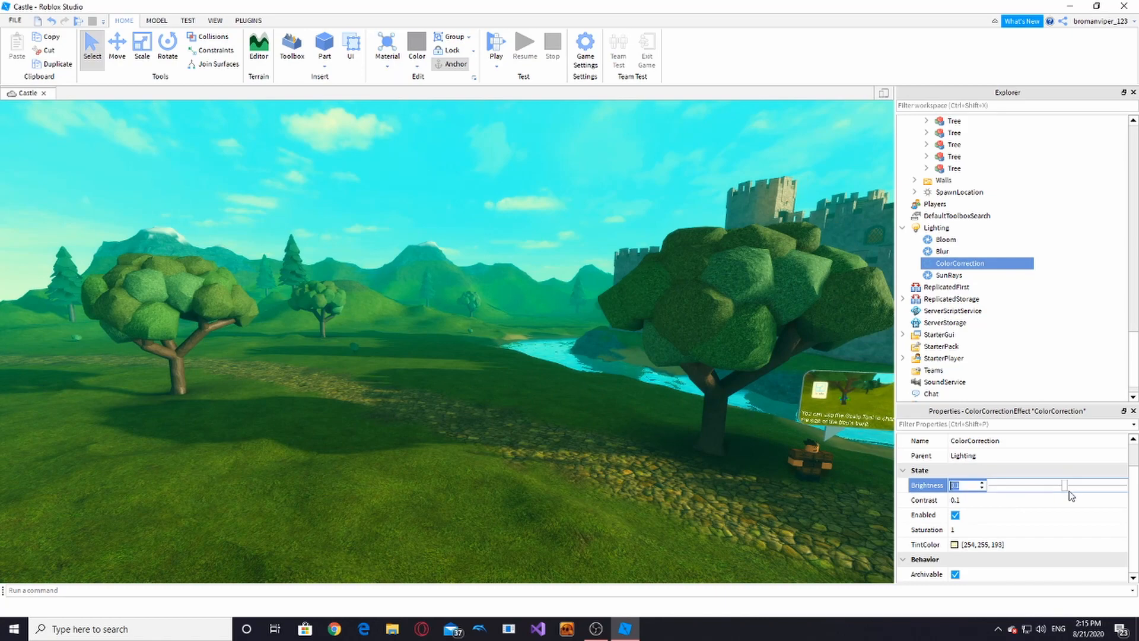
drag(1064, 494, 1047, 495)
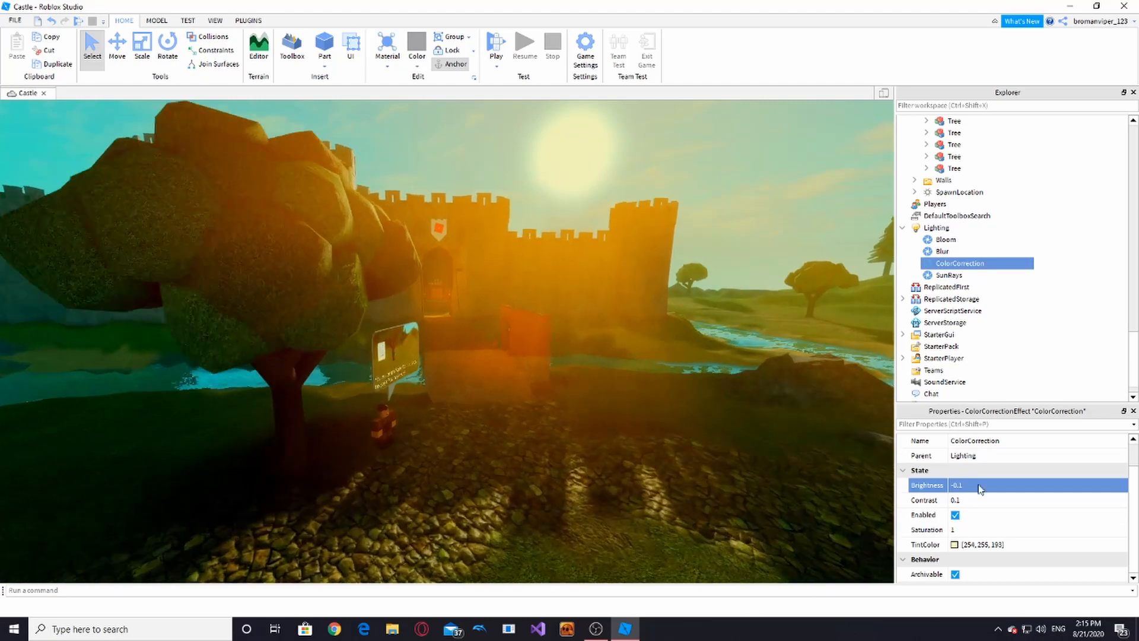
Step: Set the ColorCorrection effect's Brightness to 0.1
click(979, 485)
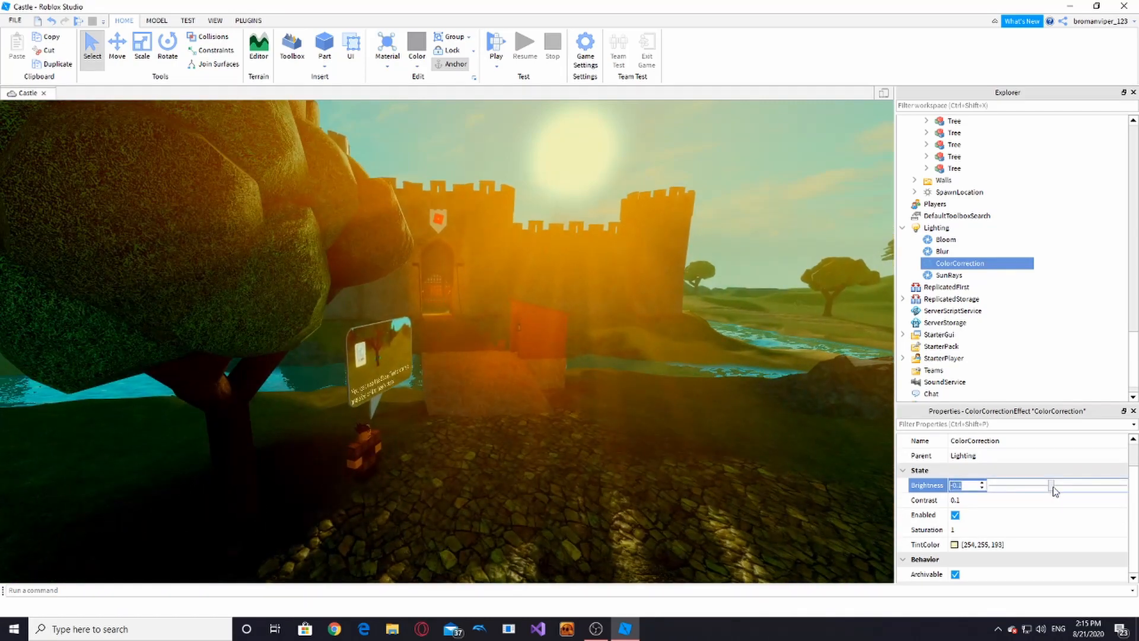
drag(1053, 488, 1065, 492)
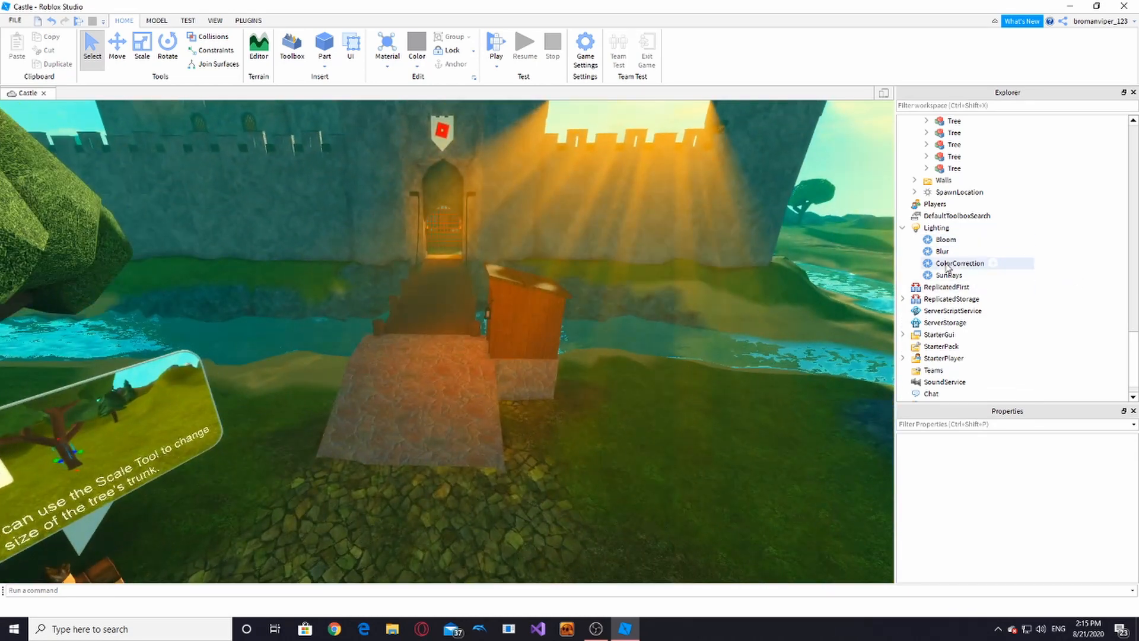
click(955, 264)
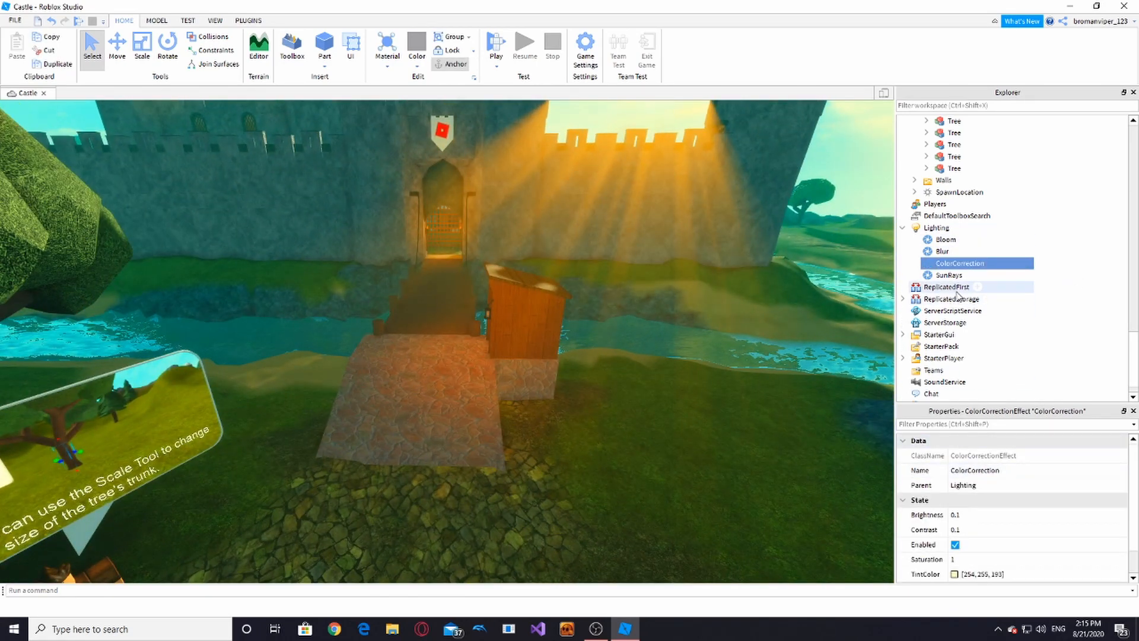
Step: Add a DepthOfFieldEffect to Lighting
click(957, 228)
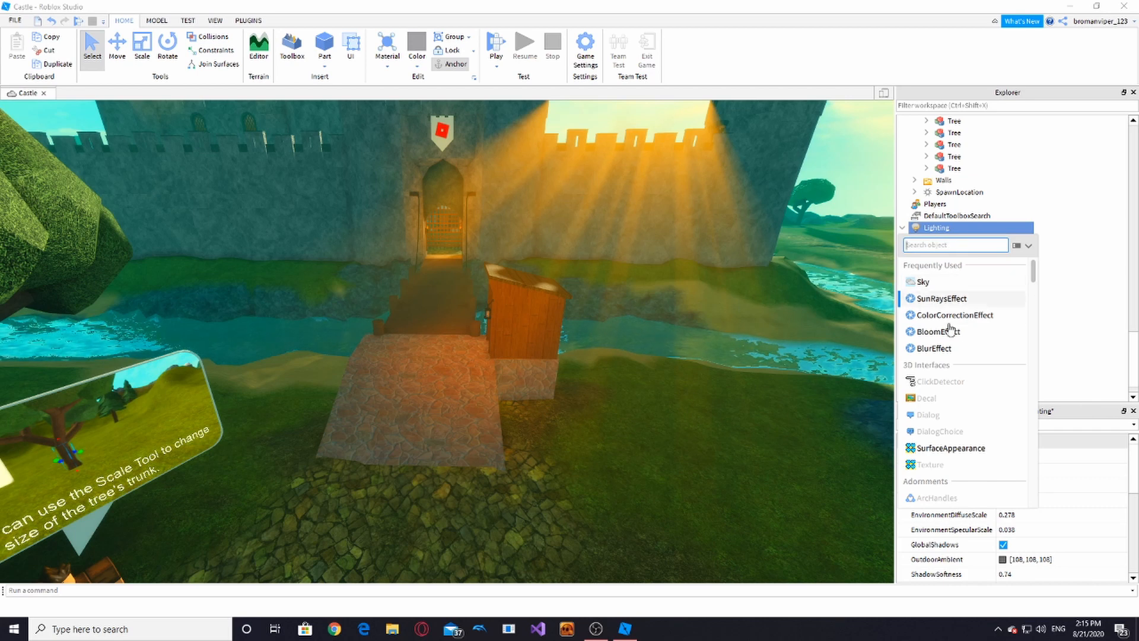
scroll(1034, 327, down, 5)
drag(1035, 307, 1030, 464)
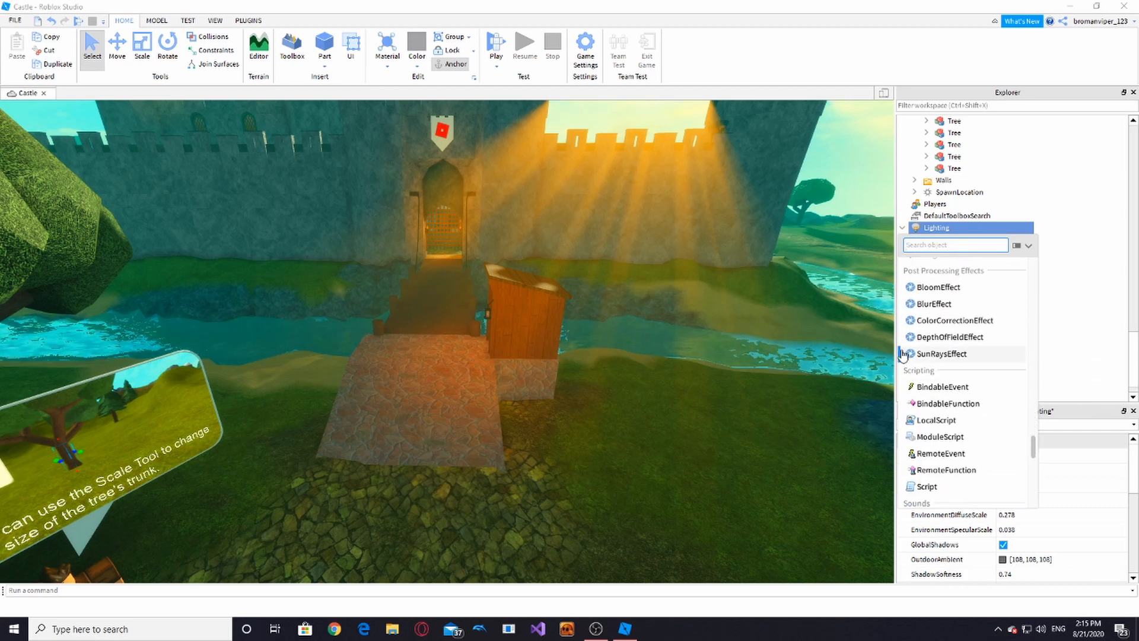
click(954, 343)
right_drag(733, 357, 742, 359)
key(s)
key(d)
key(d)
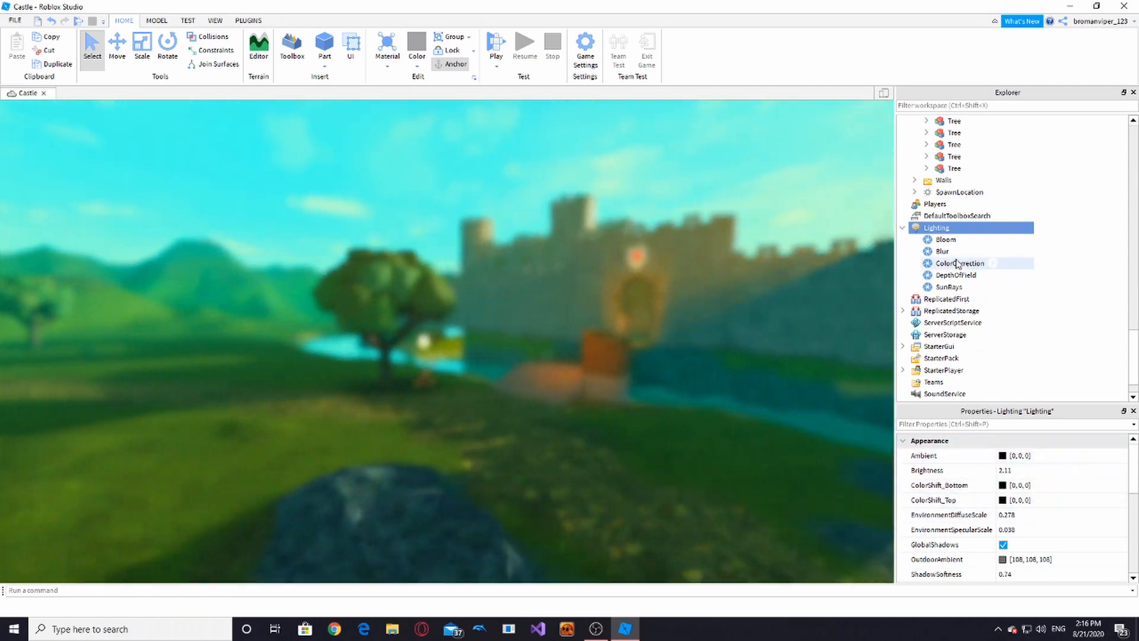
Step: Set the DepthOfField effect's InFocusRadius to 50 and its FarIntensity to 0.13
click(953, 277)
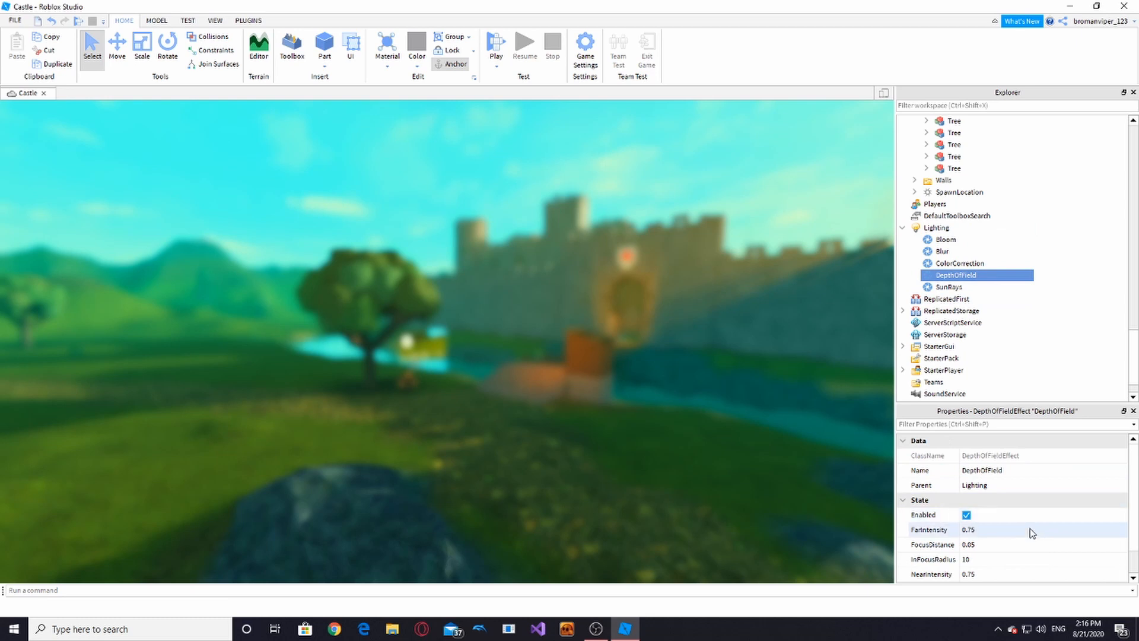
scroll(1031, 533, down, 1)
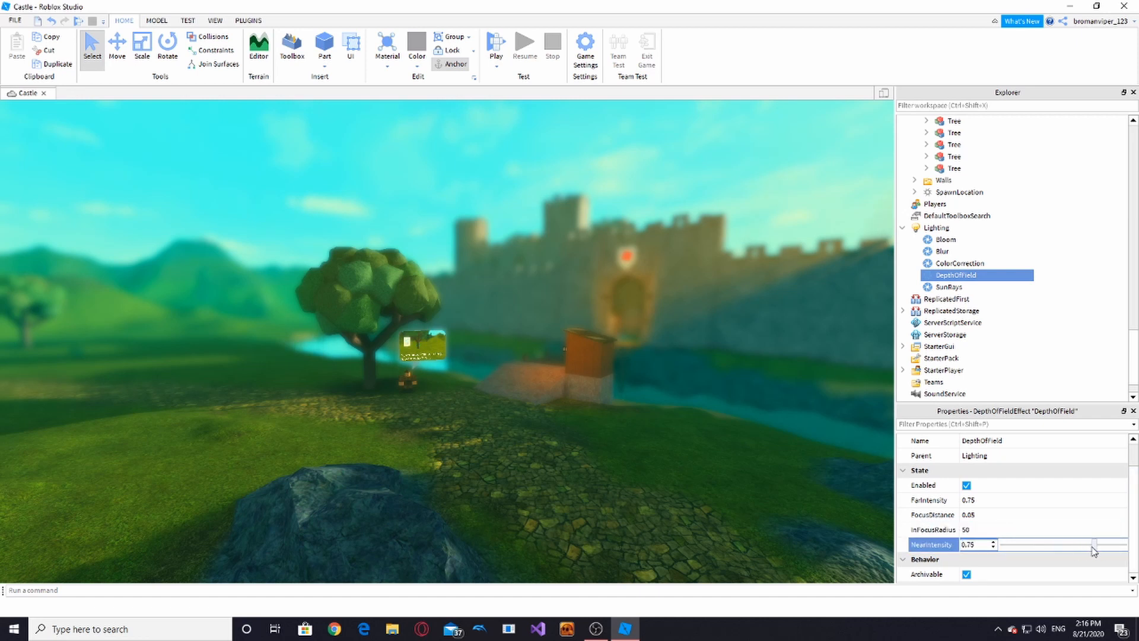
click(1021, 504)
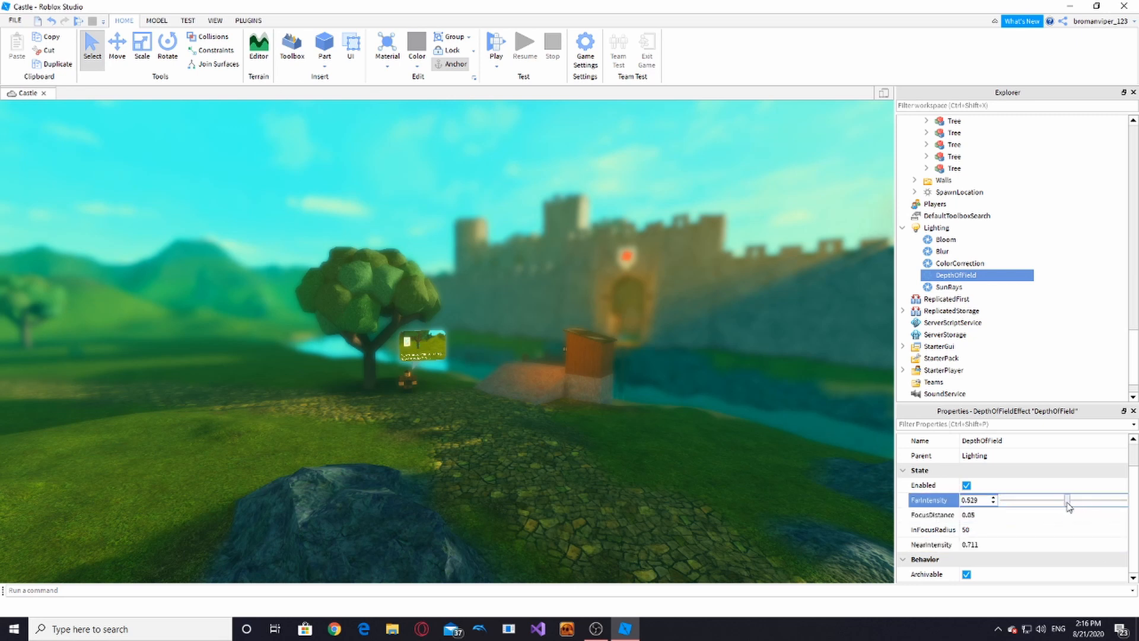
drag(1068, 505, 1010, 520)
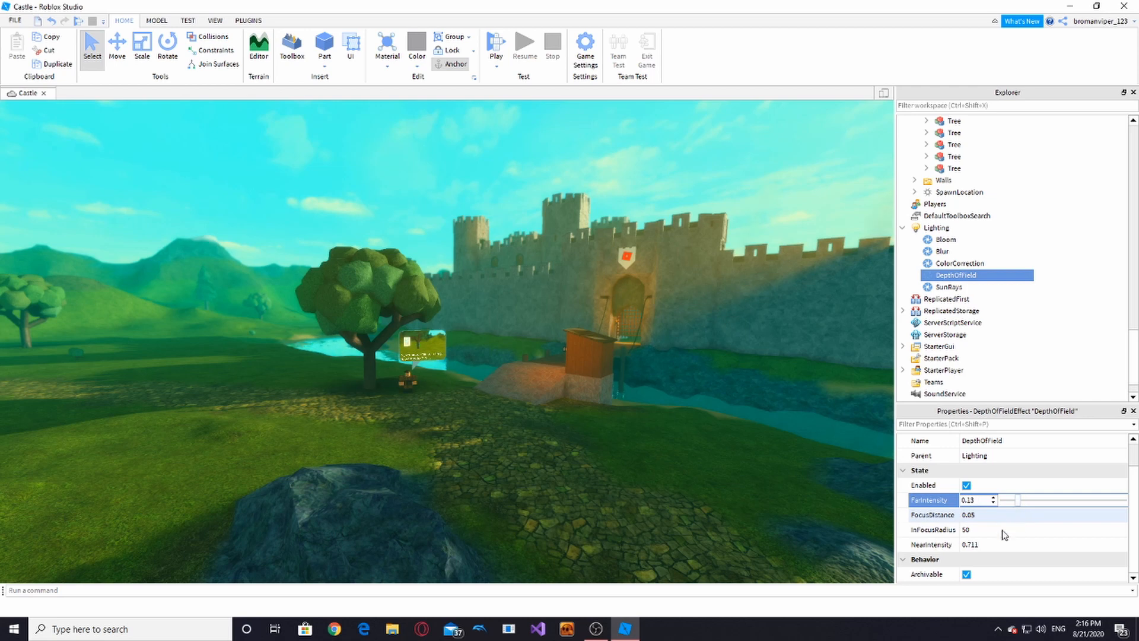
Step: Set the DepthOfField effect's NearIntensity to 0.678 and its FocusDistance to 43.26
click(1006, 545)
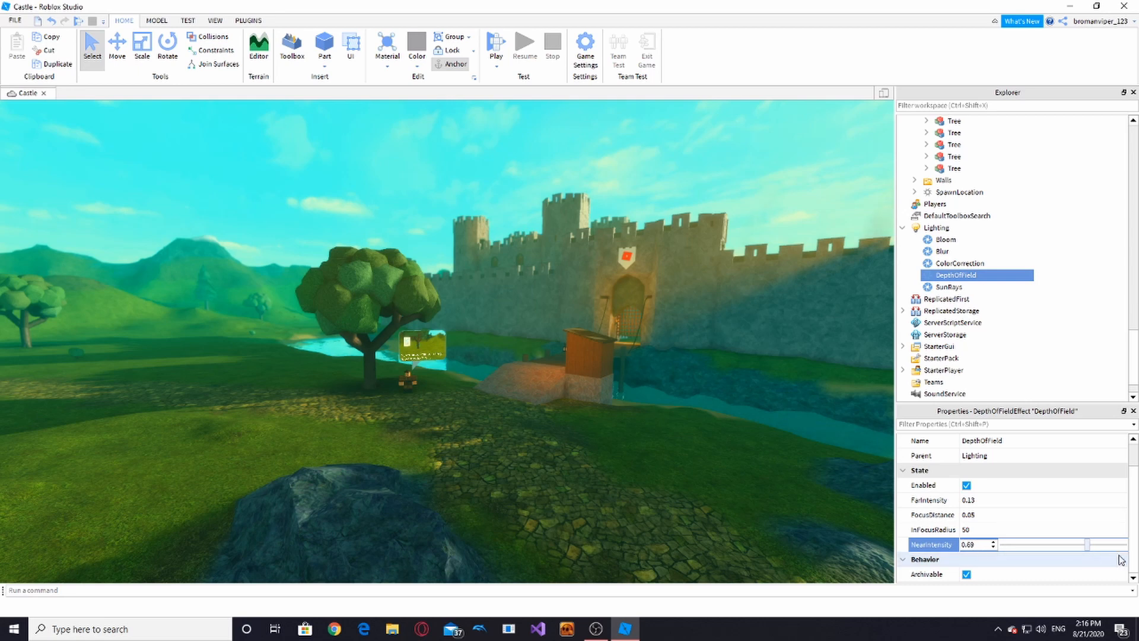
click(1017, 531)
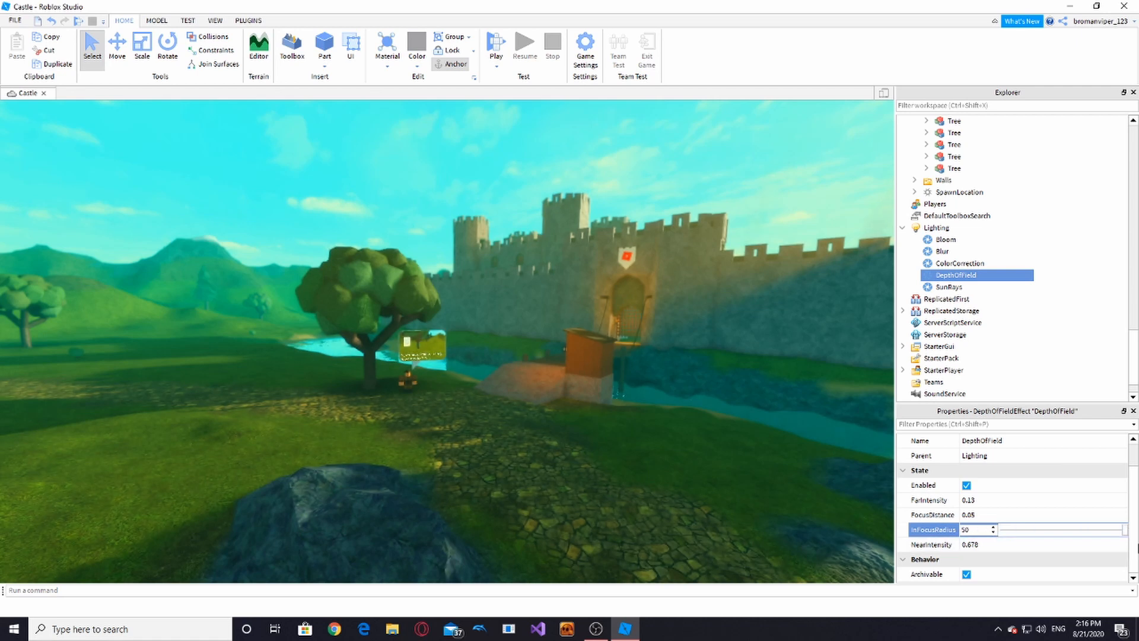
click(999, 515)
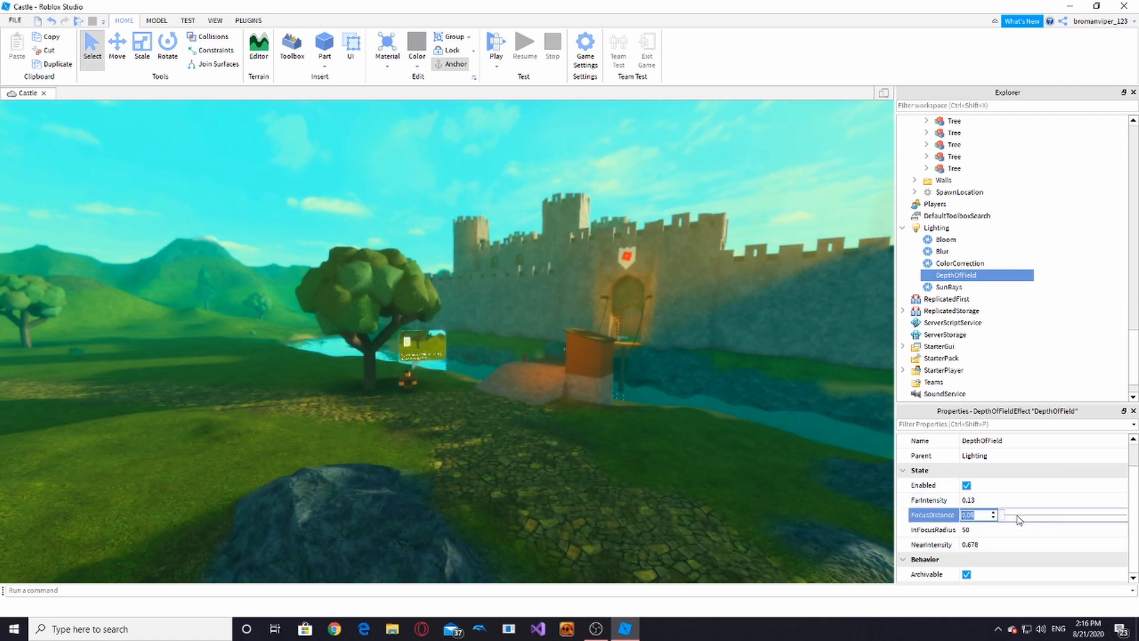
drag(1062, 528, 1084, 536)
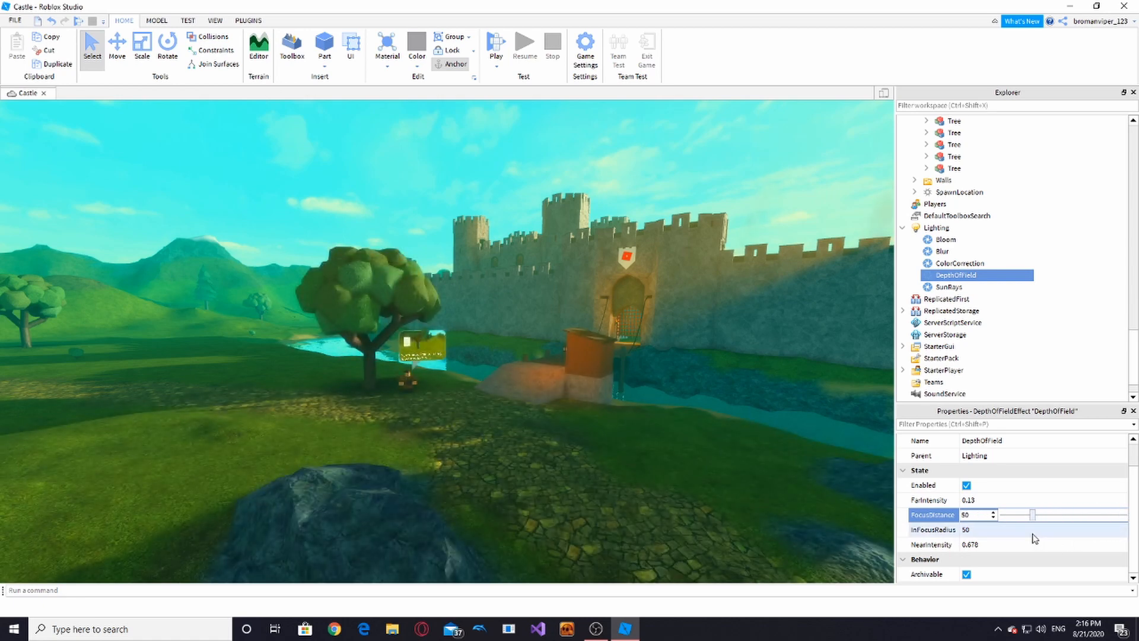
right_drag(639, 456, 638, 456)
key(d)
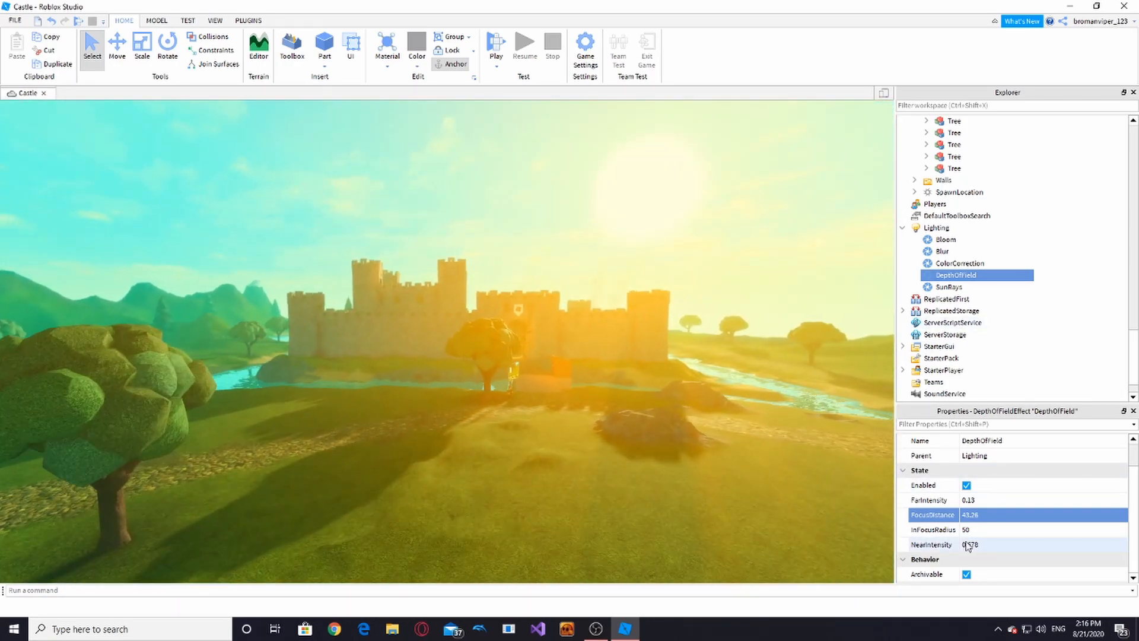
Step: Turn the DepthOfField effect off and back on to compare the blur around the trees and castle
click(966, 485)
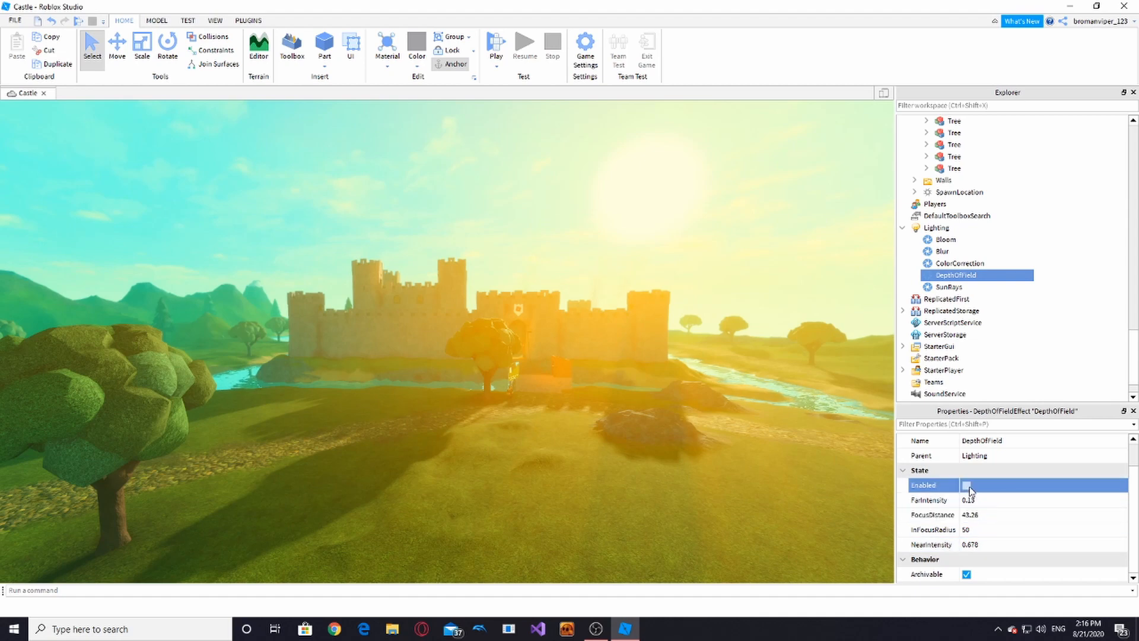
right_drag(522, 405, 513, 406)
scroll(514, 406, up, 6)
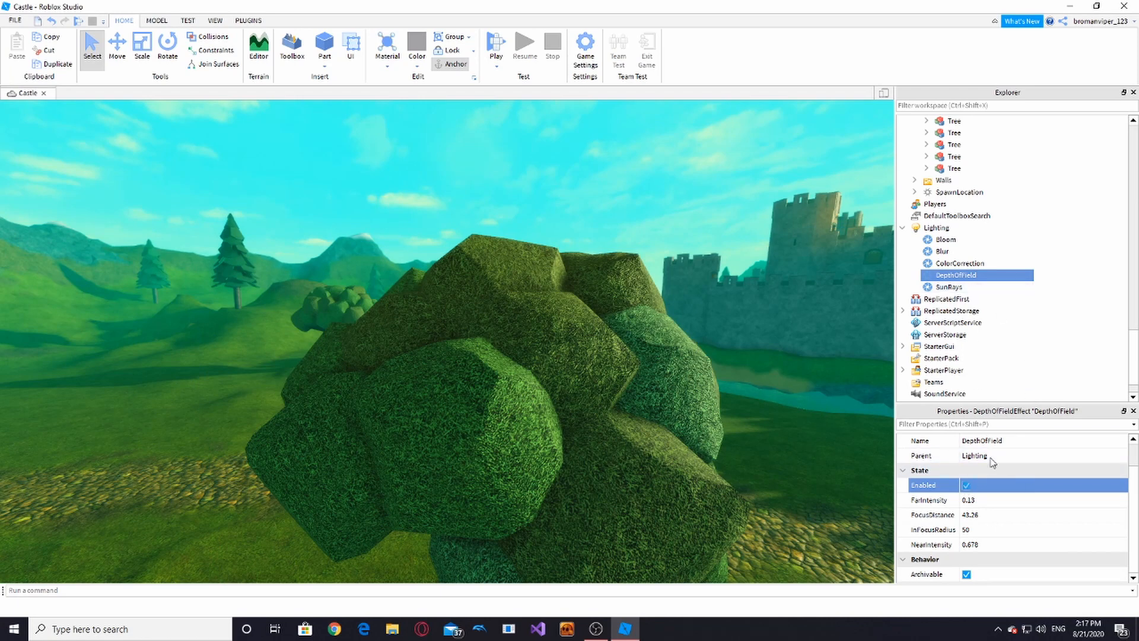
Step: Raise the DepthOfField effect's FarIntensity to 0.197, checking the blur around the tree and castle gate
click(984, 504)
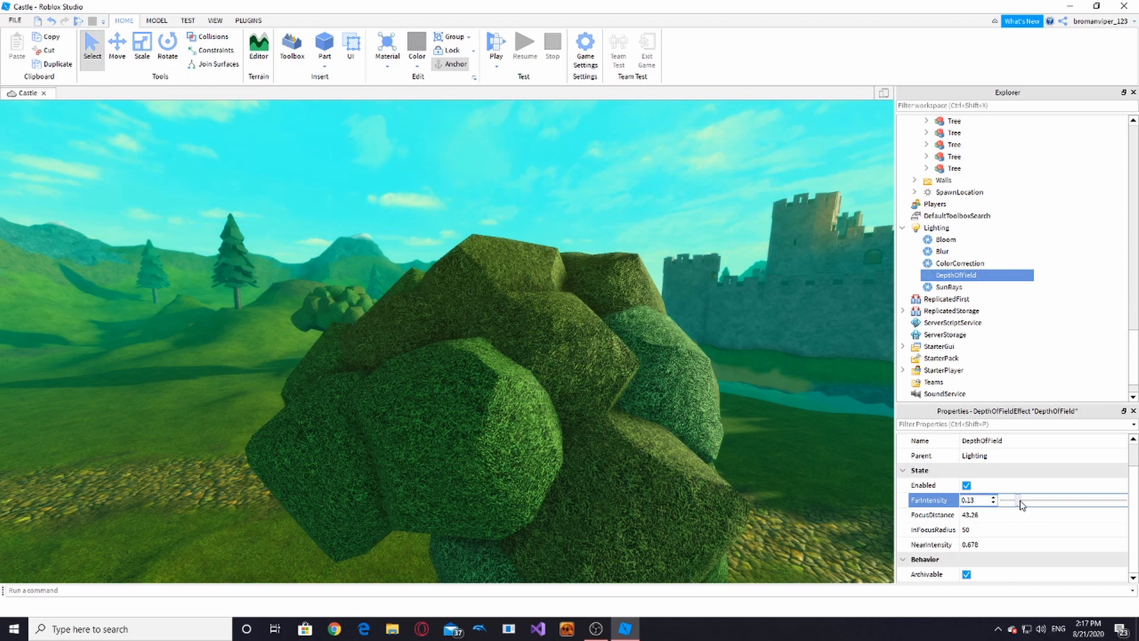
drag(1026, 505, 1038, 507)
mouse_move(572, 418)
right_down()
mouse_move(597, 421)
mouse_move(572, 417)
right_up()
key(w)
key(w)
key(s)
click(989, 502)
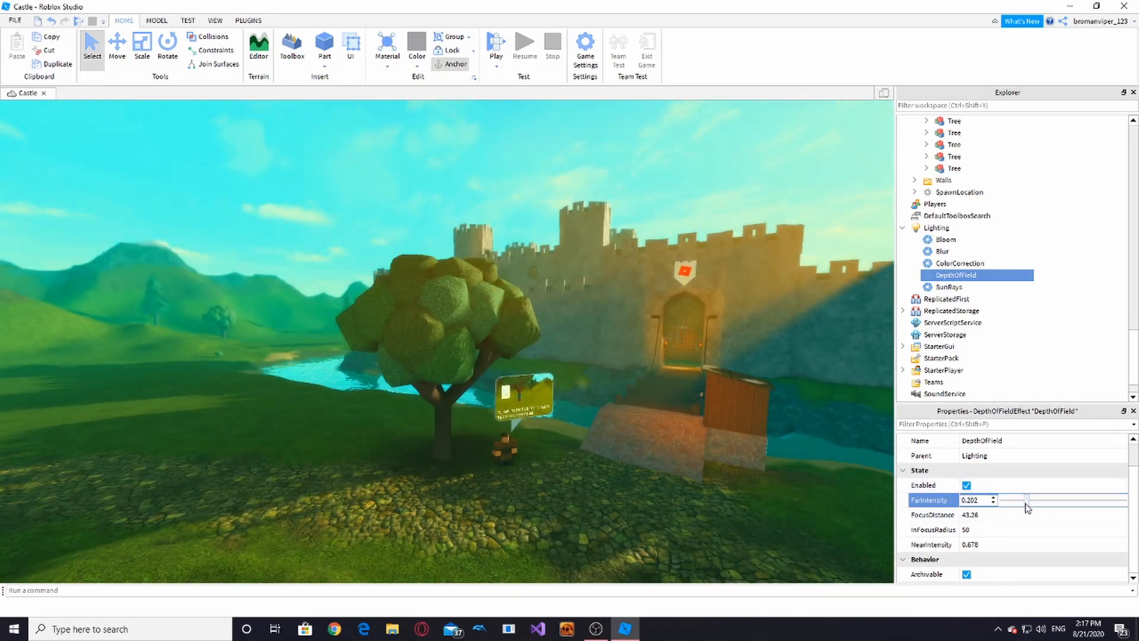
right_drag(490, 445, 490, 441)
key(a)
key(w)
scroll(984, 484, up, 1)
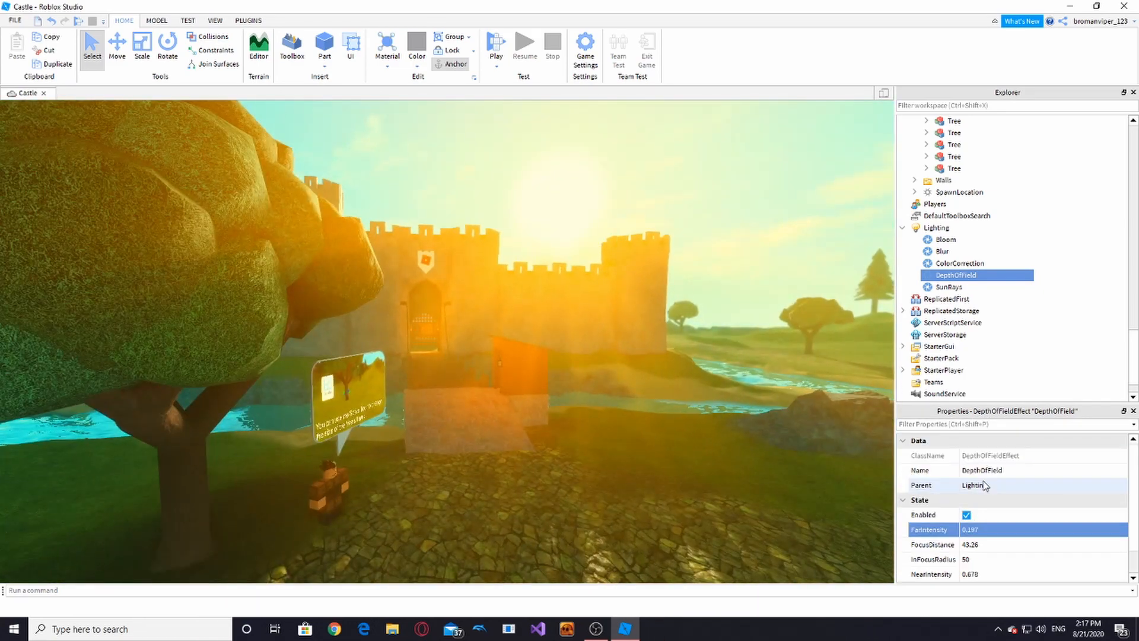
scroll(983, 484, down, 1)
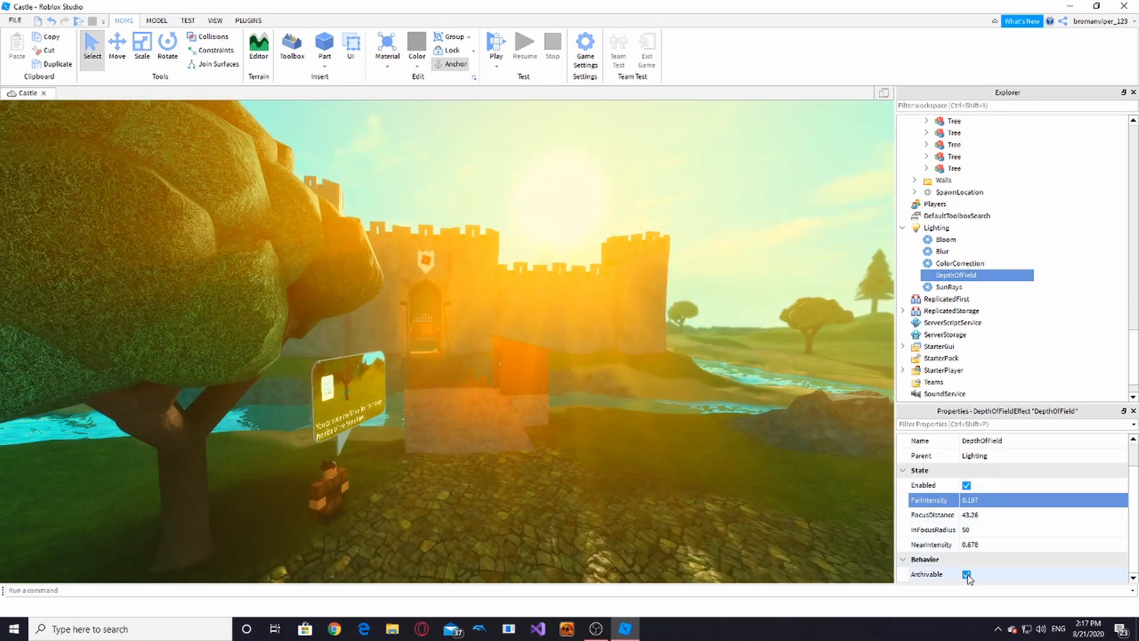
Step: Start a play test and walk the character in first person around the castle, trees and rocks to examine the lighting
right_drag(757, 475, 757, 480)
key(s)
click(496, 64)
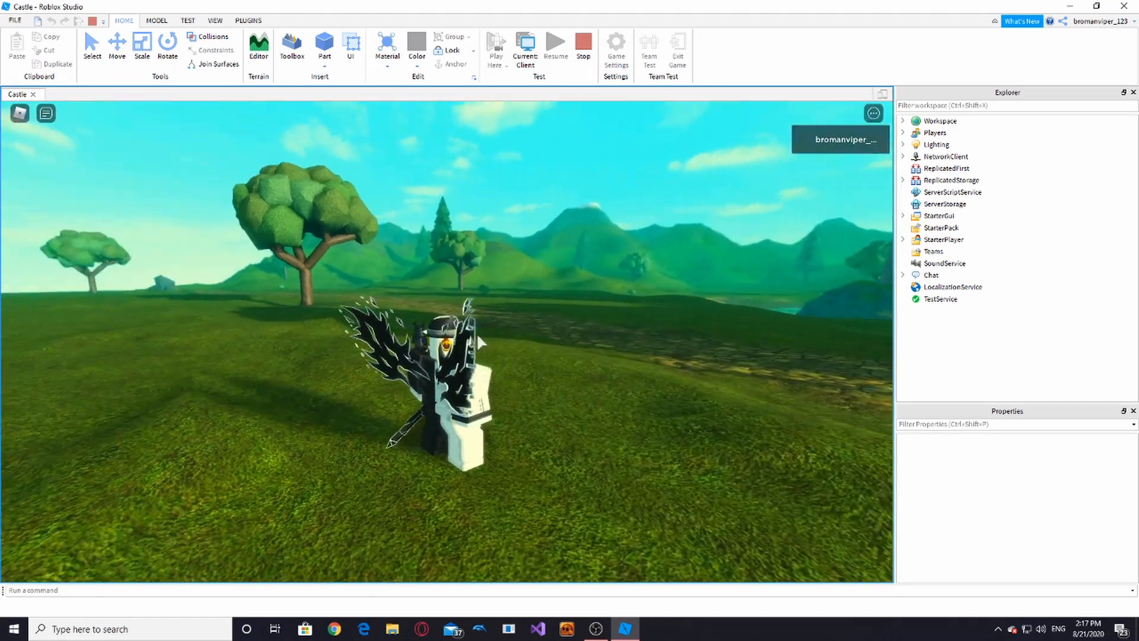
key(w)
right_drag(478, 336, 478, 336)
key(w)
scroll(478, 336, up, 5)
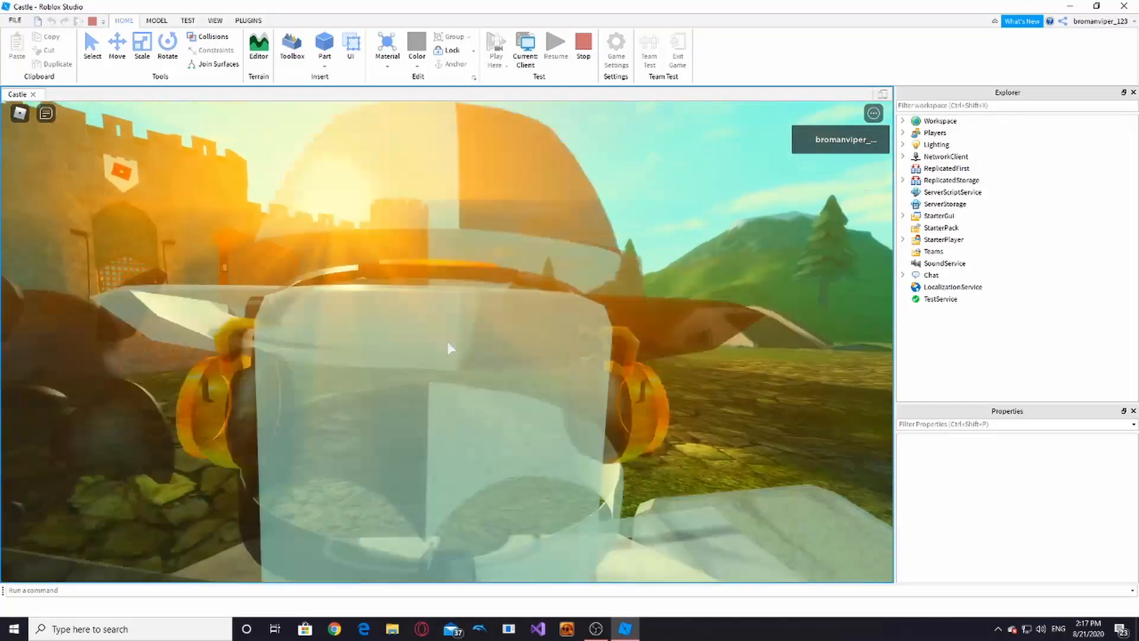
key(w)
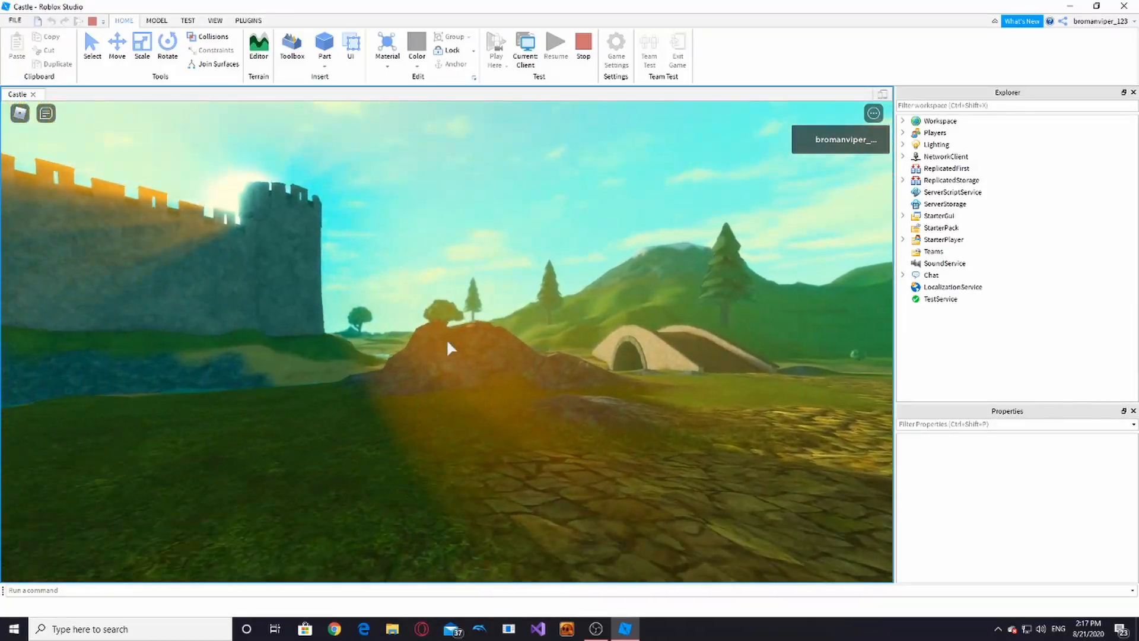
key(w)
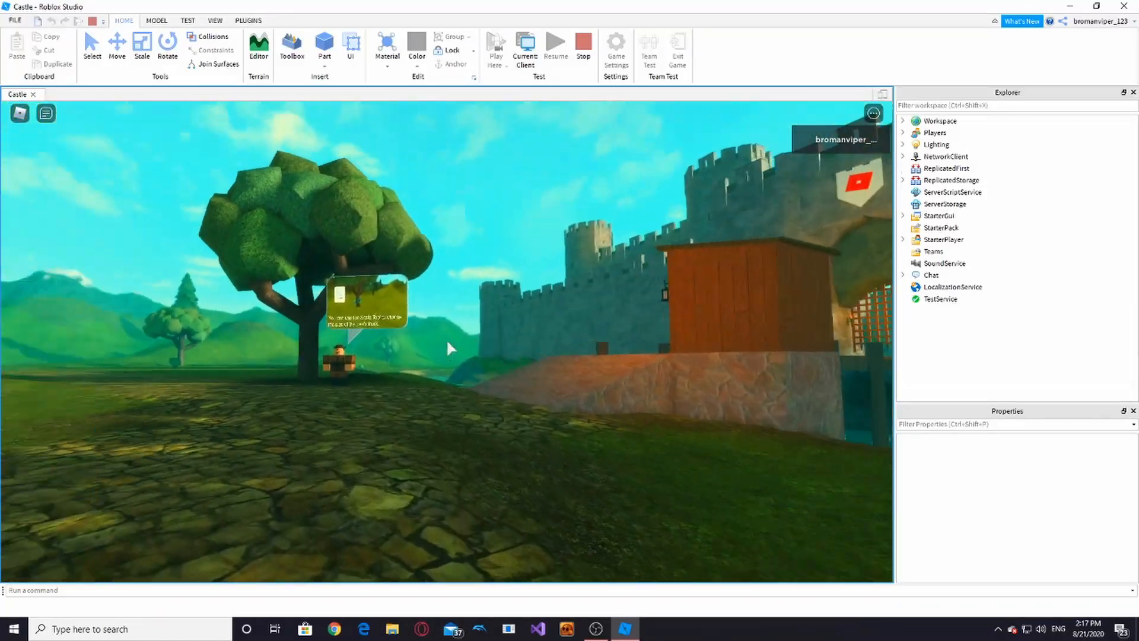
key(w)
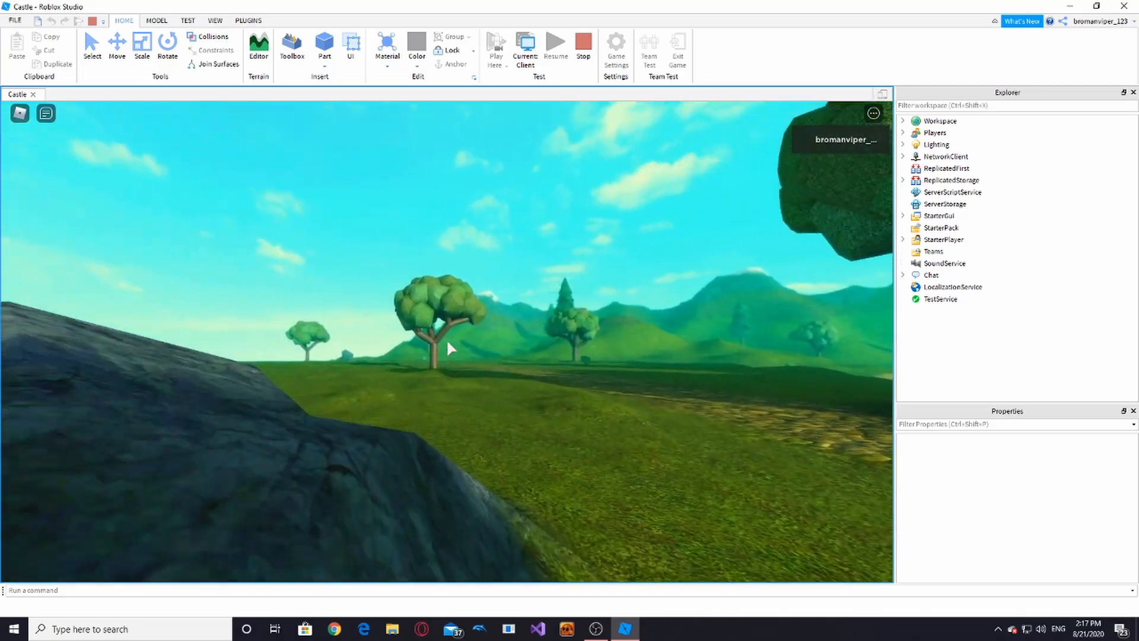
key(w)
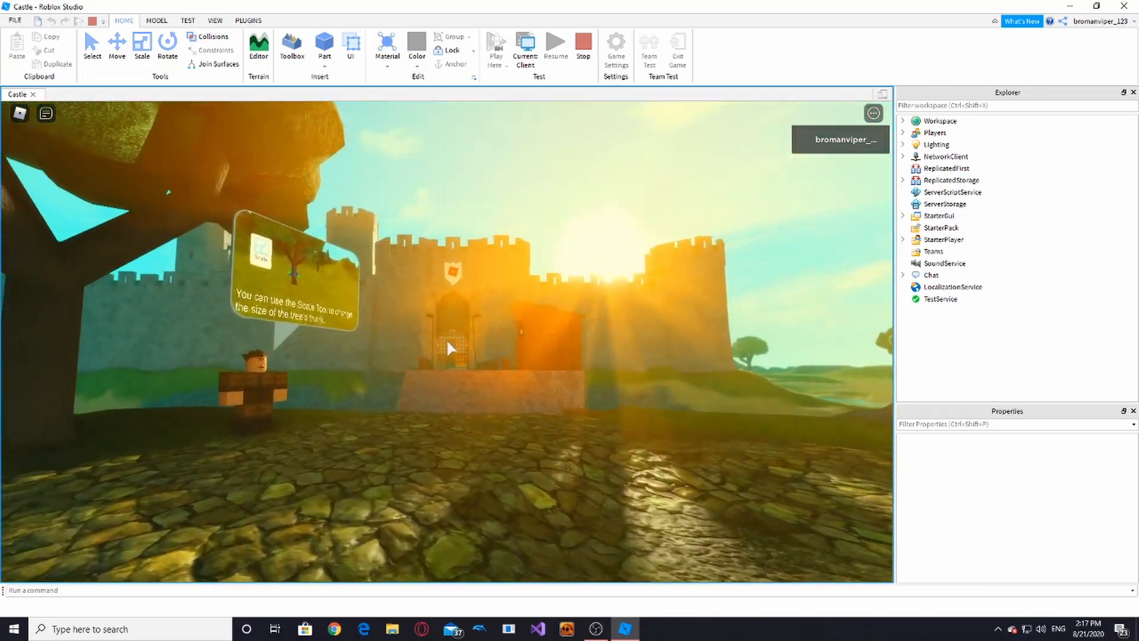
key(w)
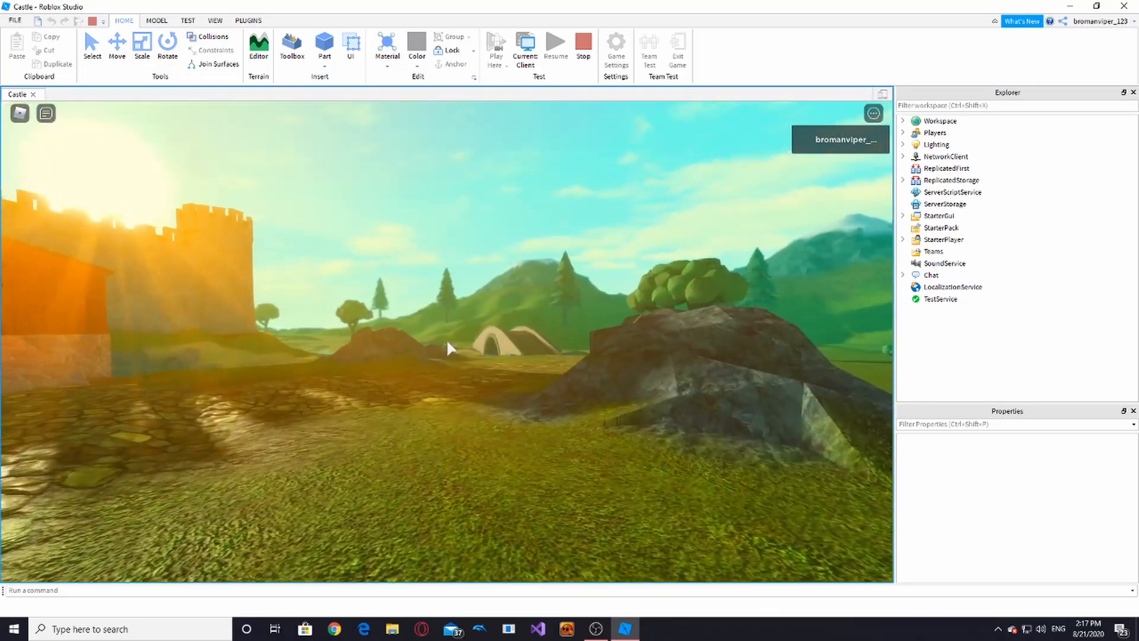
Step: Walk the character toward the castle gate in the play test, then examine the surrounding terrain and moat from above
key(w)
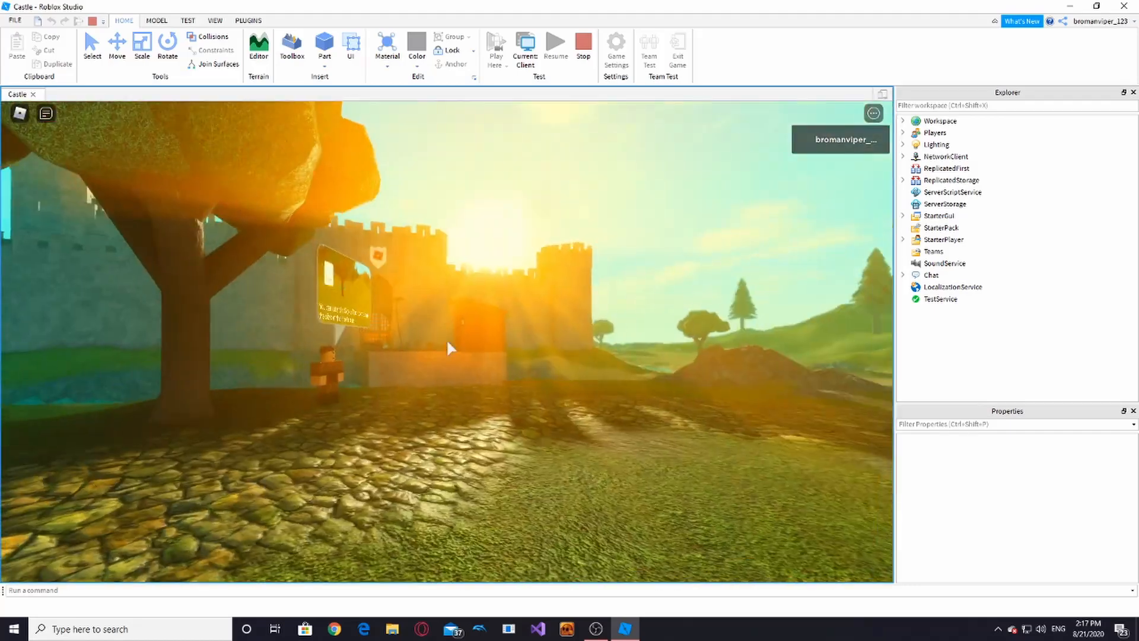
key(w)
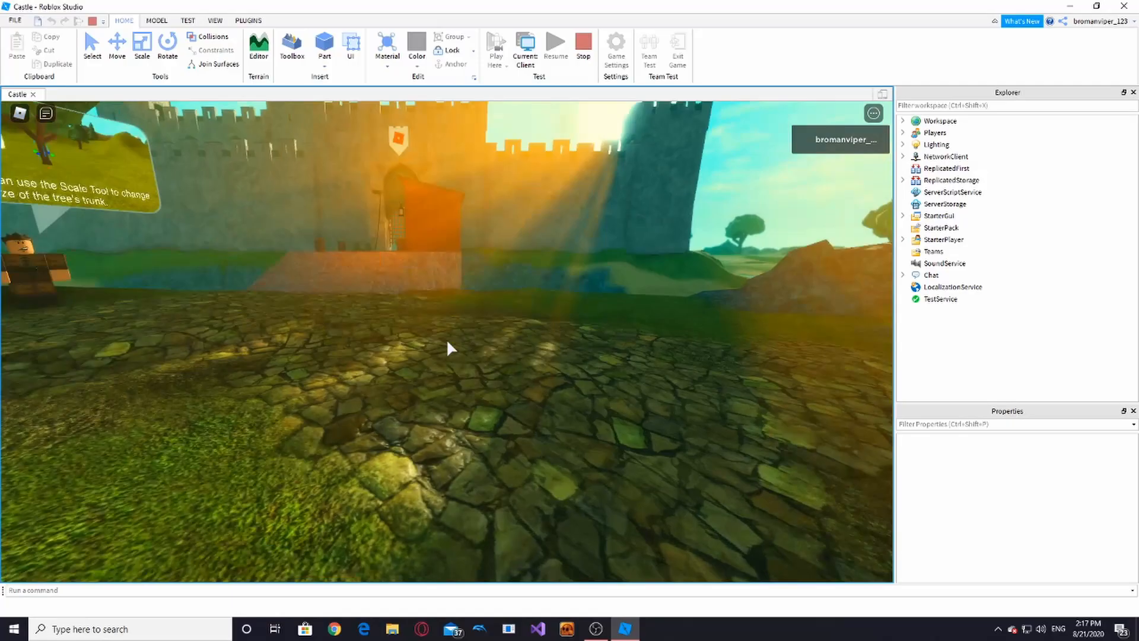
scroll(446, 338, down, 5)
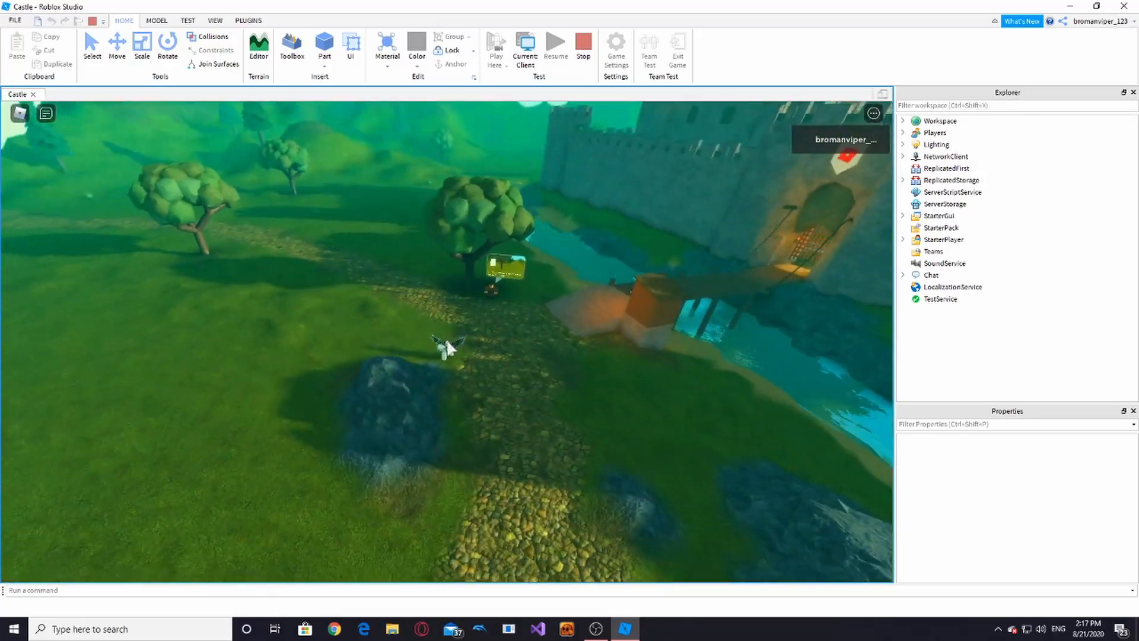
Step: Examine the character from the front in third person, close up and farther back, against the sunlit castle and hills
right_drag(447, 342, 448, 342)
scroll(447, 341, up, 4)
key(s)
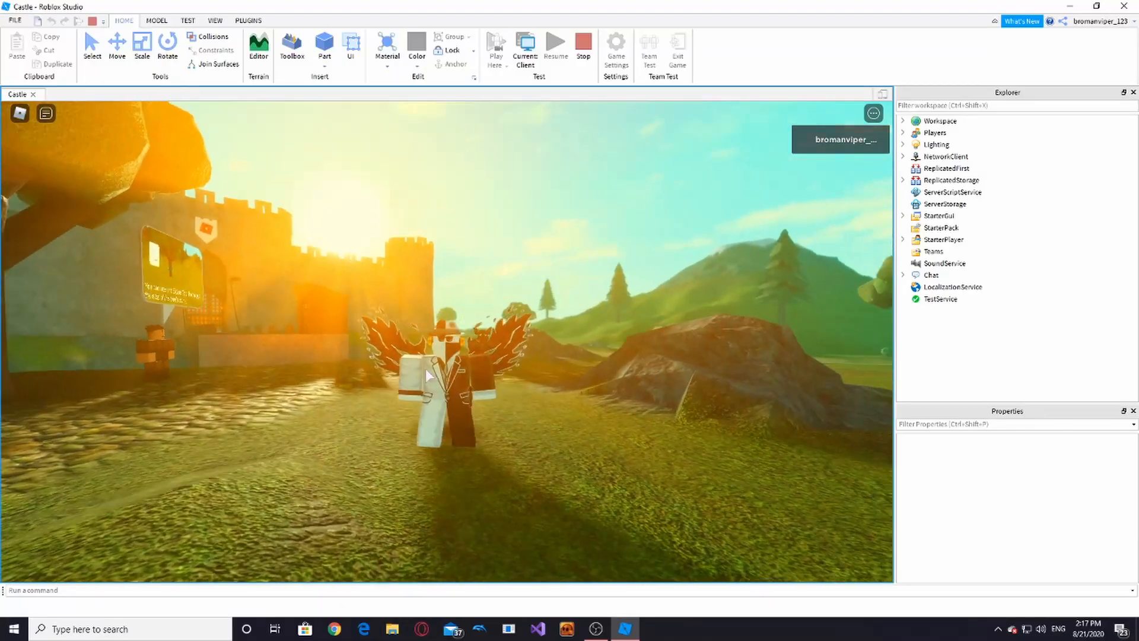
scroll(447, 342, up, 3)
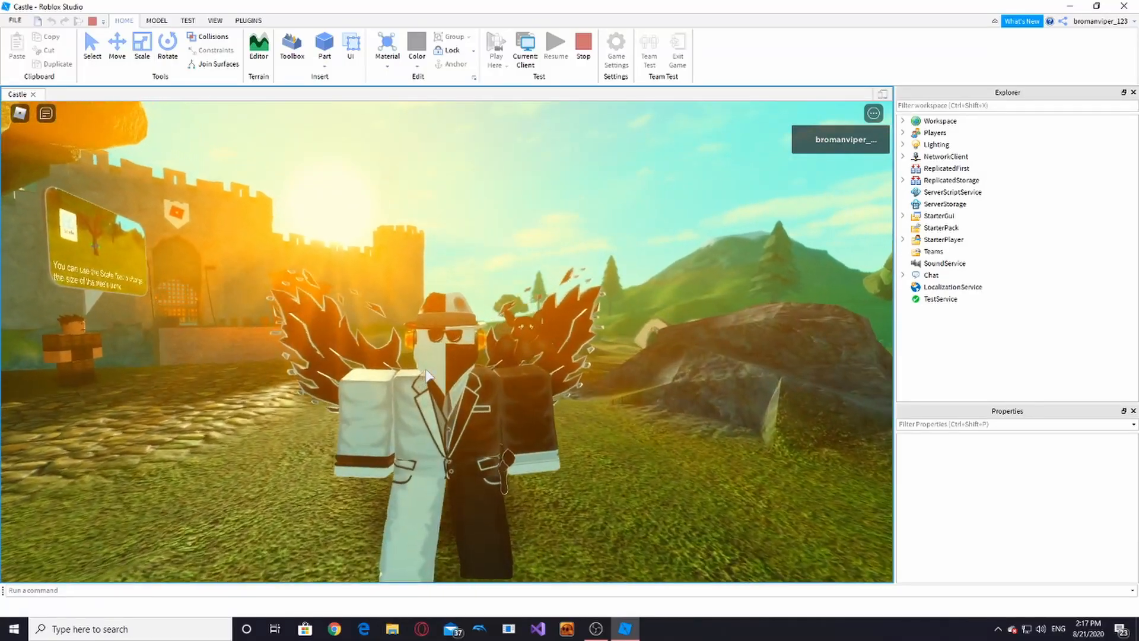
scroll(425, 369, up, 2)
scroll(425, 369, down, 3)
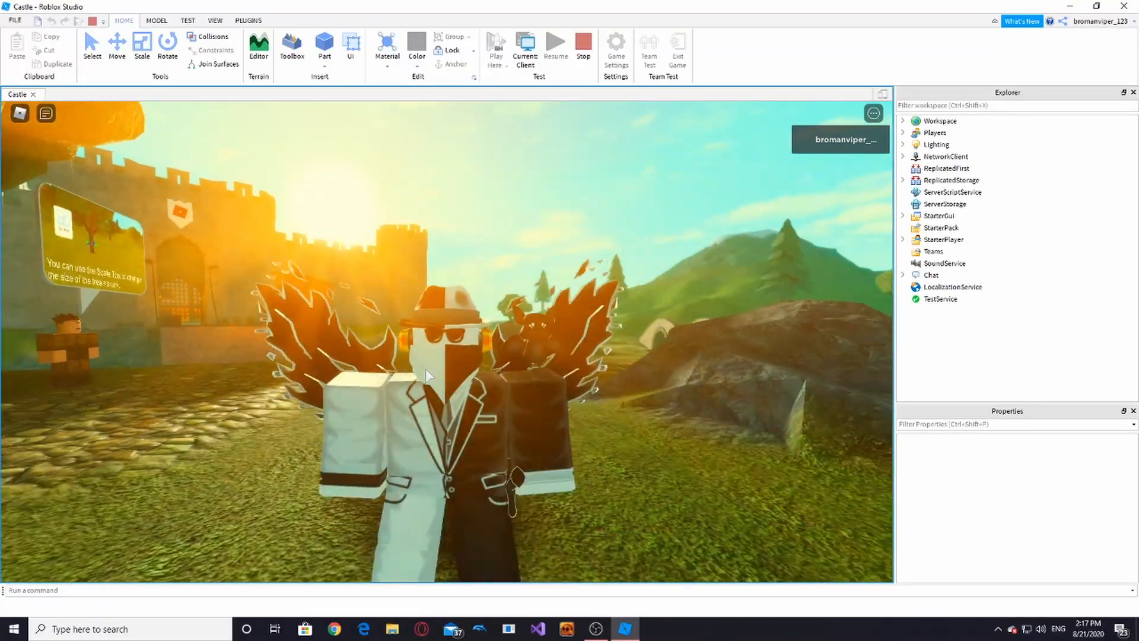
right_drag(582, 339, 538, 330)
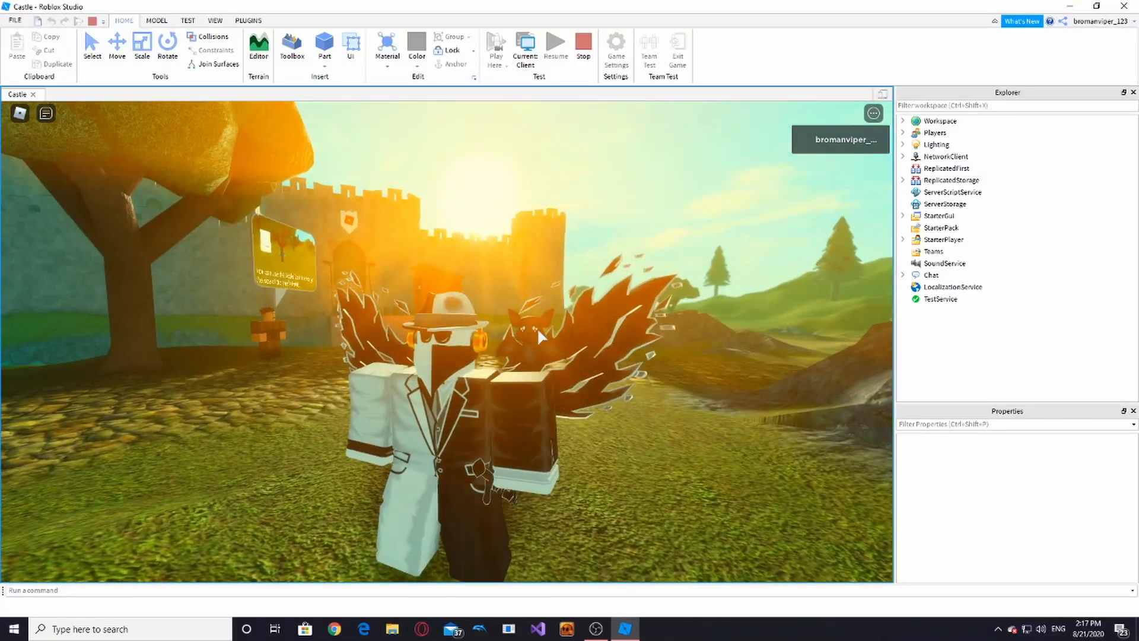
scroll(538, 330, down, 1)
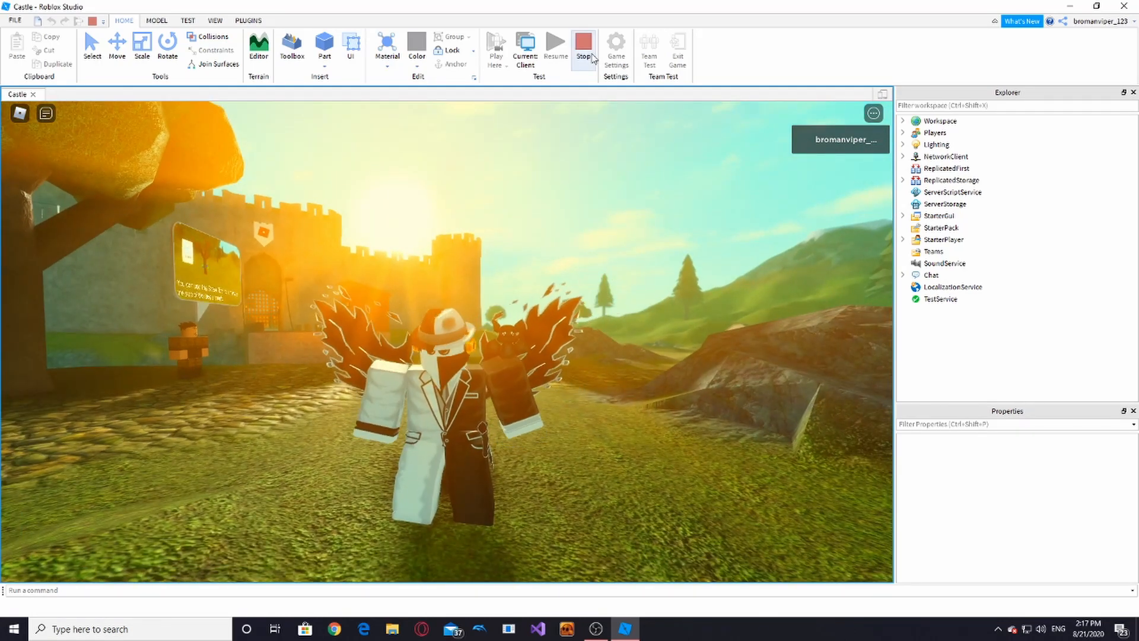